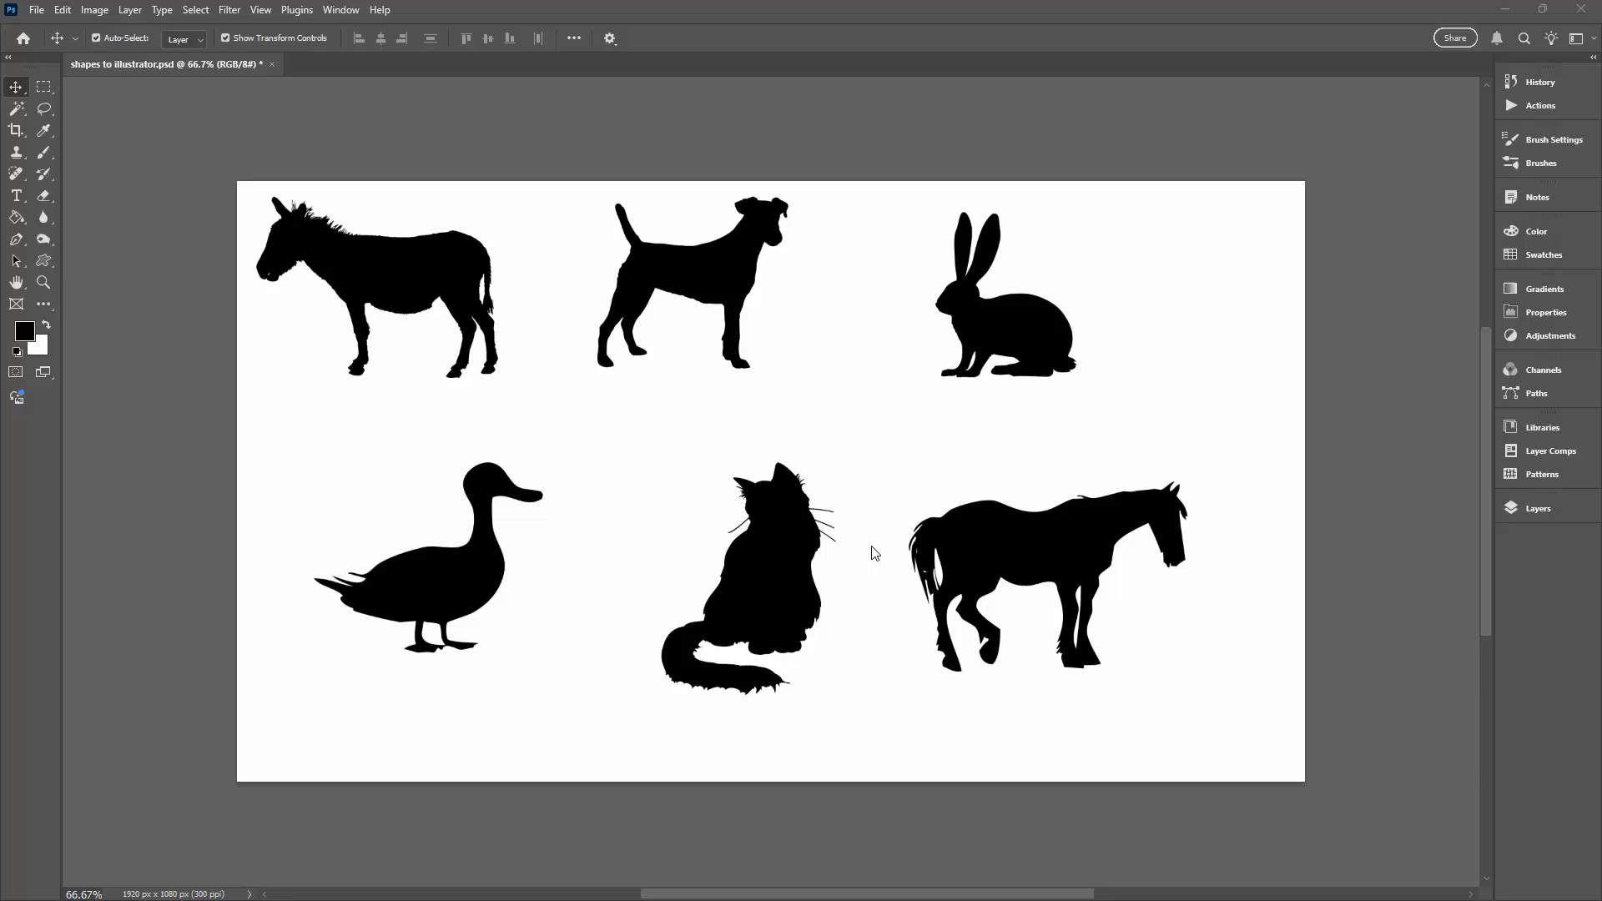
Select the Custom Shape Tool and open the Shape picker
left_click(43, 259)
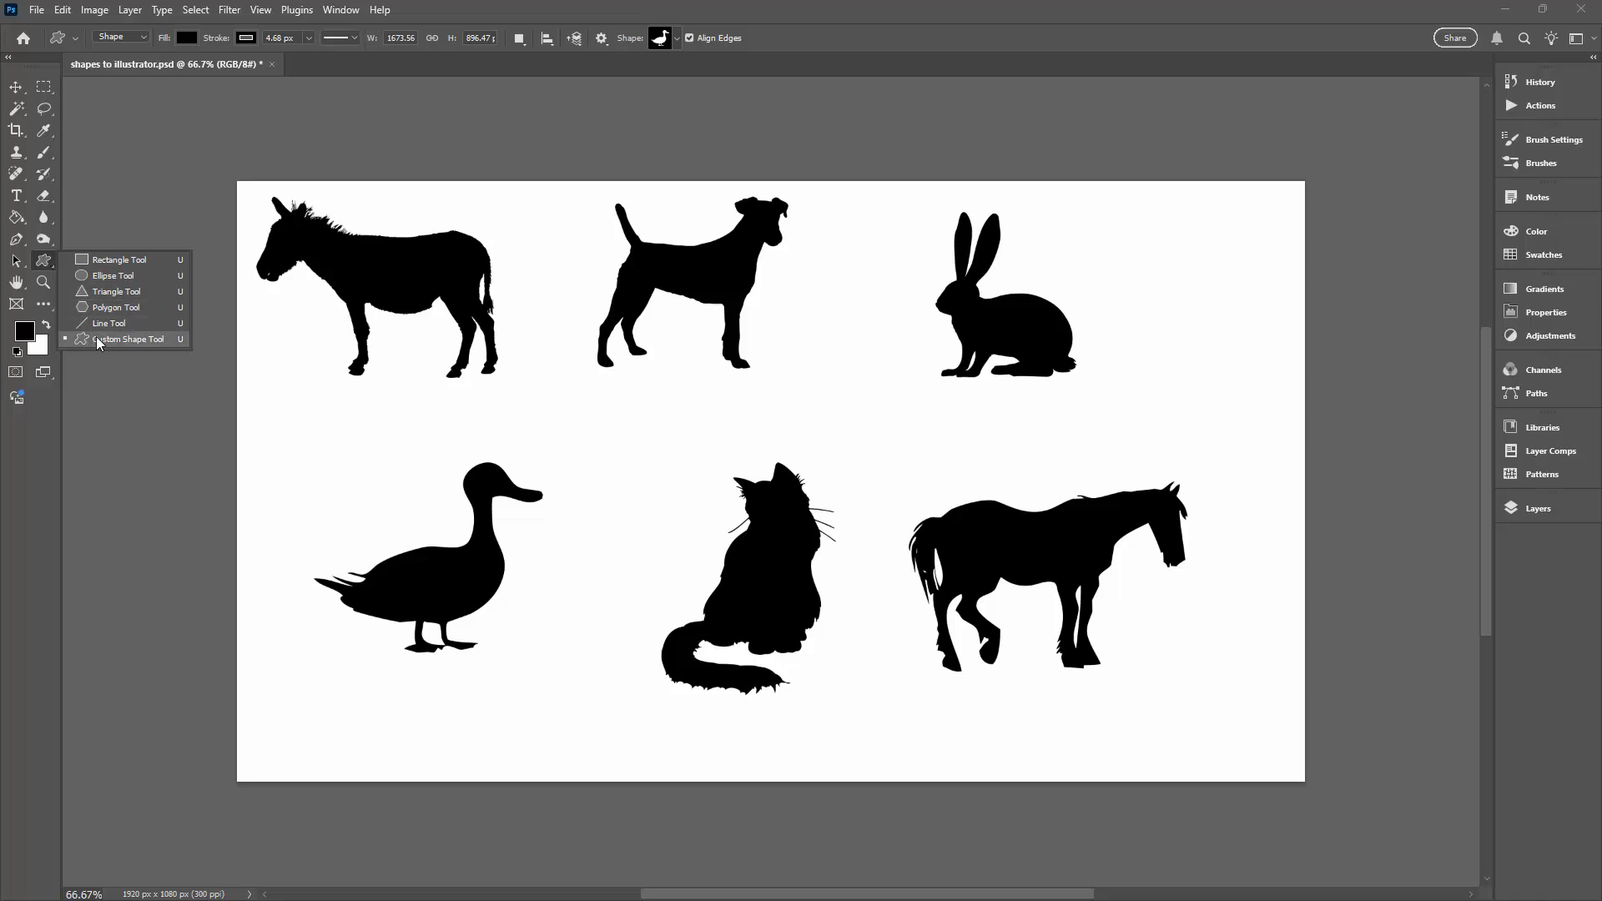
left_click(120, 338)
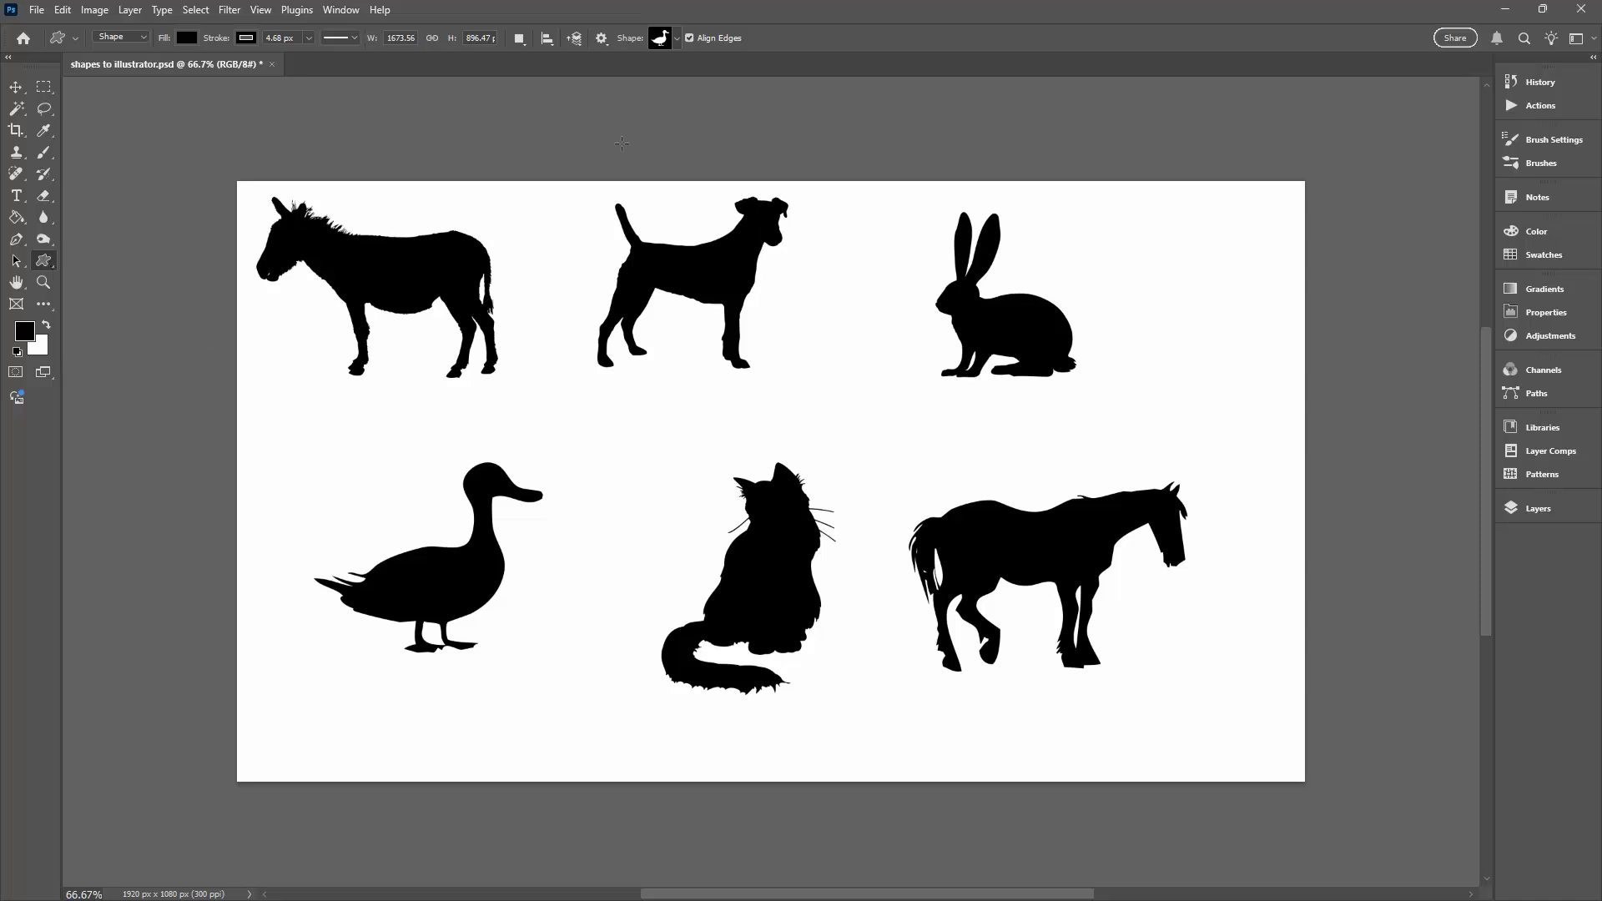
left_click(676, 40)
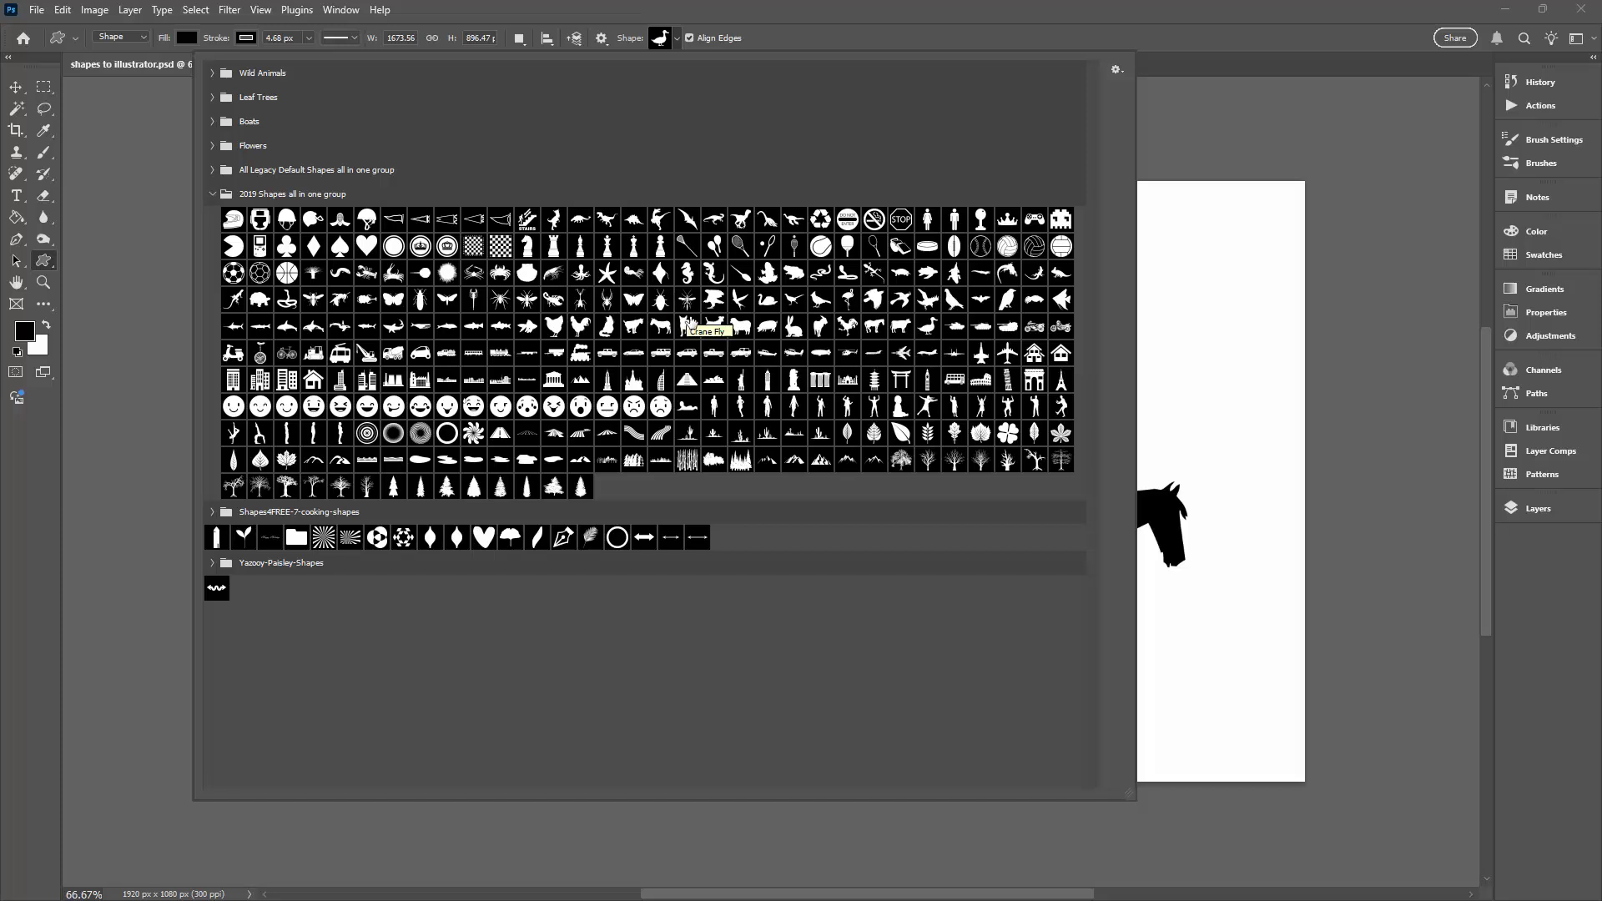
Show the Shapes panel and look through its flyout menu without choosing an option
left_click(341, 10)
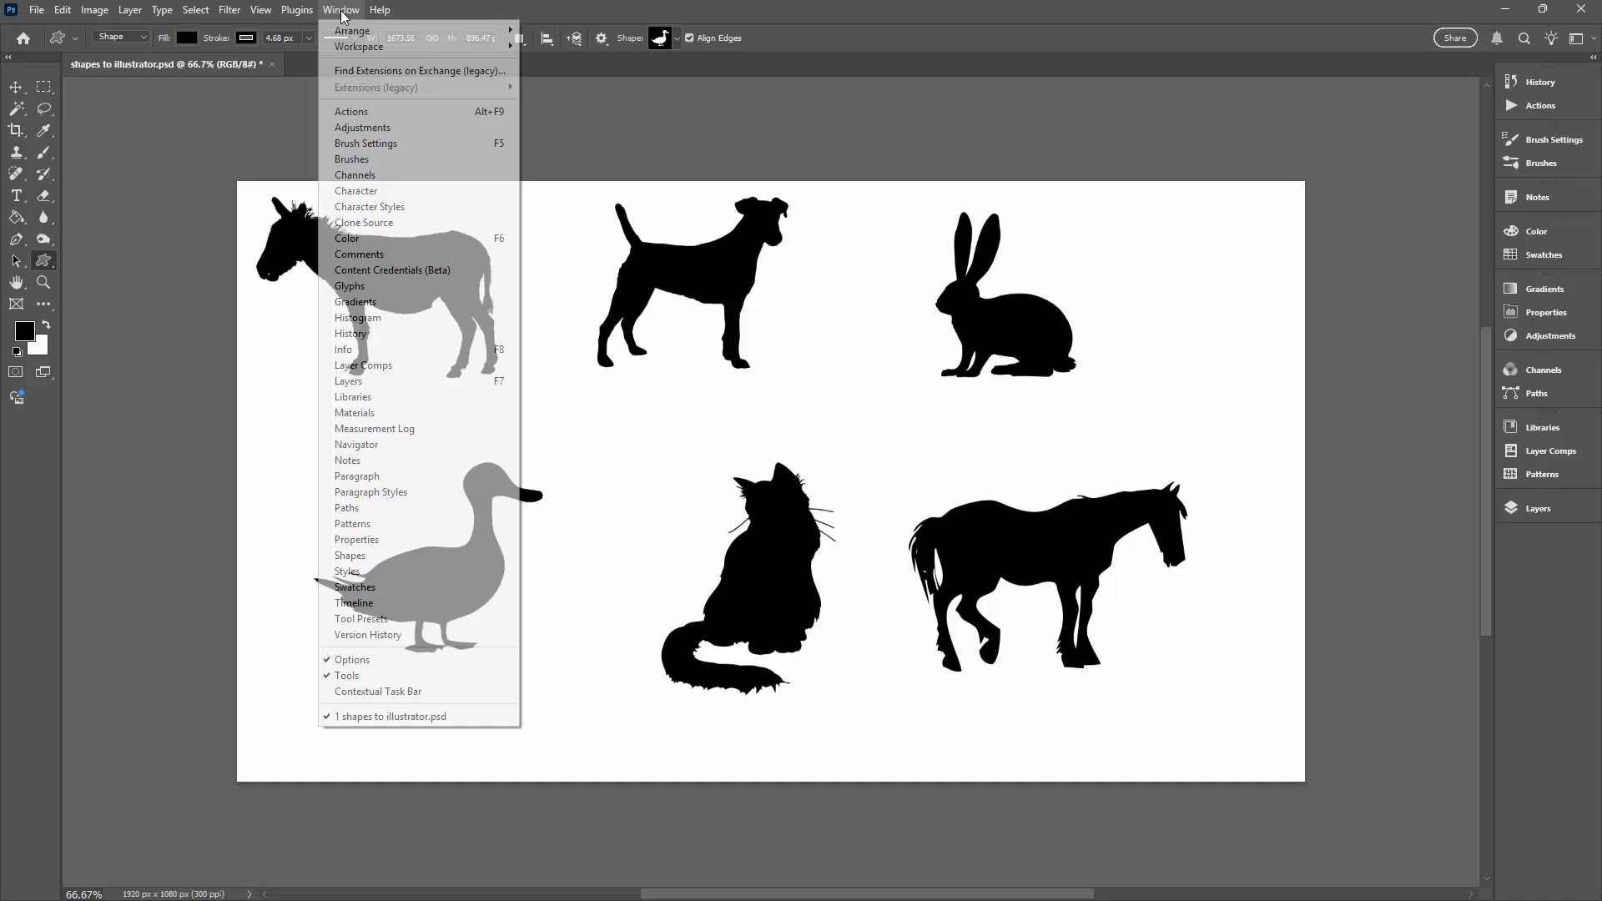
left_click(371, 557)
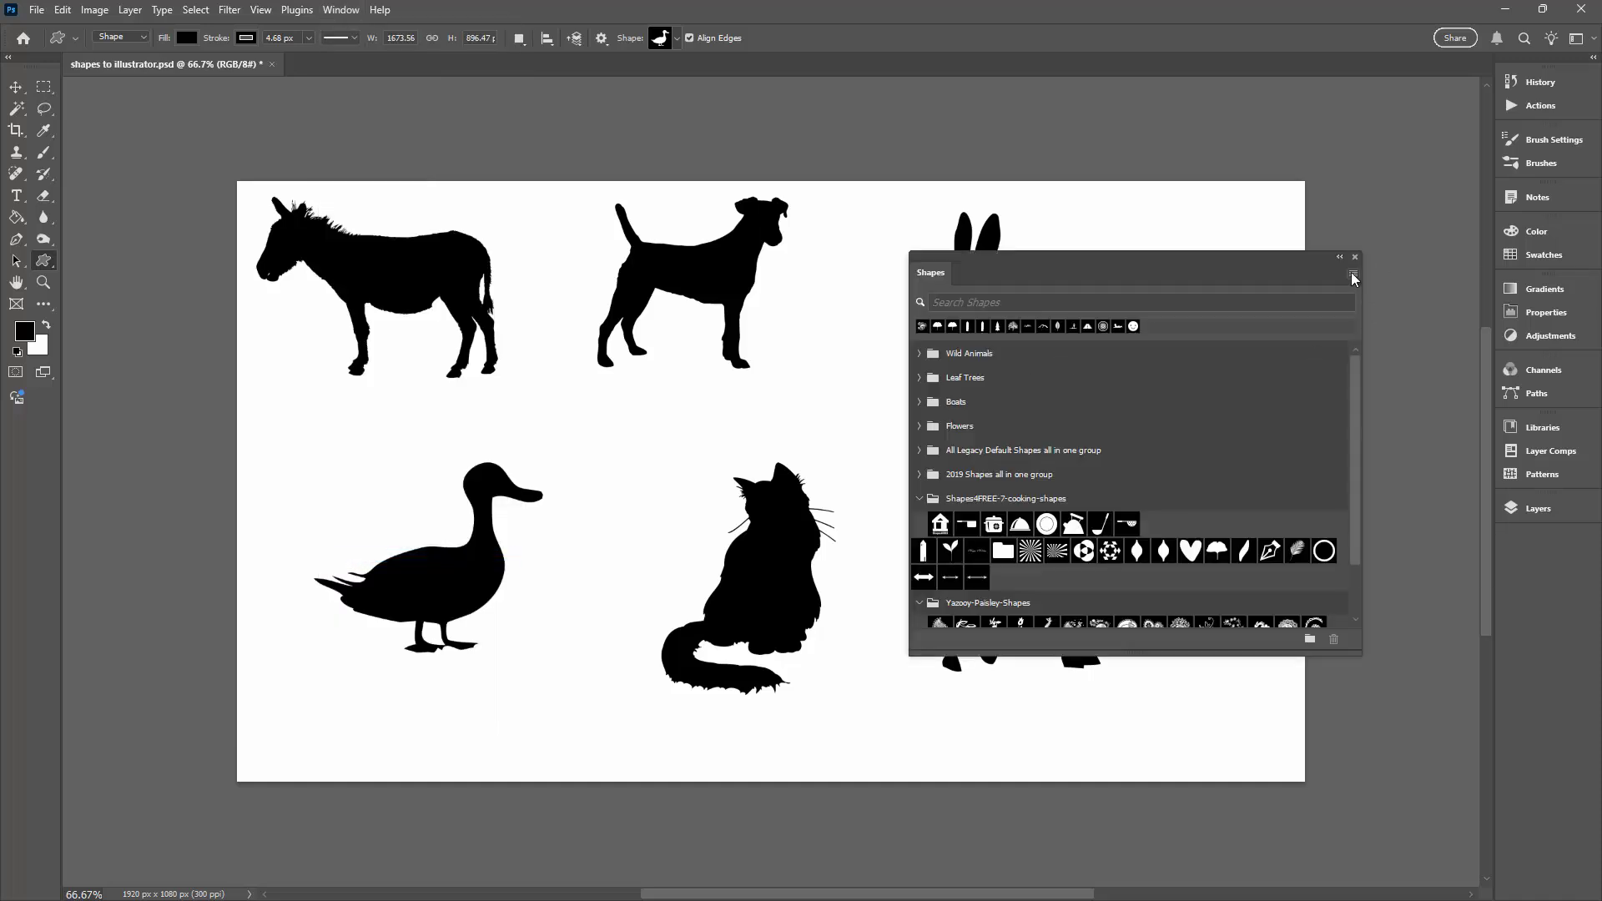
left_click(1352, 274)
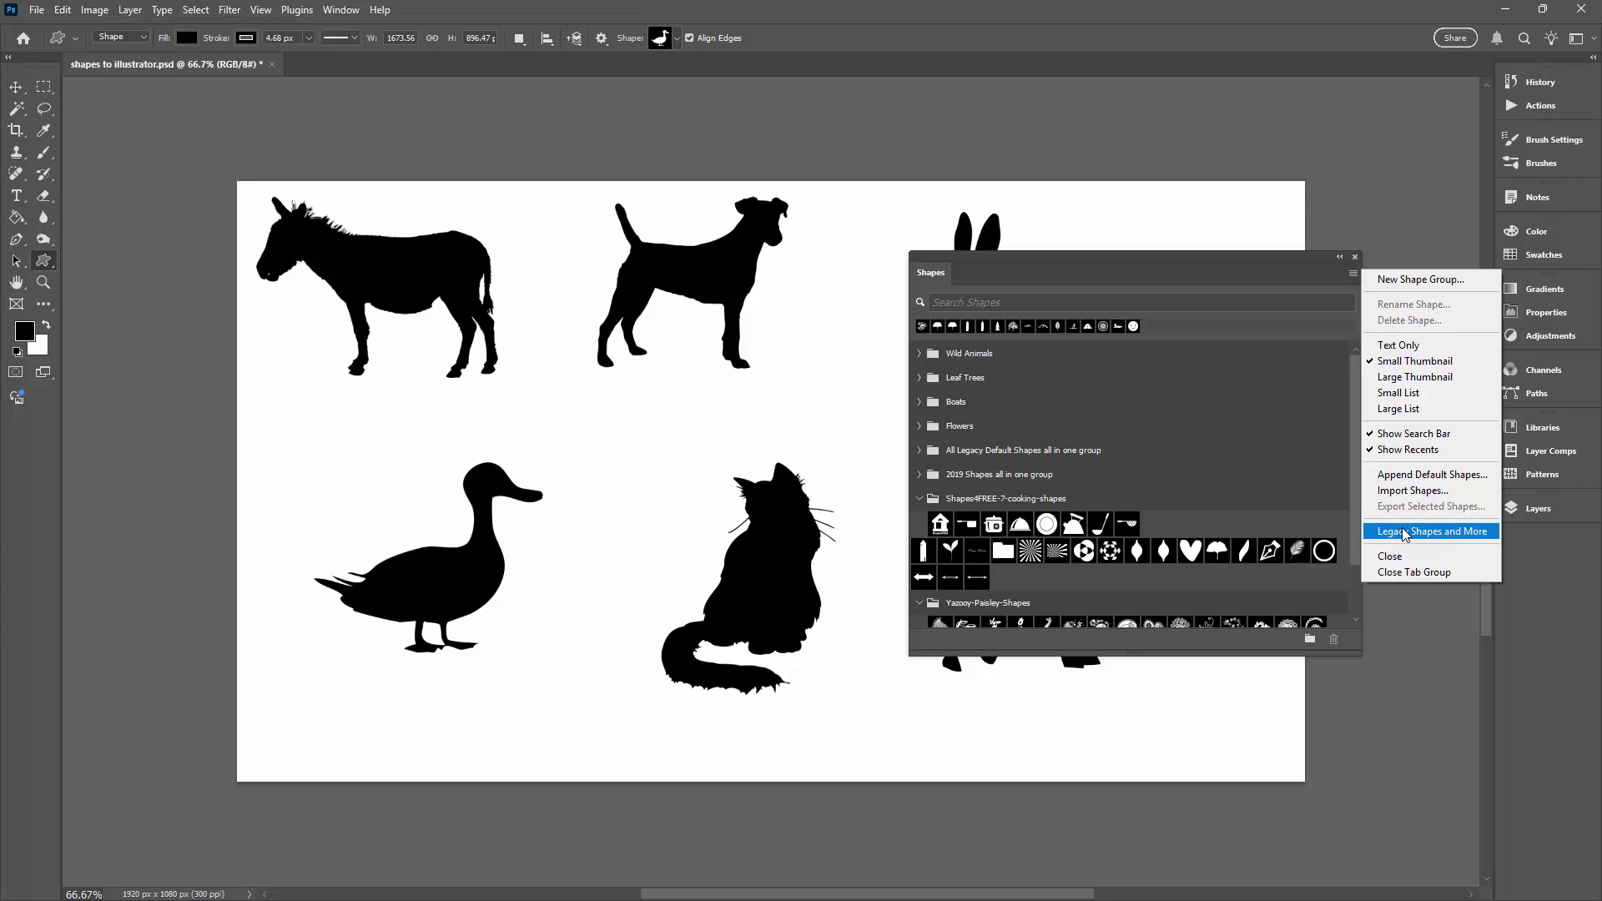
left_click(1356, 255)
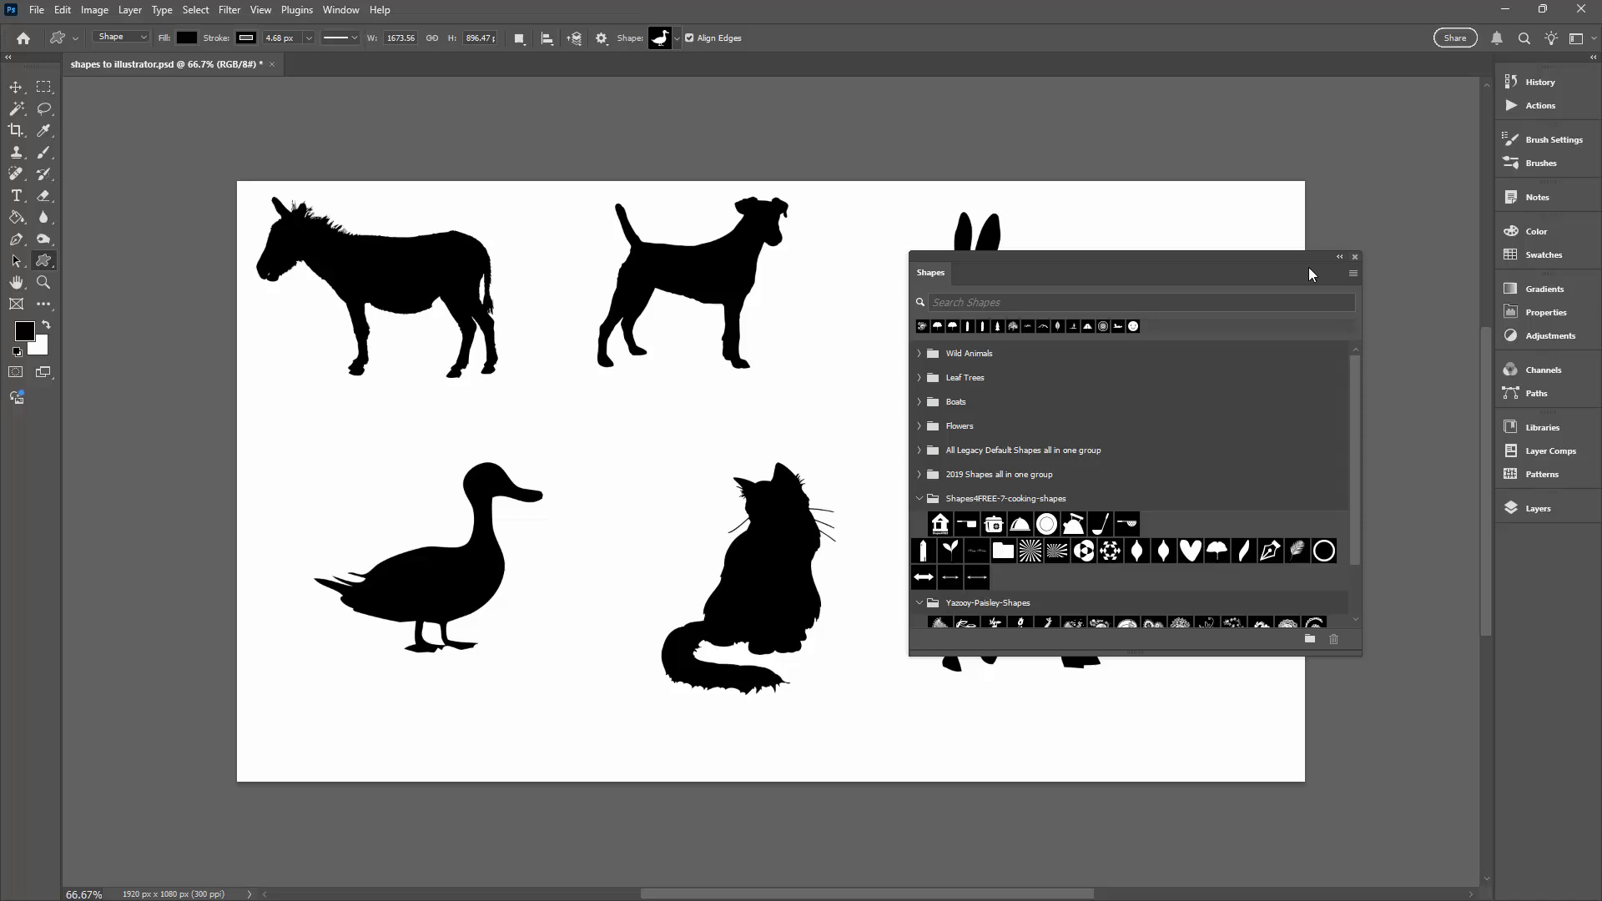
Pick the Cow shape and drag out a cow silhouette near the rabbit
left_click(1355, 257)
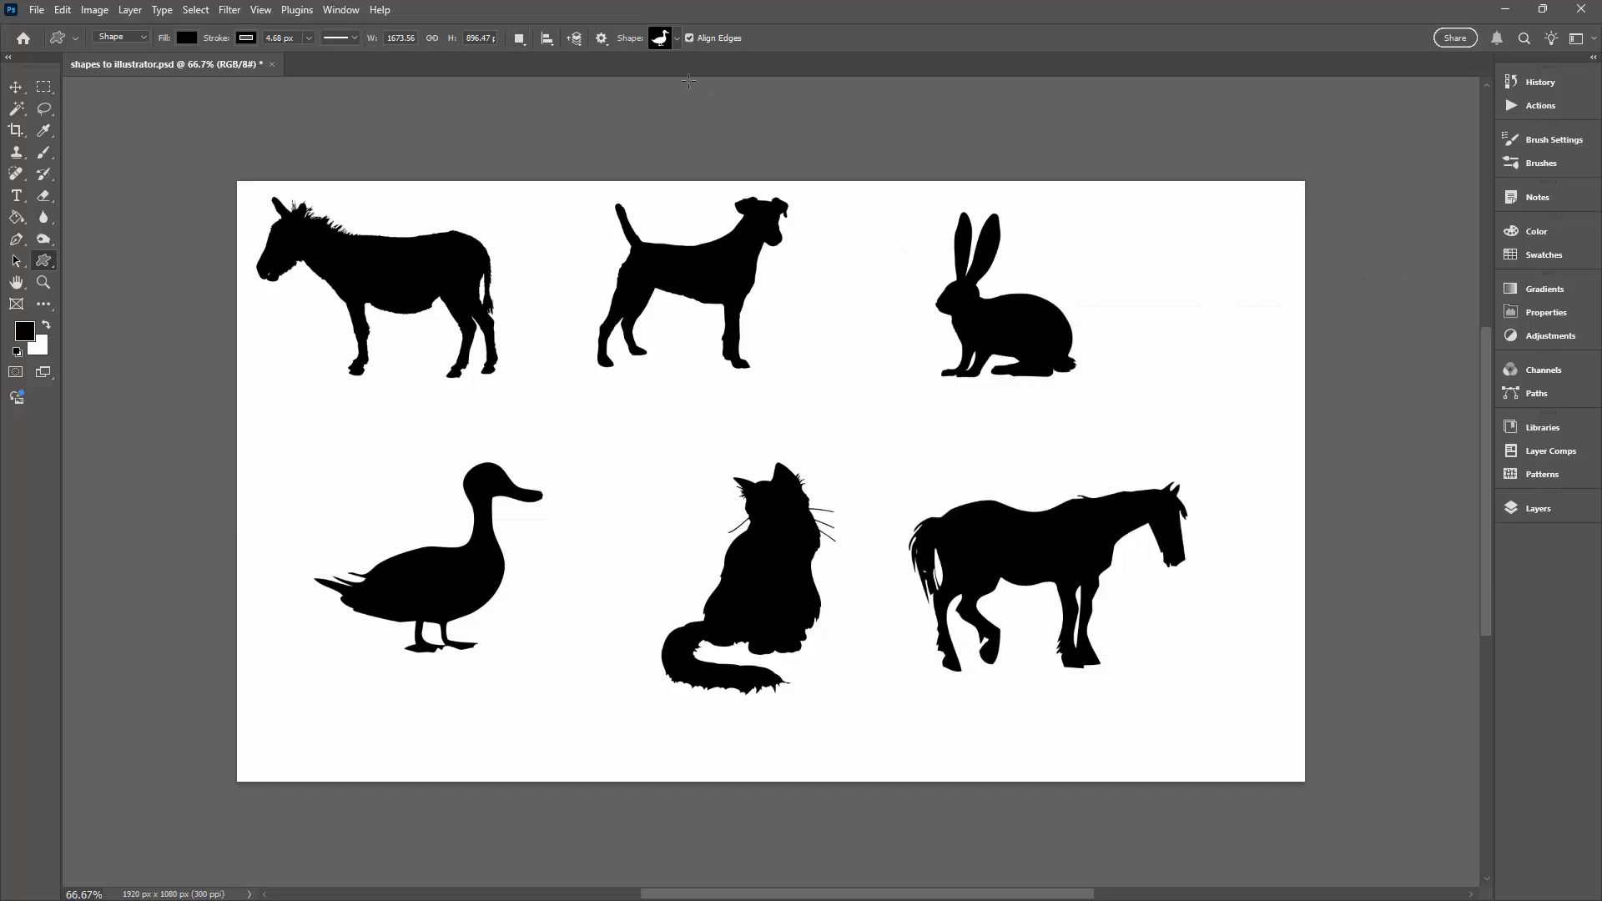
left_click(676, 38)
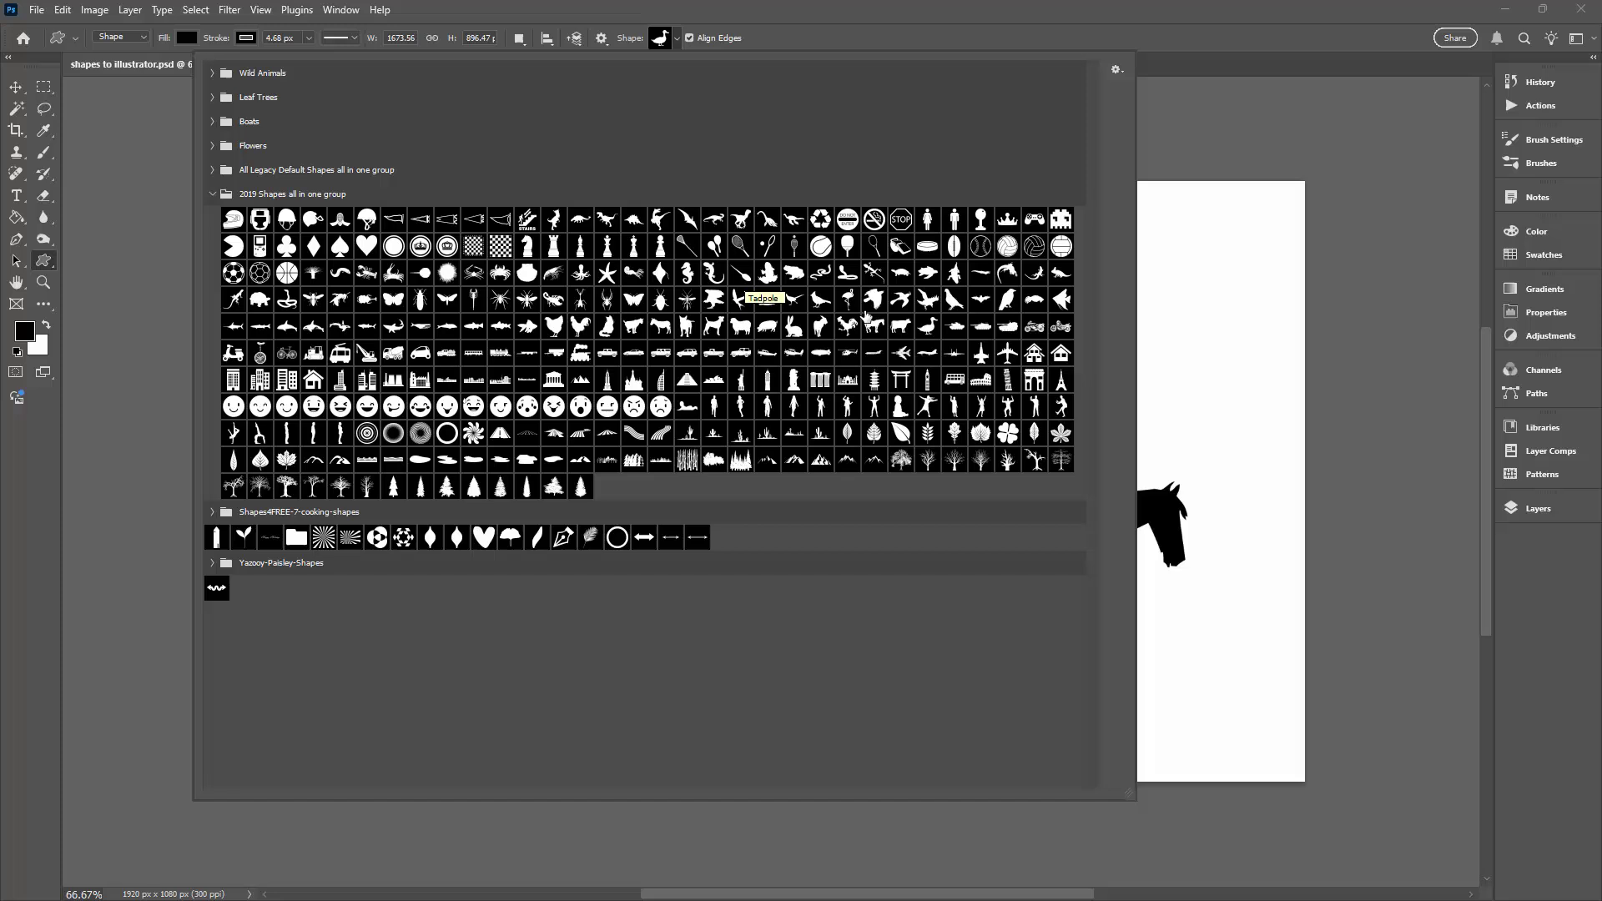
left_click(901, 327)
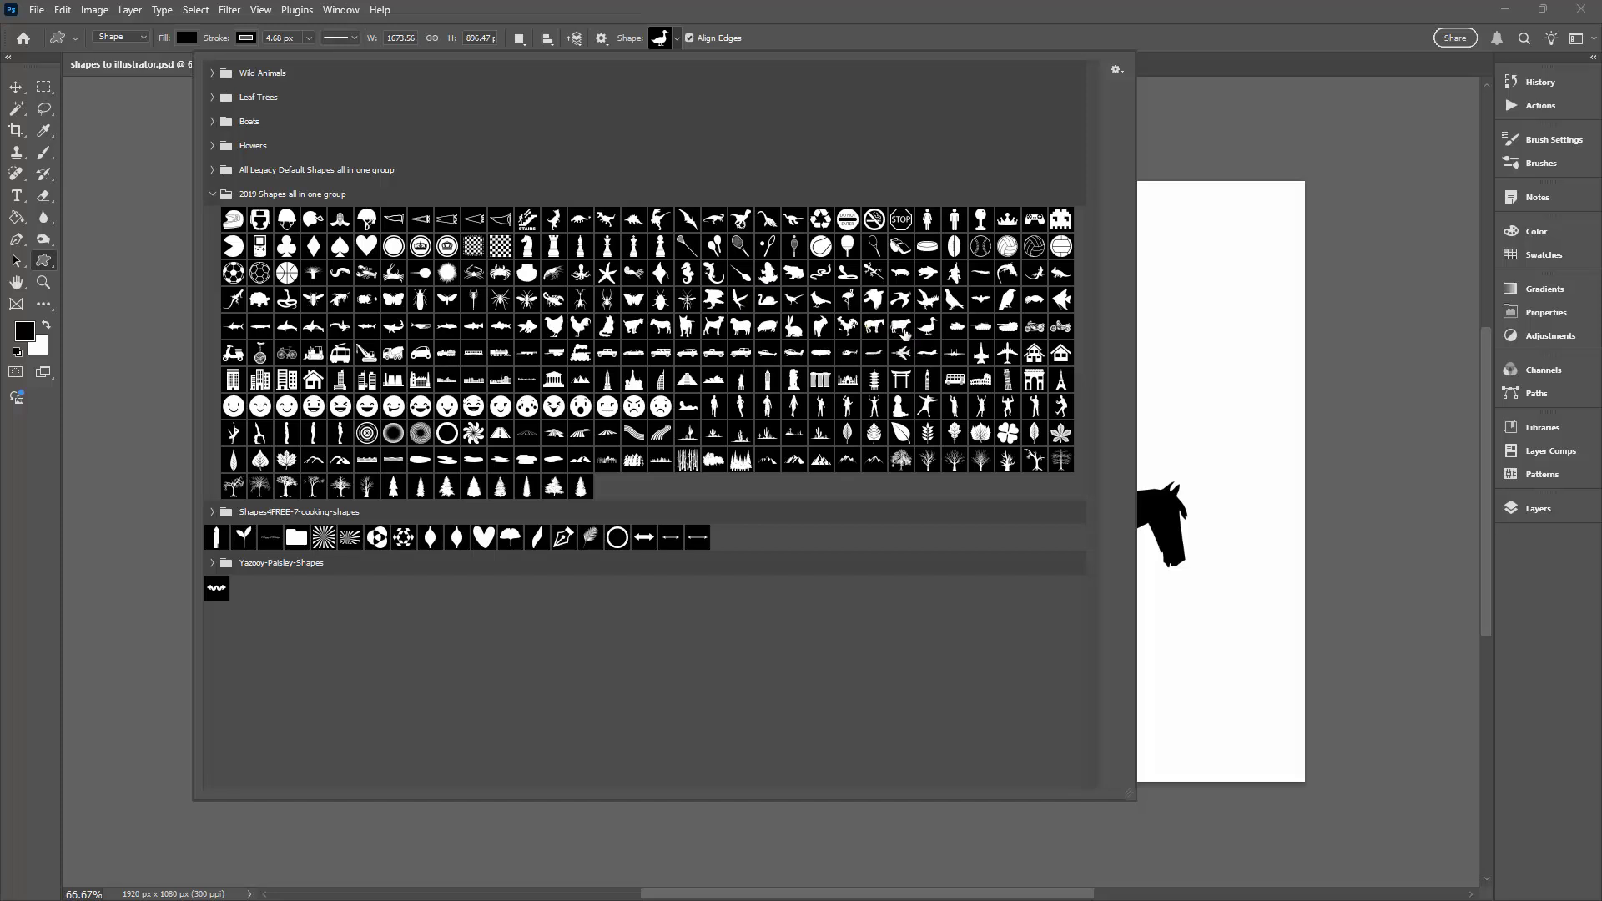
left_click(1189, 37)
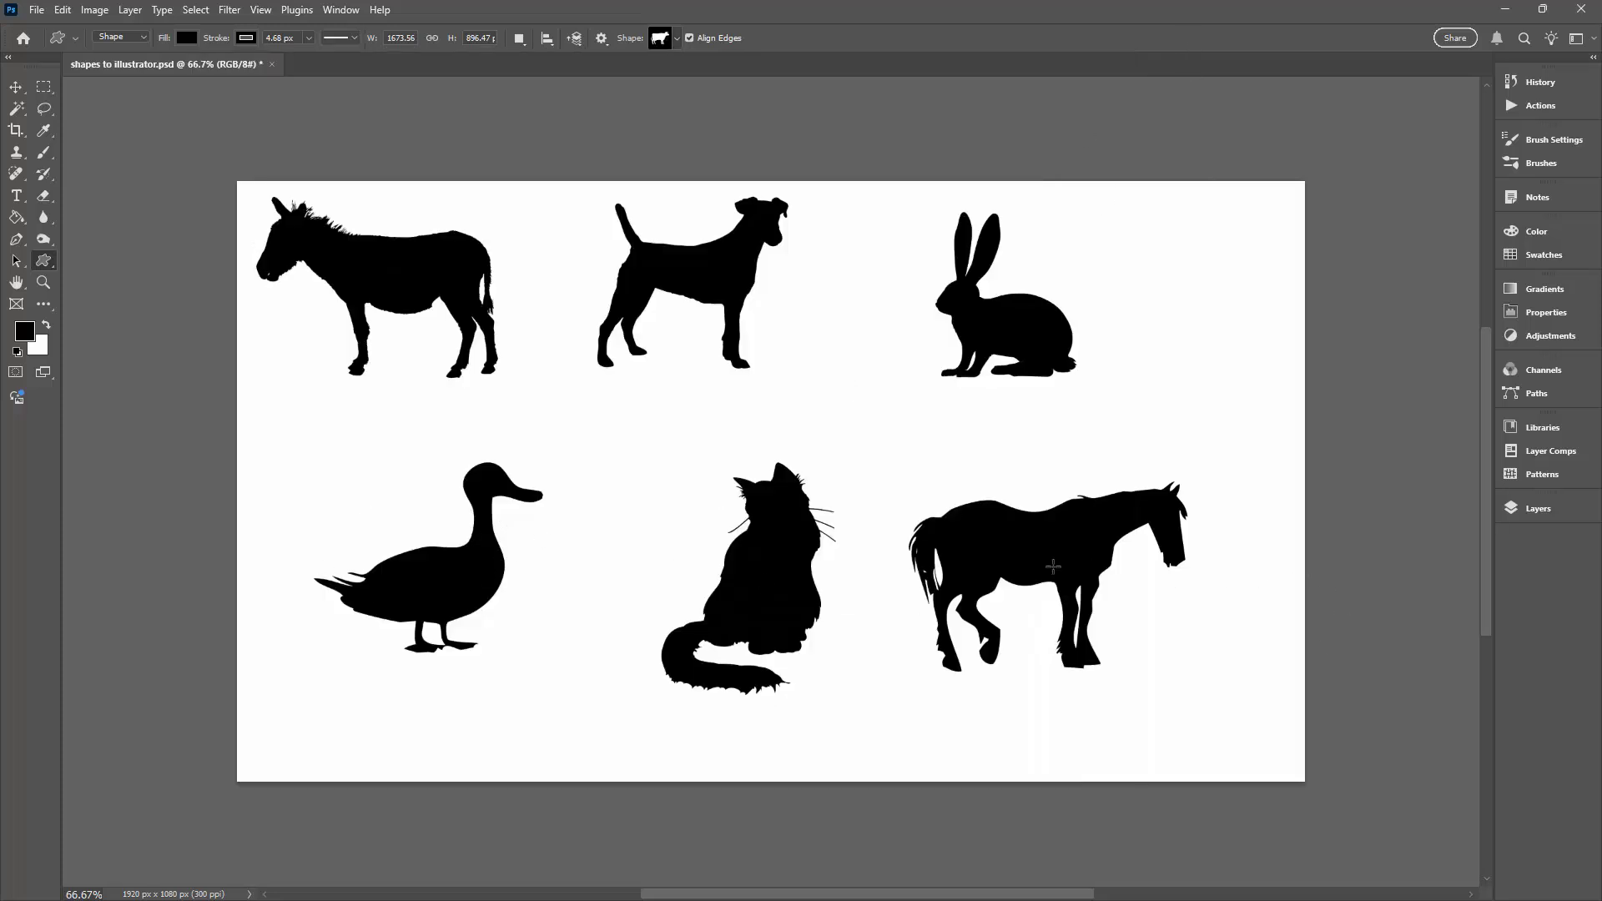
left_click_drag(845, 310, 1094, 618)
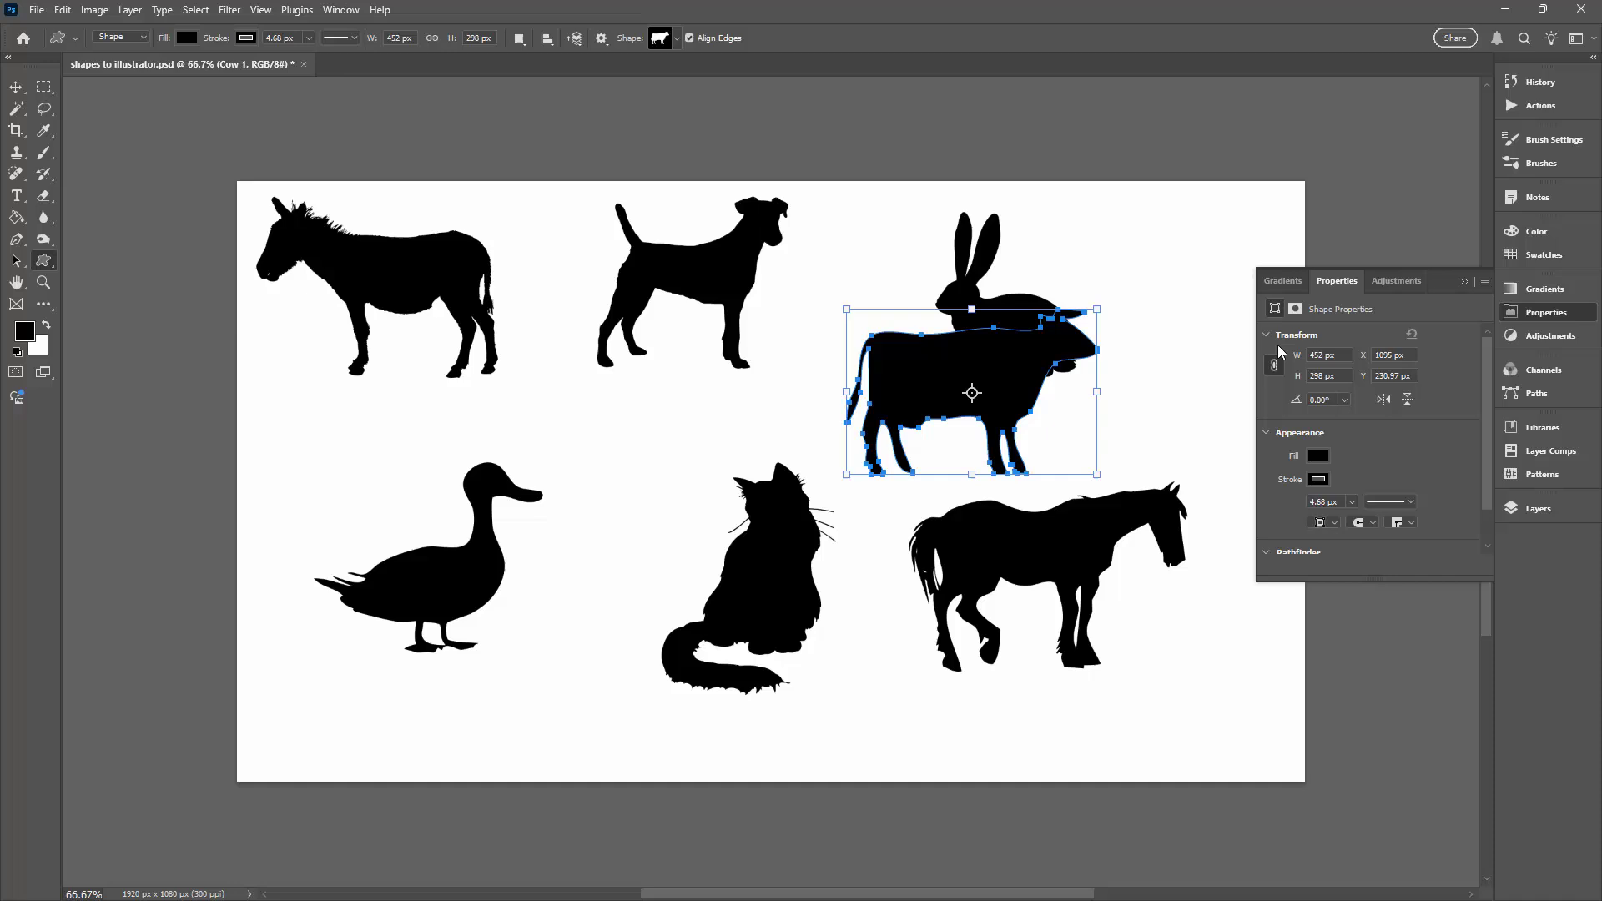
With the Move tool, reposition the cow to the right of the rabbit
left_click(1462, 281)
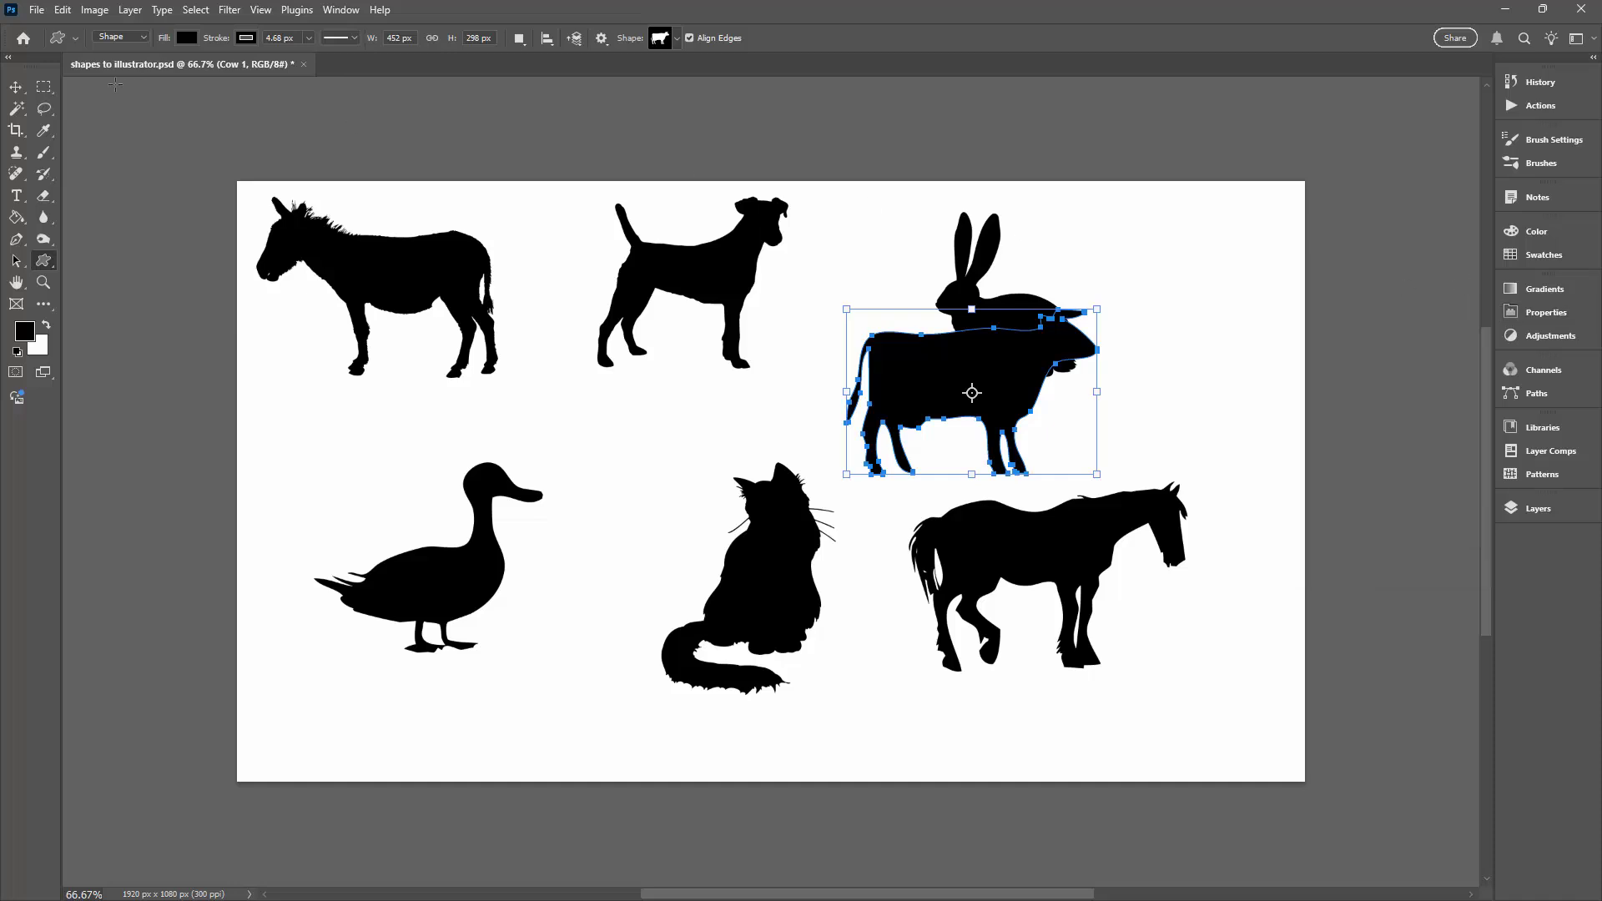
left_click(16, 86)
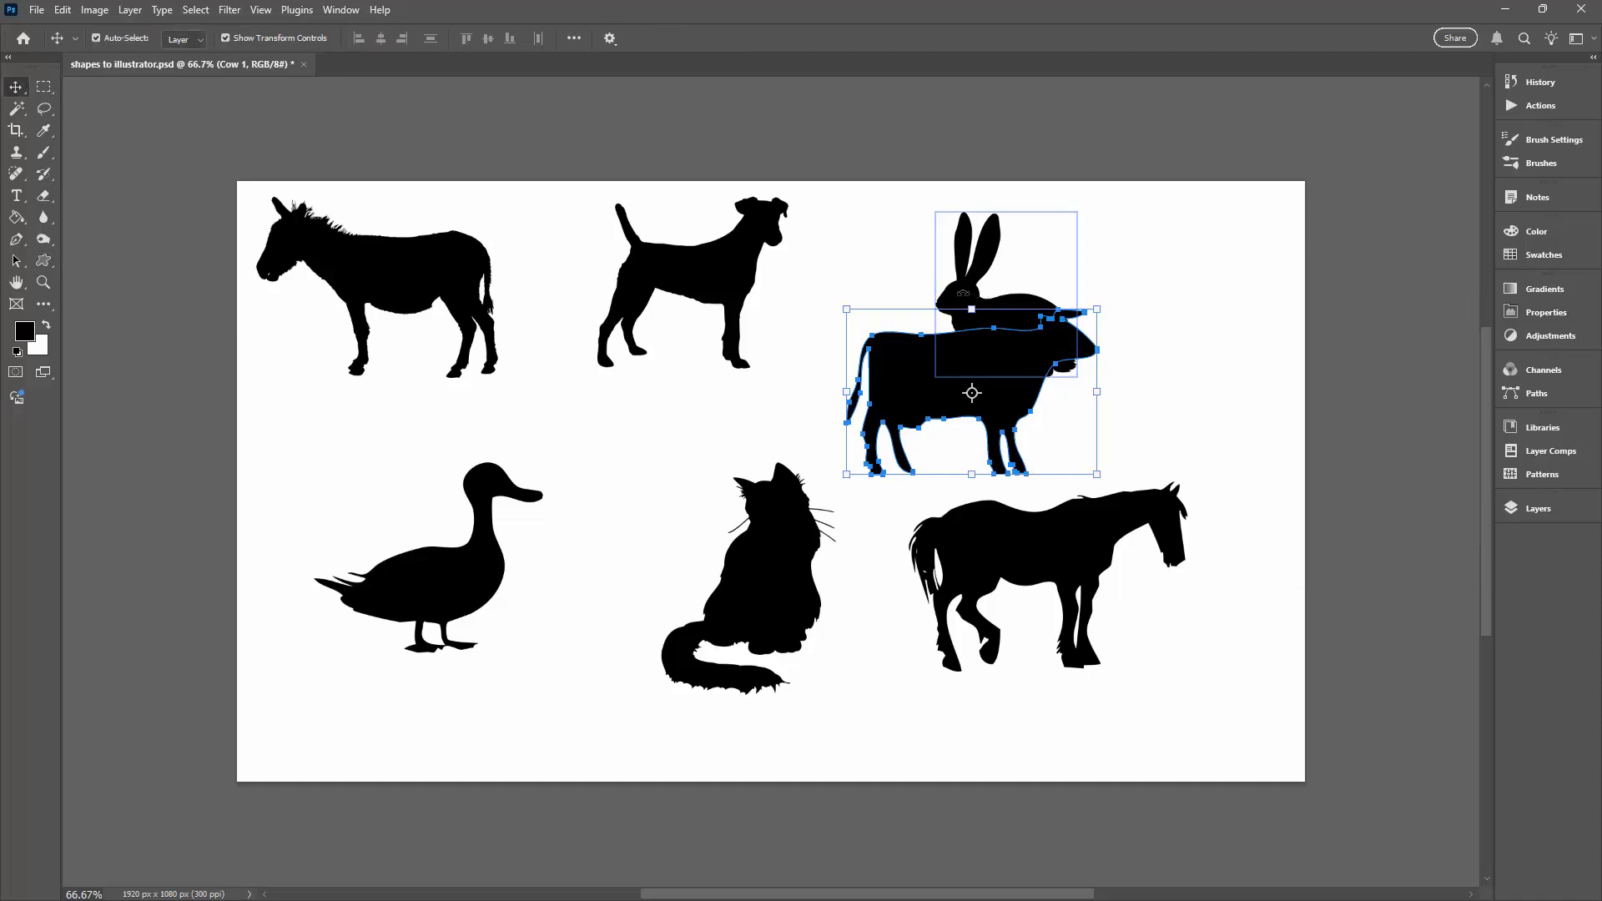
left_click_drag(882, 414, 888, 364)
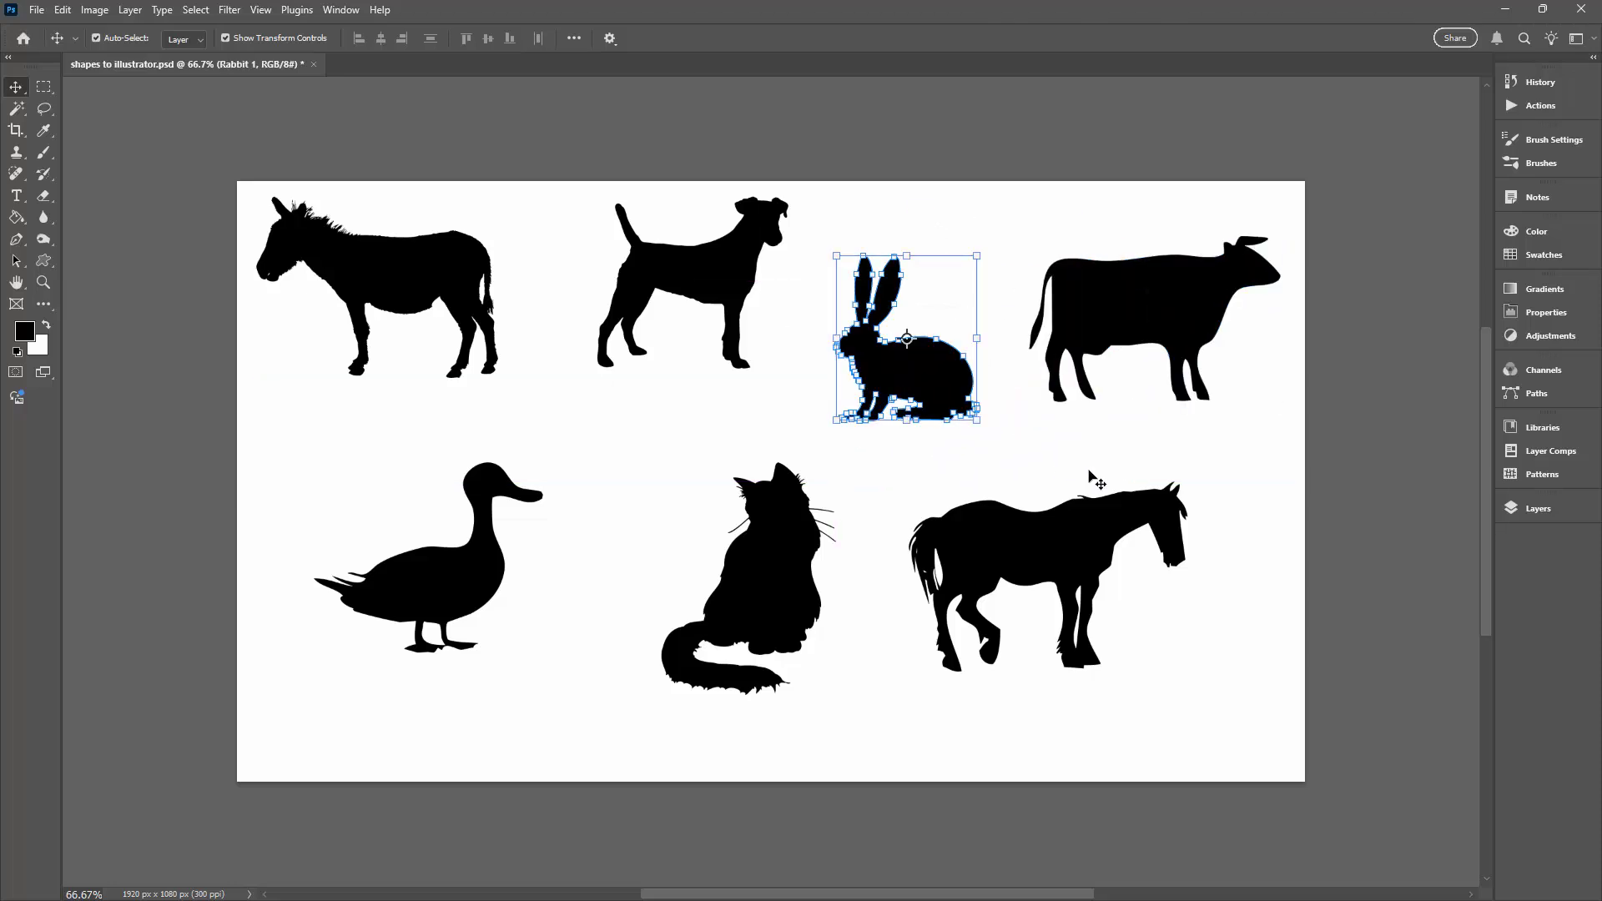
left_click(1242, 603)
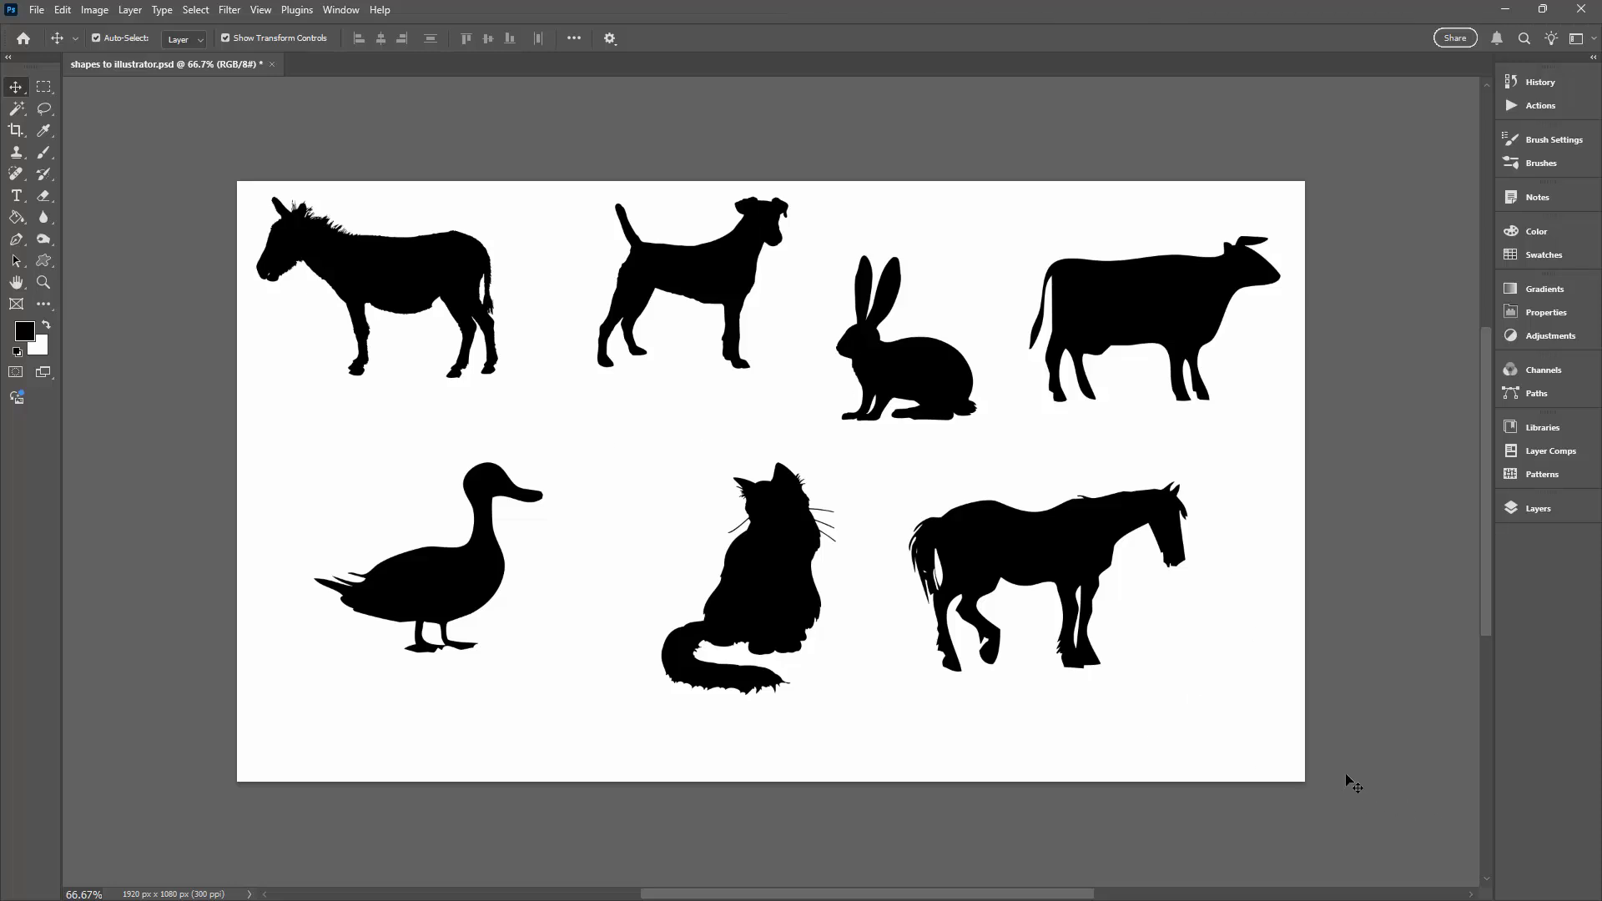
Check in the Layers panel that Cow 1 is a shape layer, then collapse it
key("F7")
scroll(1482, 611, "up", 3)
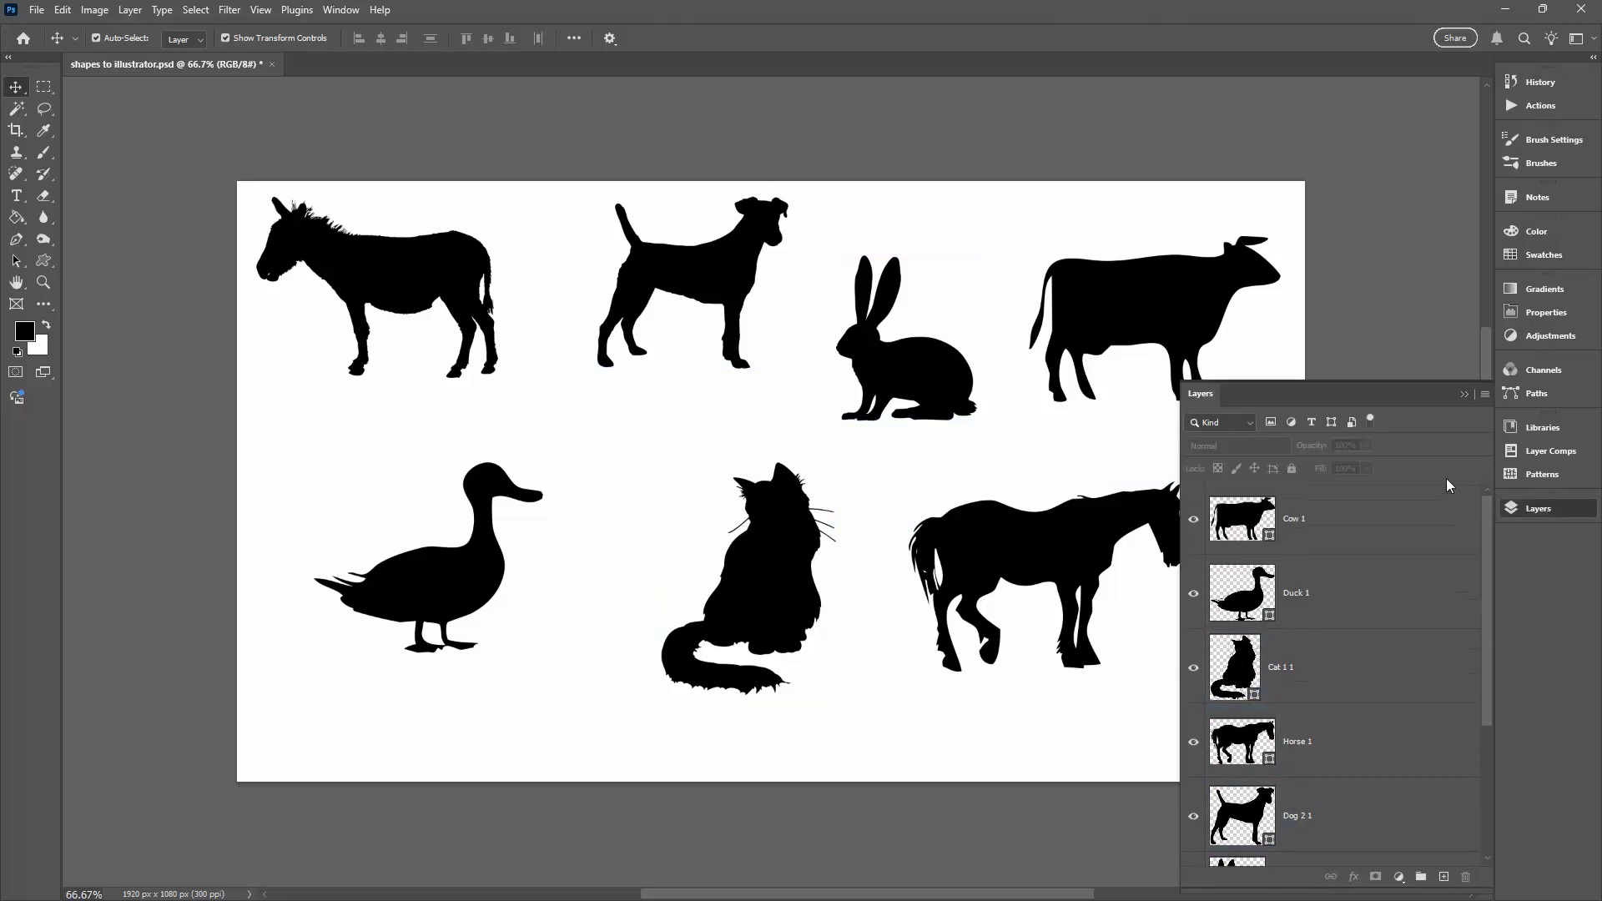
left_click(1445, 537)
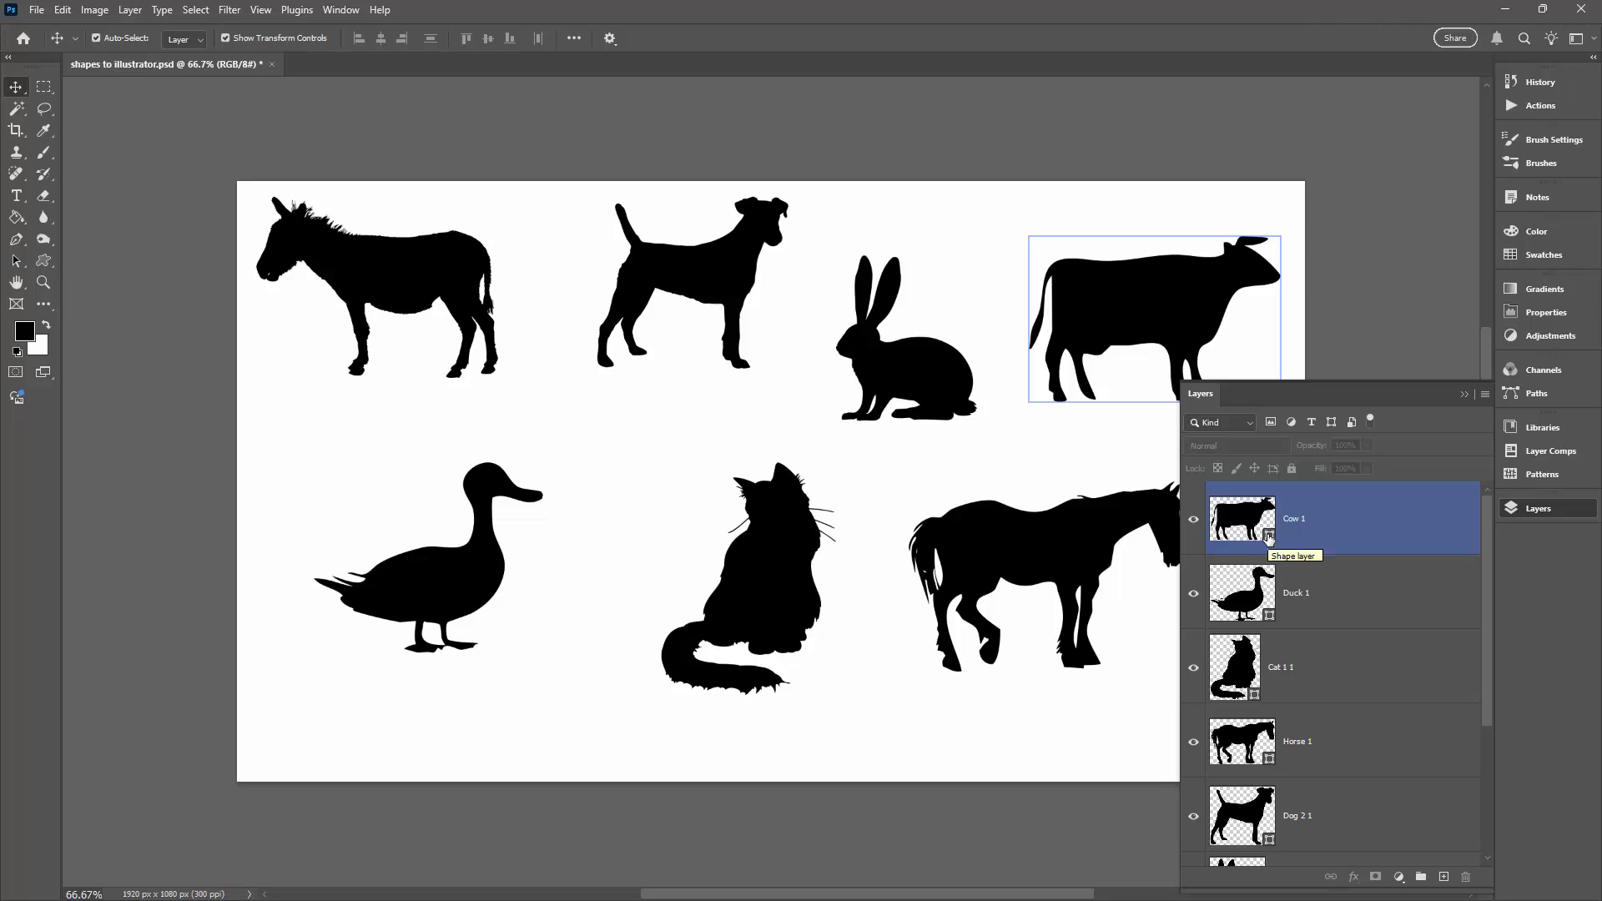
left_click(1405, 385)
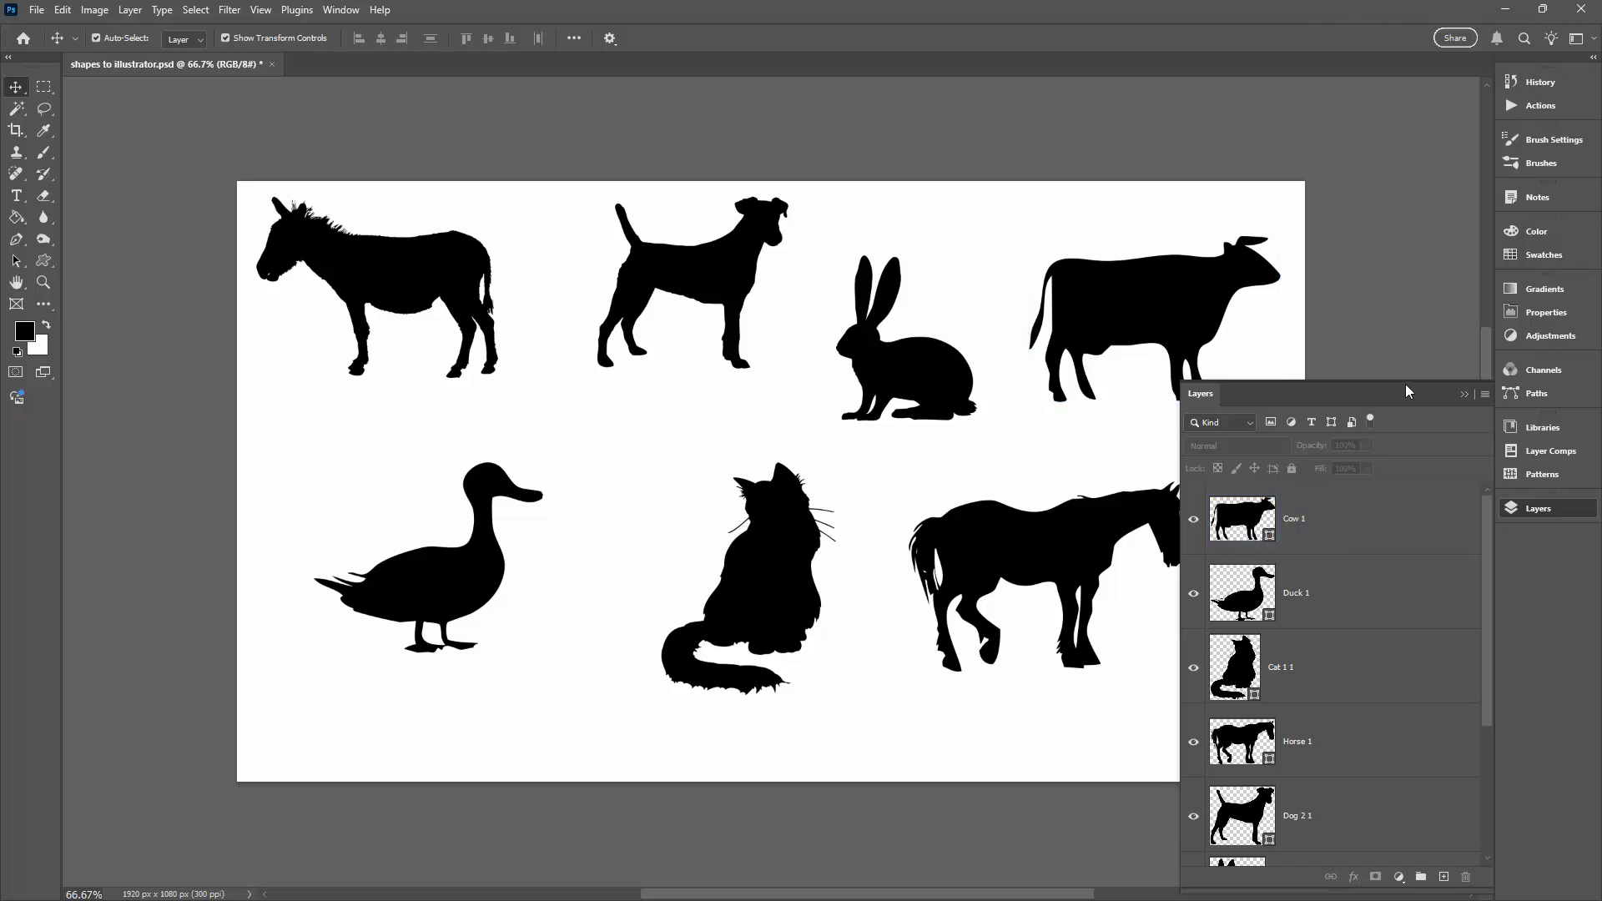
left_click(1463, 394)
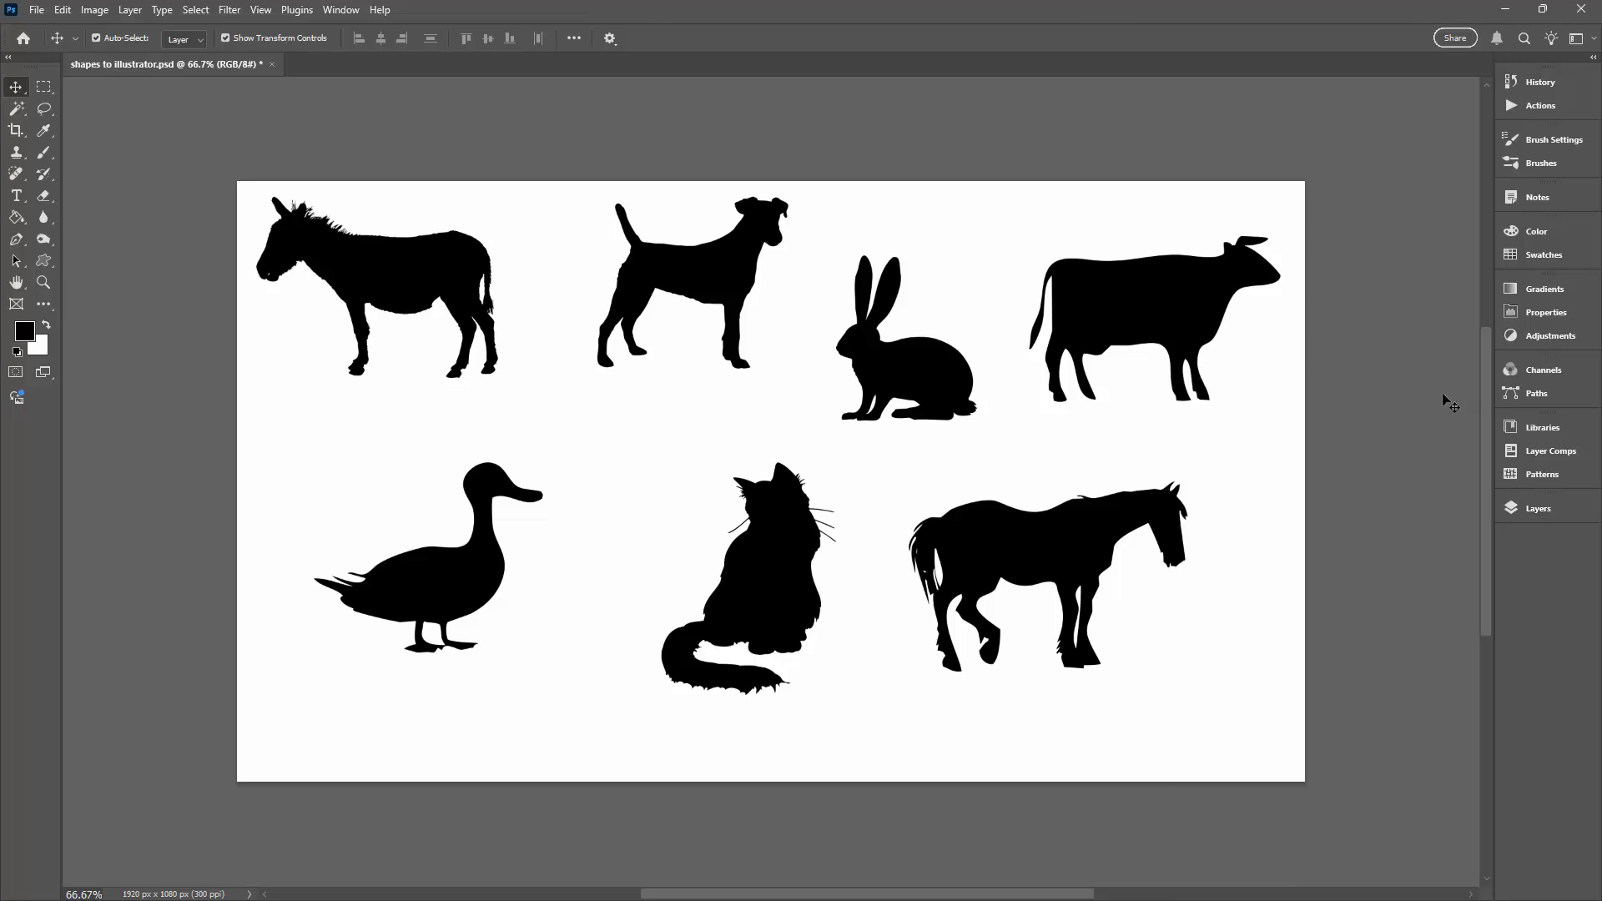
Reselect the Custom Shape Tool with the drawing mode left on Shape
left_click(41, 263)
left_click(139, 38)
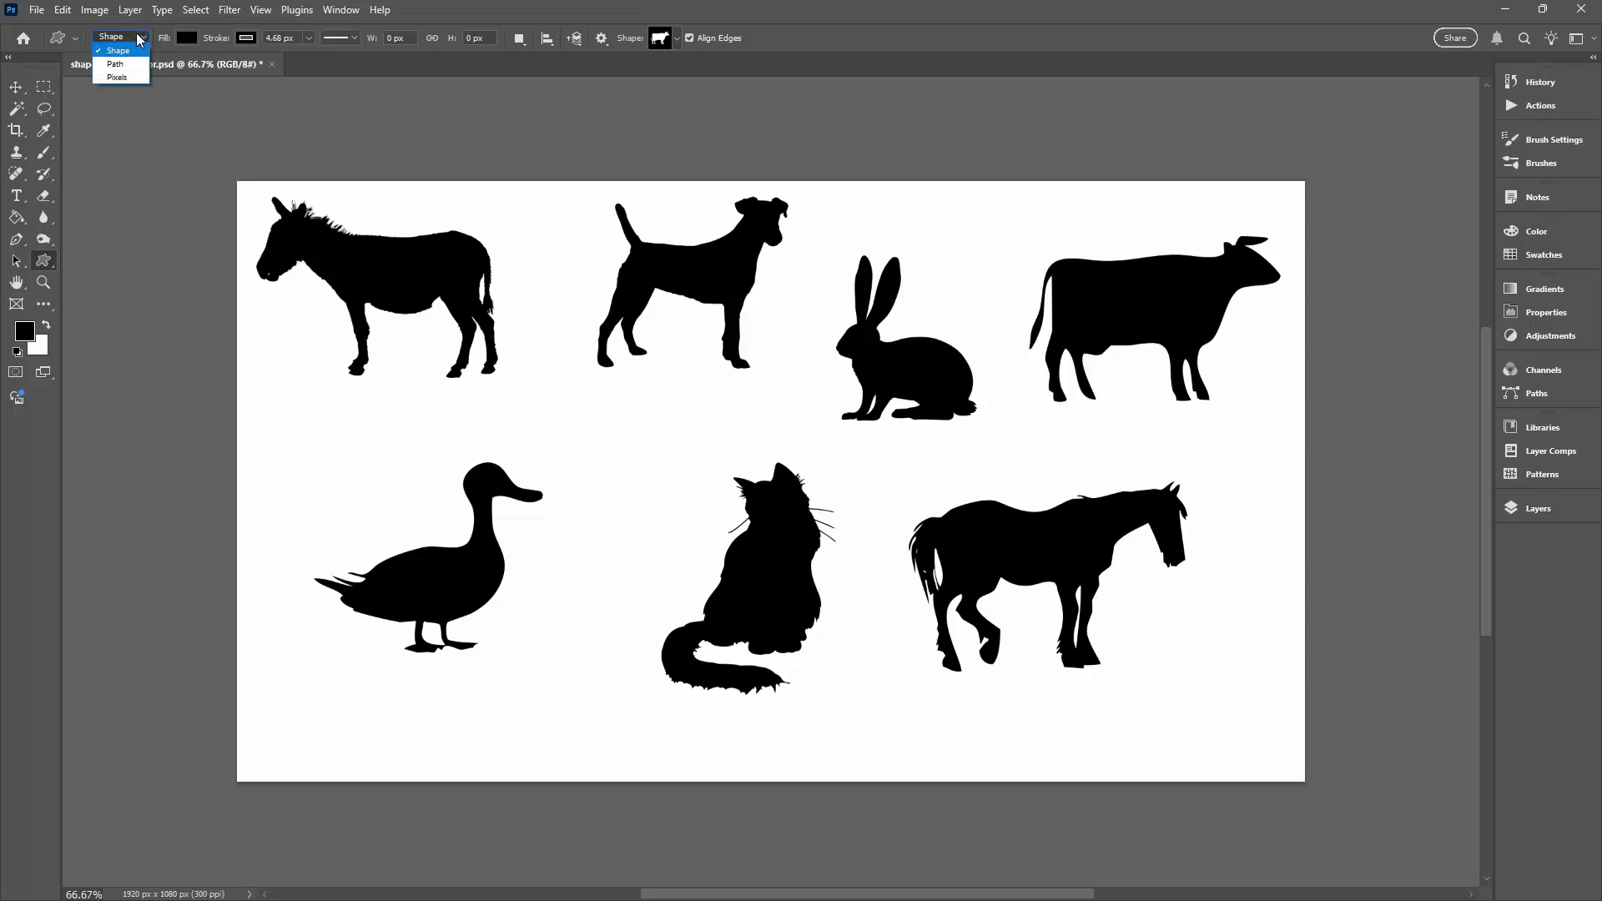
left_click(123, 53)
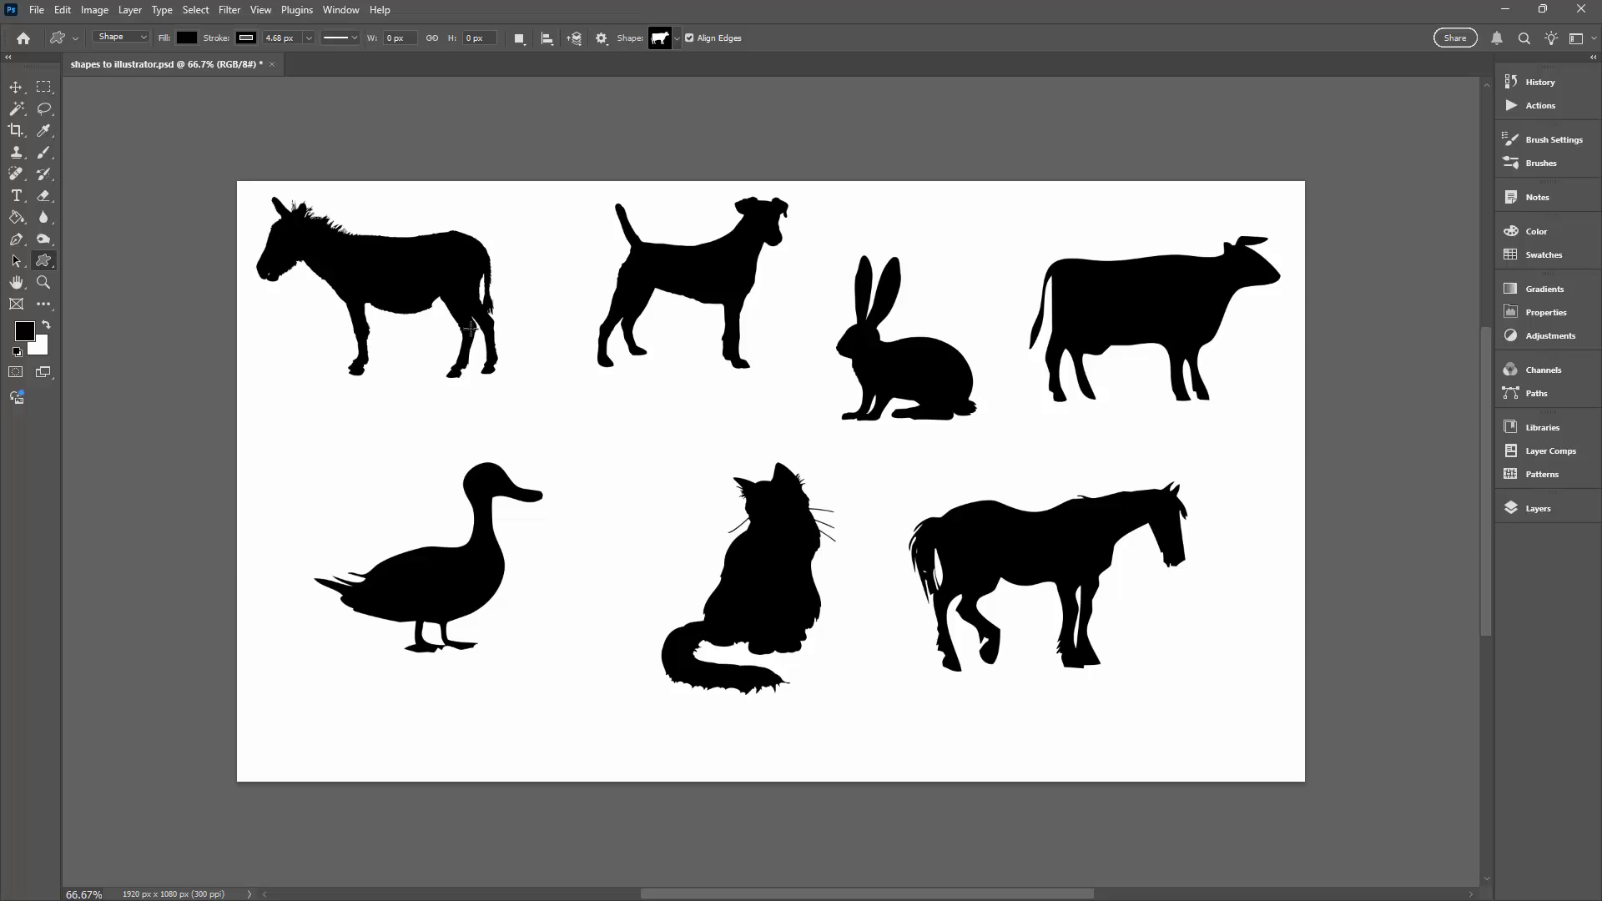
Float the Layers panel and select all animal layers from Cow 1 to Donkey 1
left_click(1511, 514)
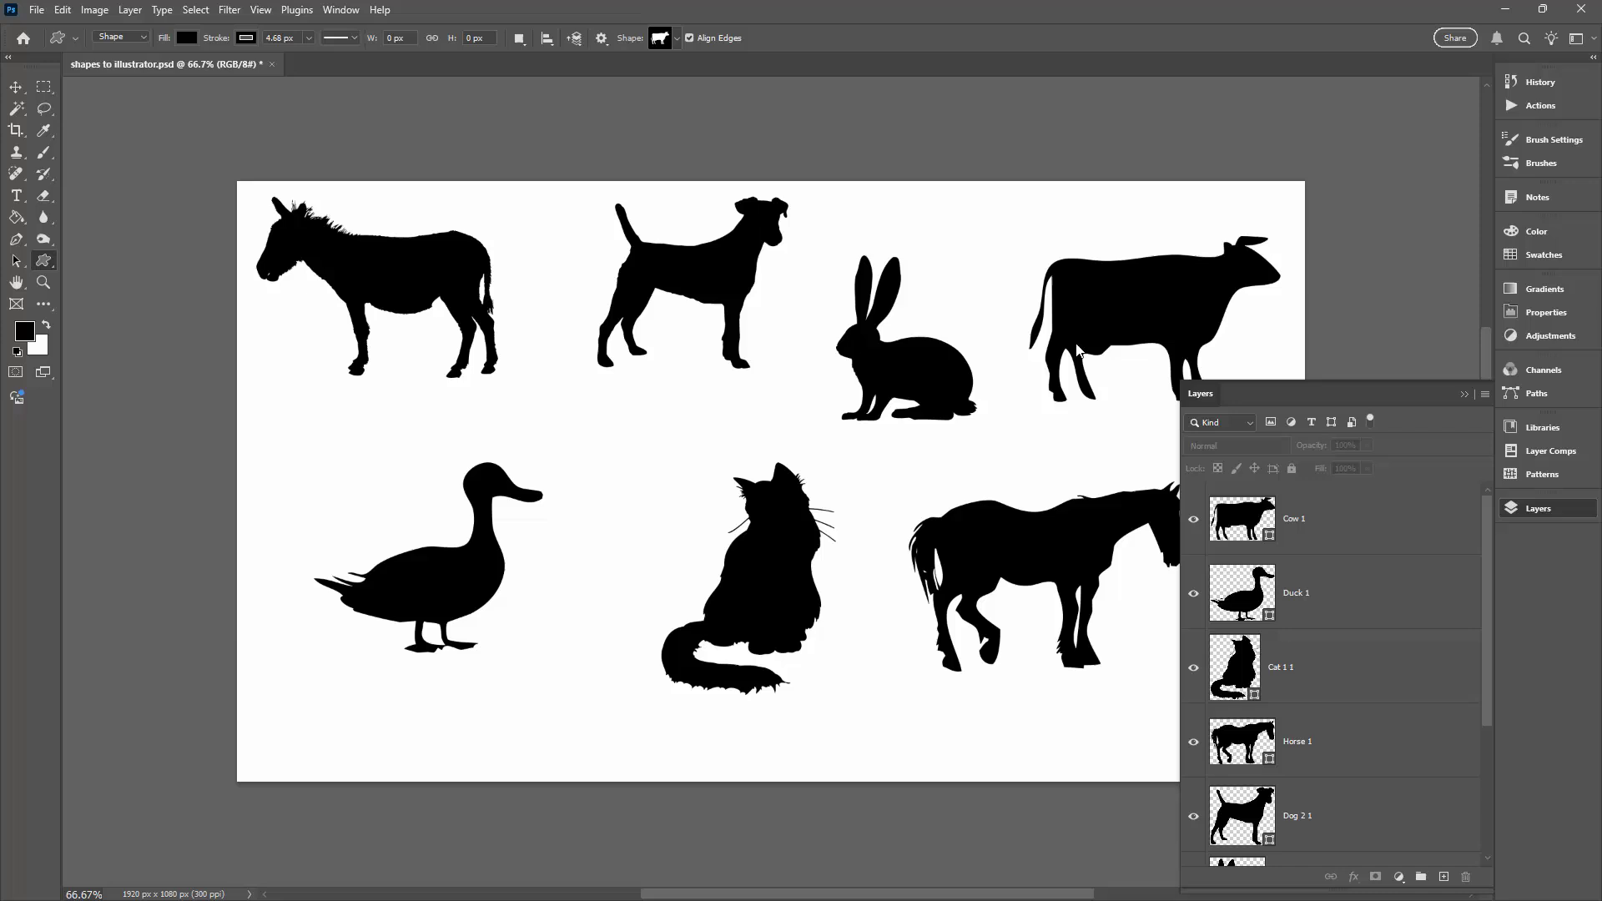
left_click_drag(1191, 402, 525, 188)
scroll(819, 529, "down", 3)
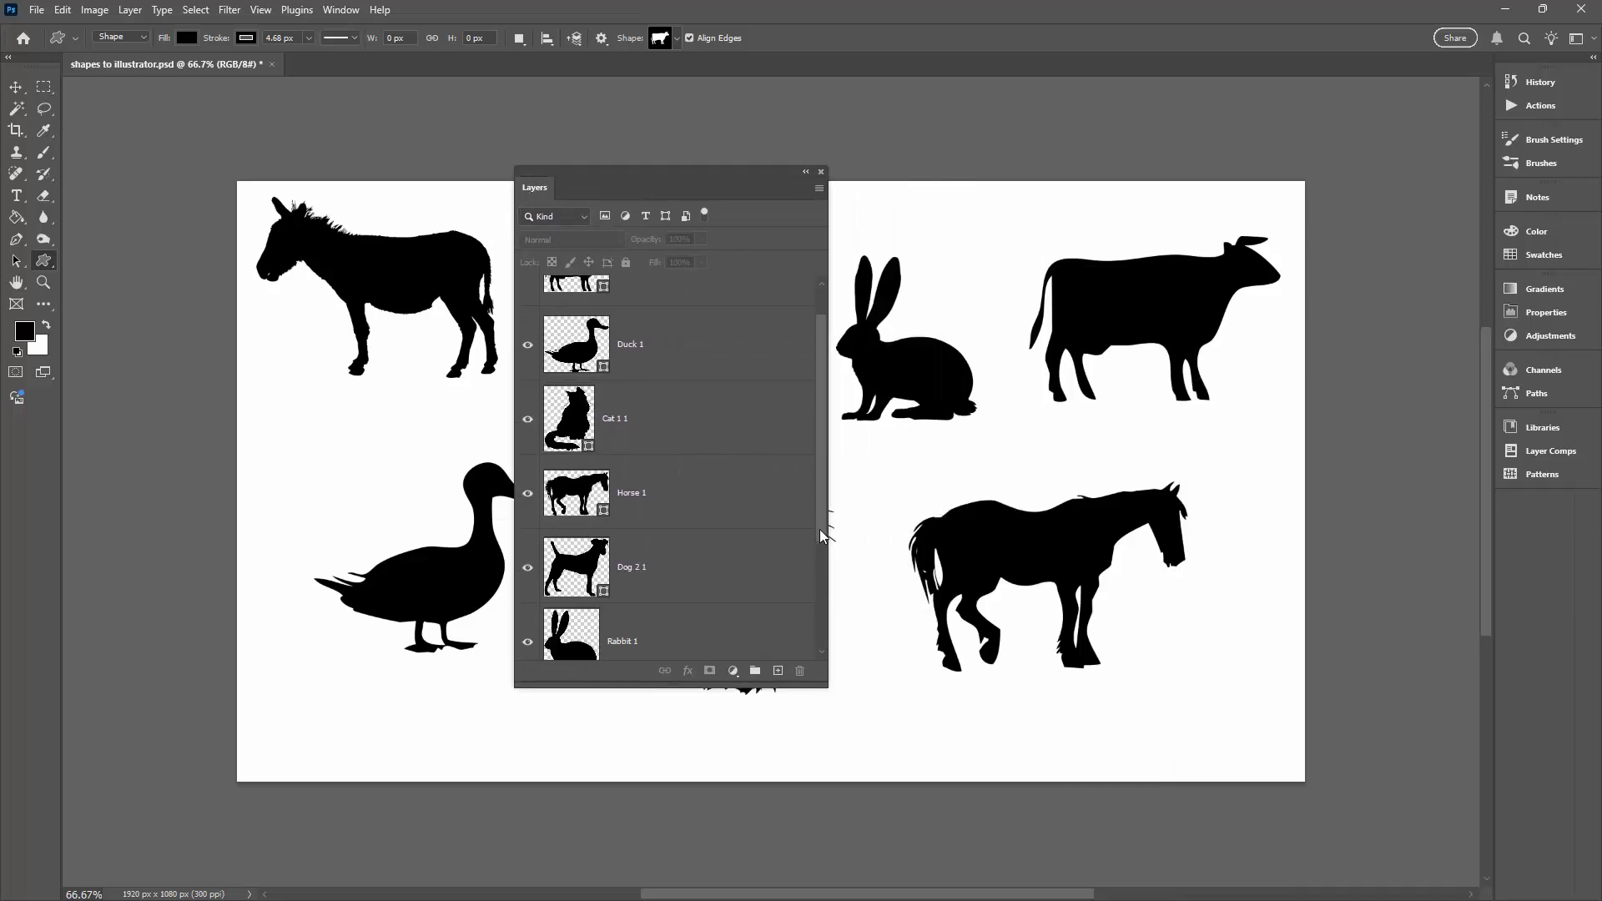
scroll(813, 584, "up", 3)
left_click(743, 334)
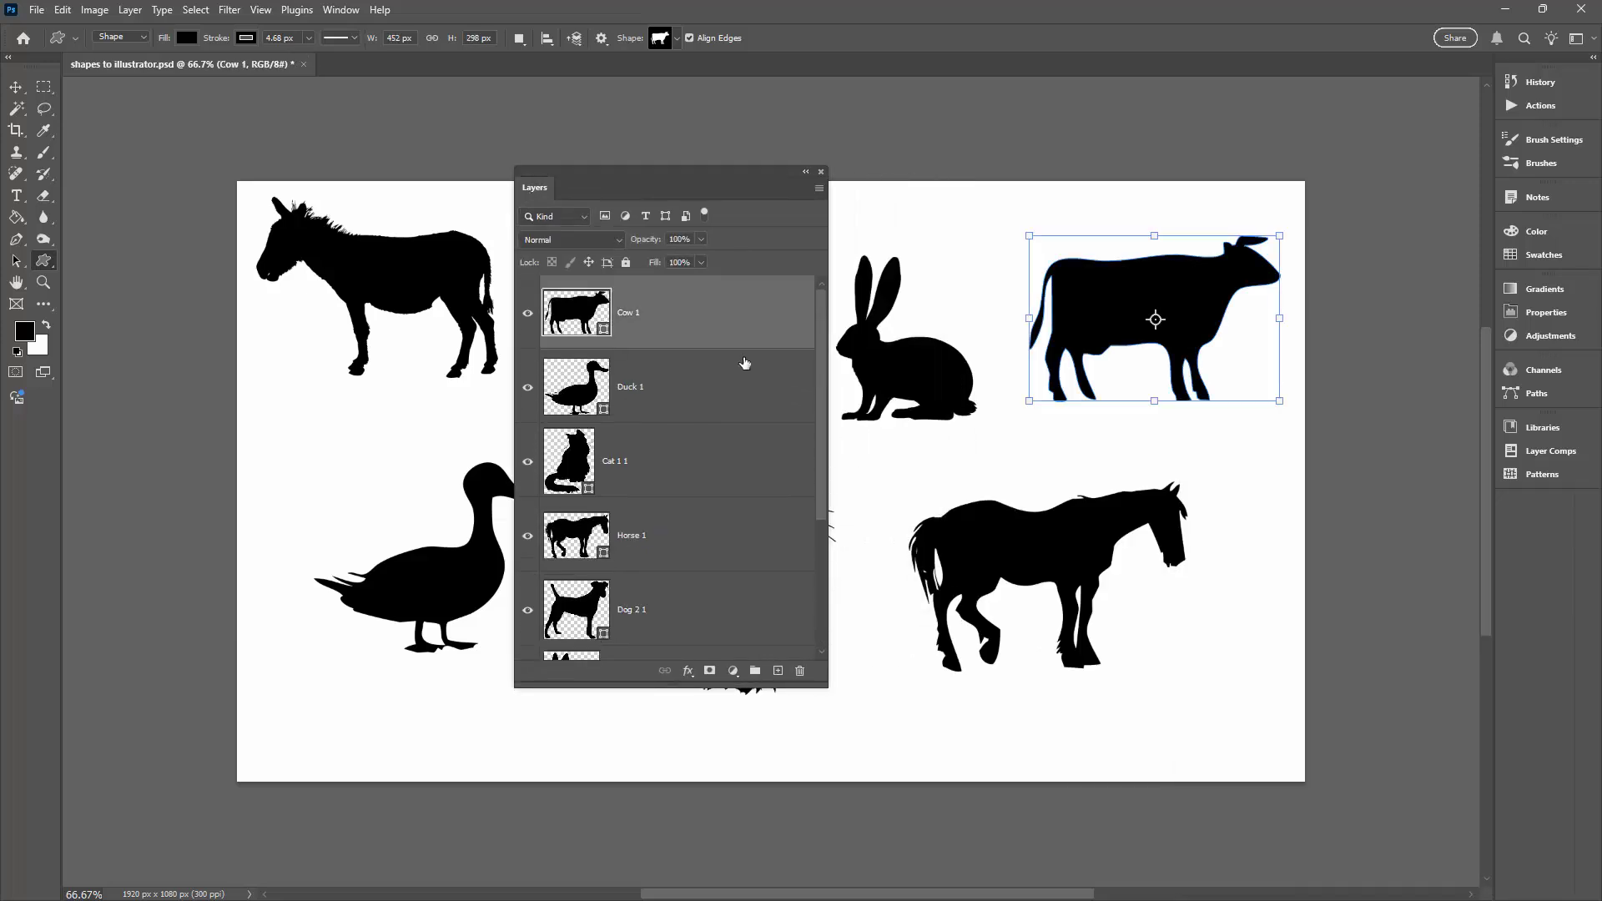
scroll(734, 534, "down", 3)
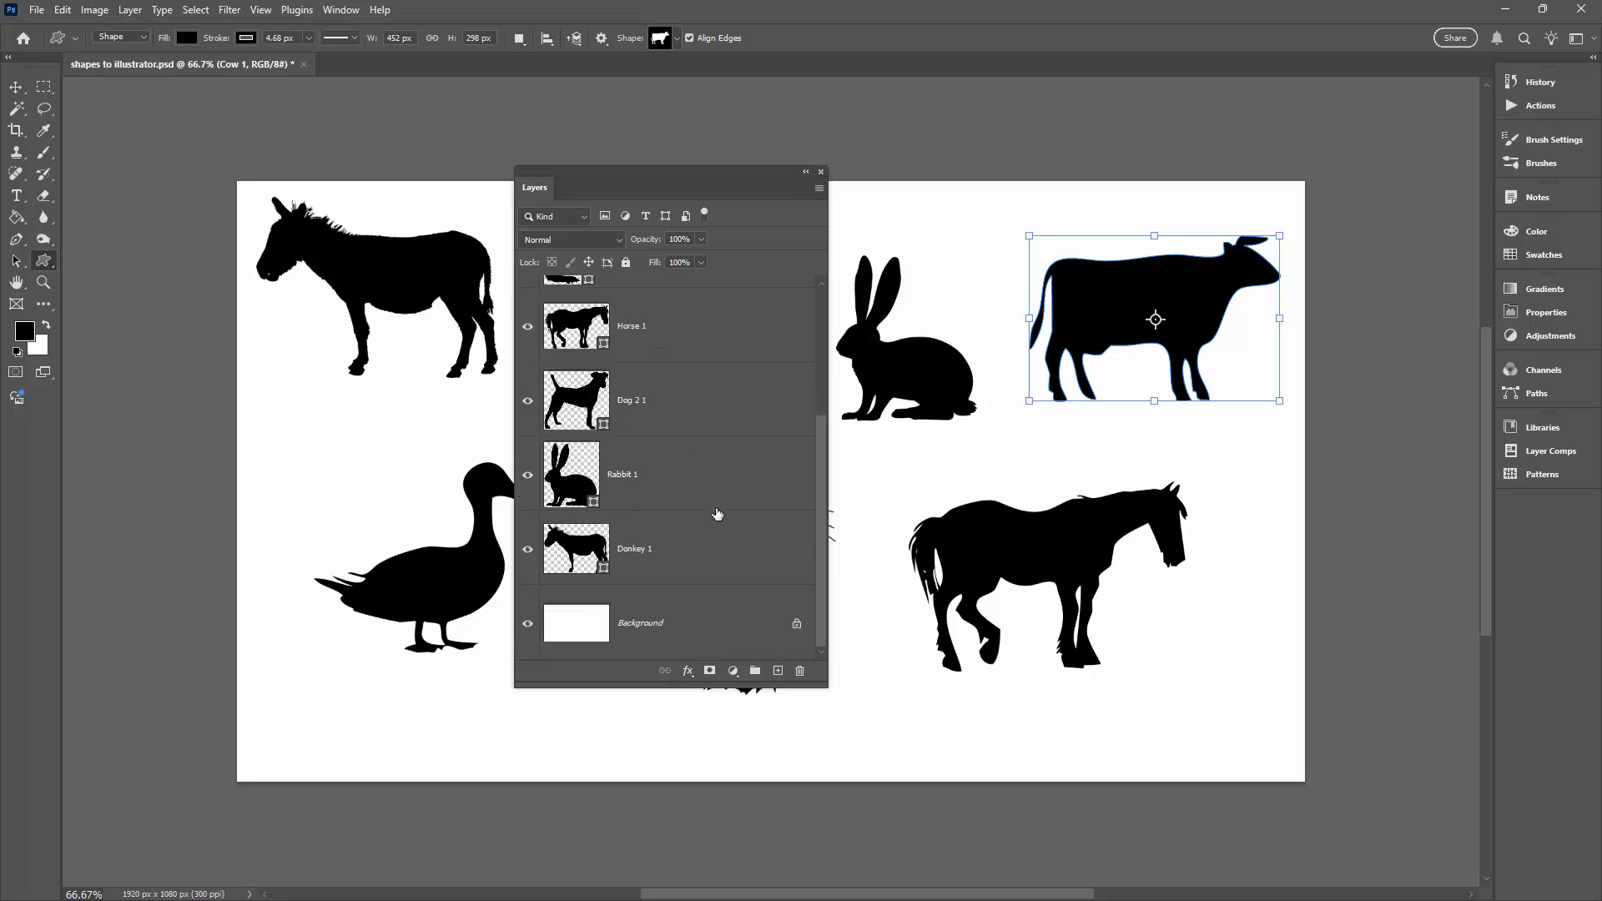
left_click(680, 554, "shift")
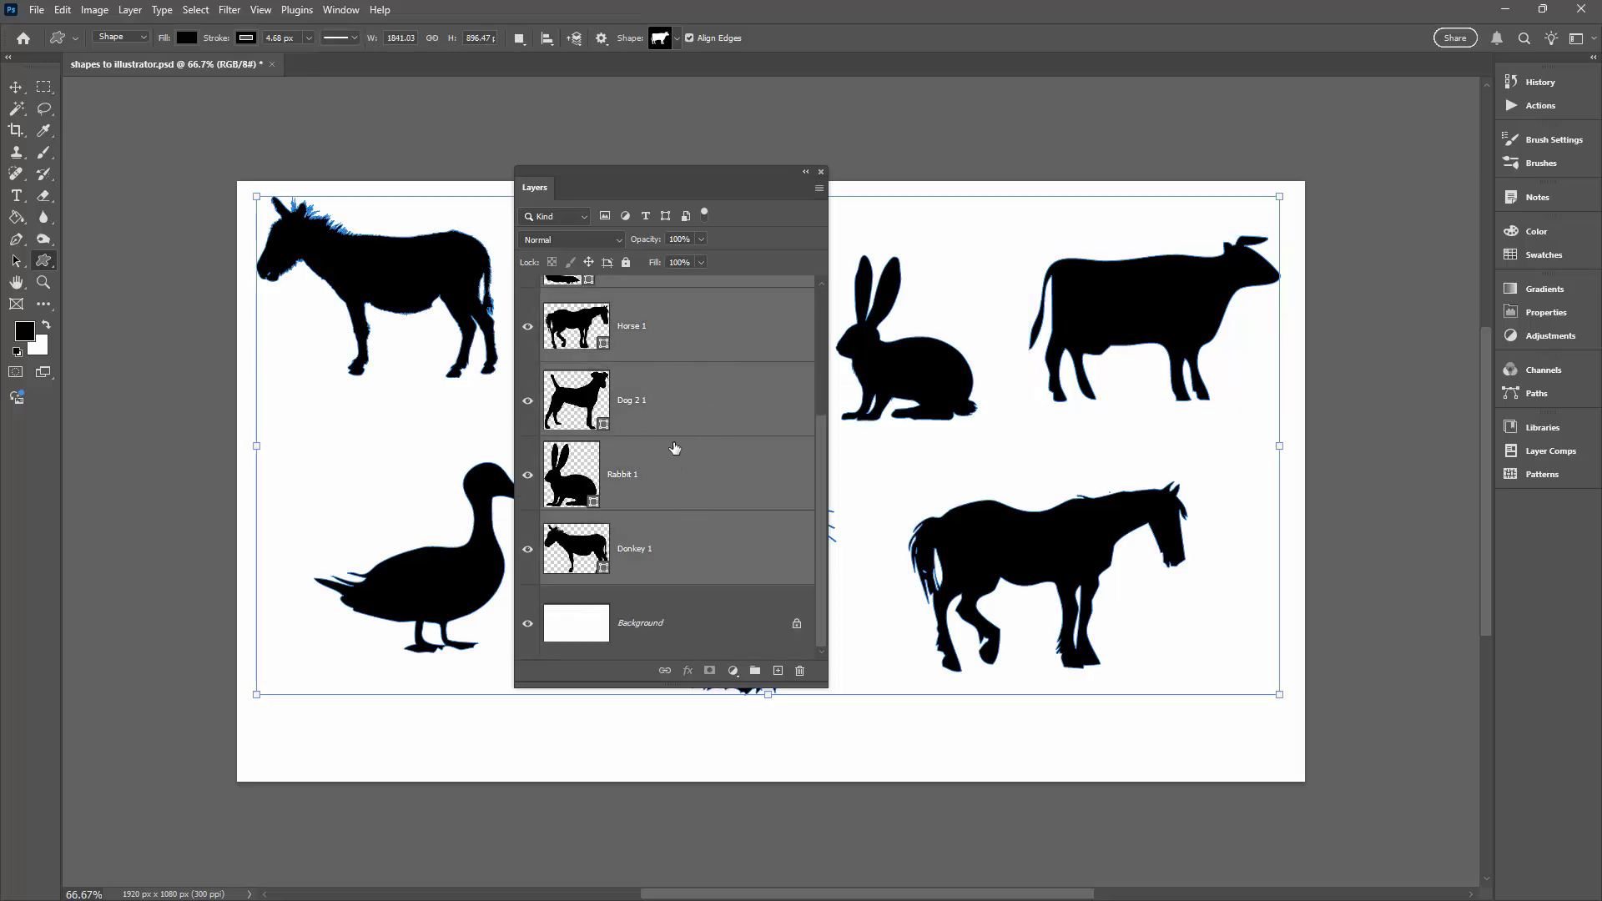
scroll(741, 463, "up", 3)
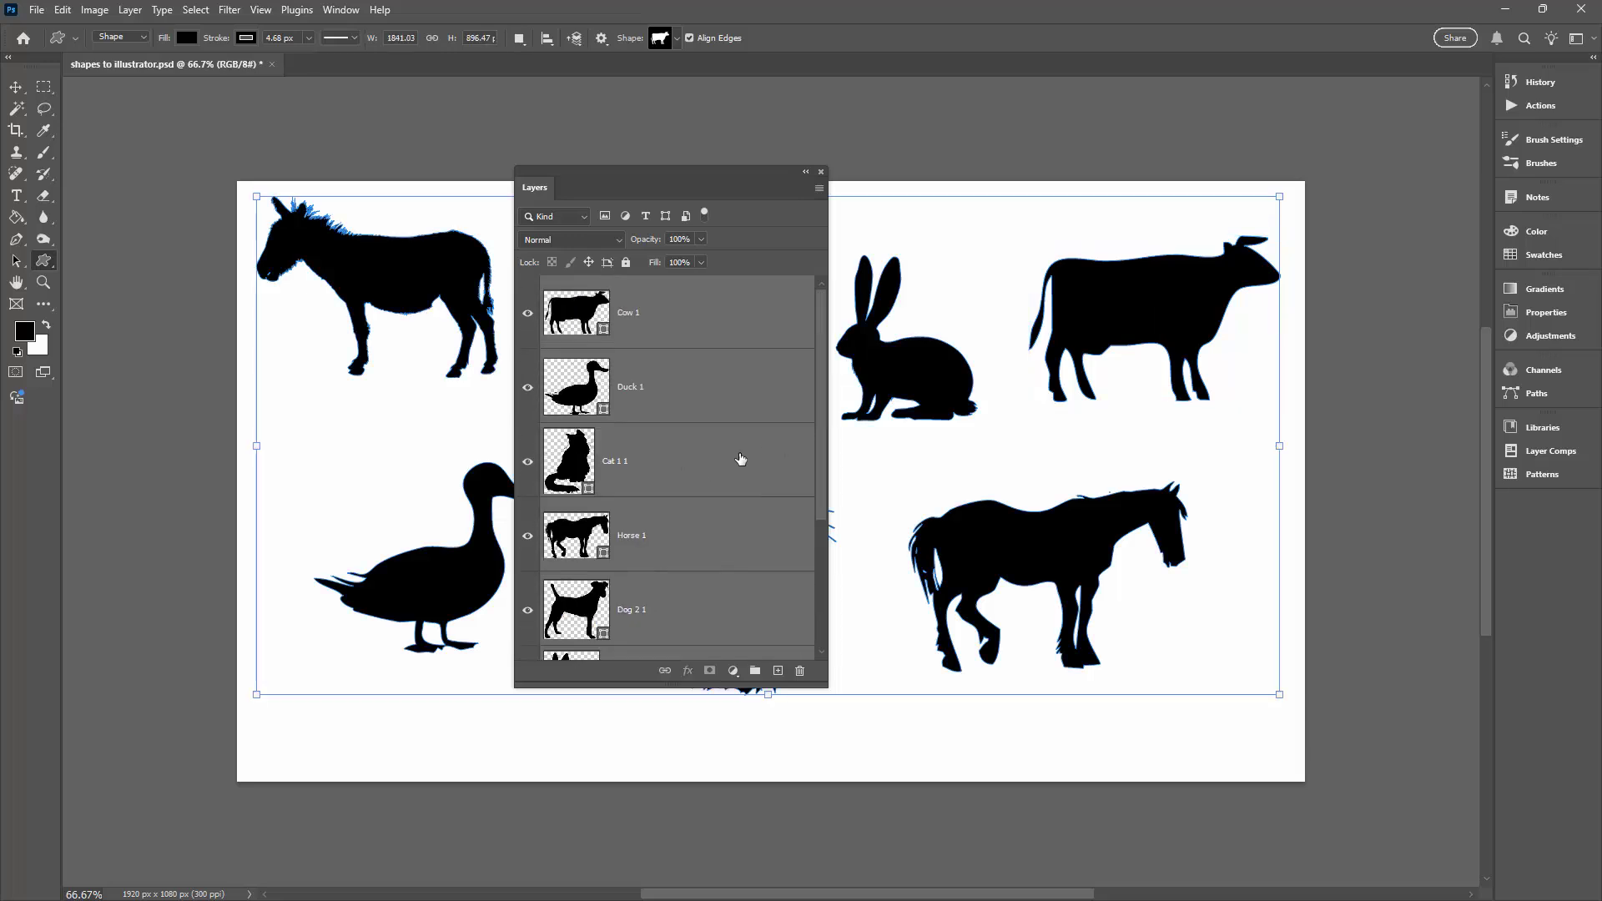
Merge the selected shapes into one layer and rename it '7 animals'
right_click(676, 312)
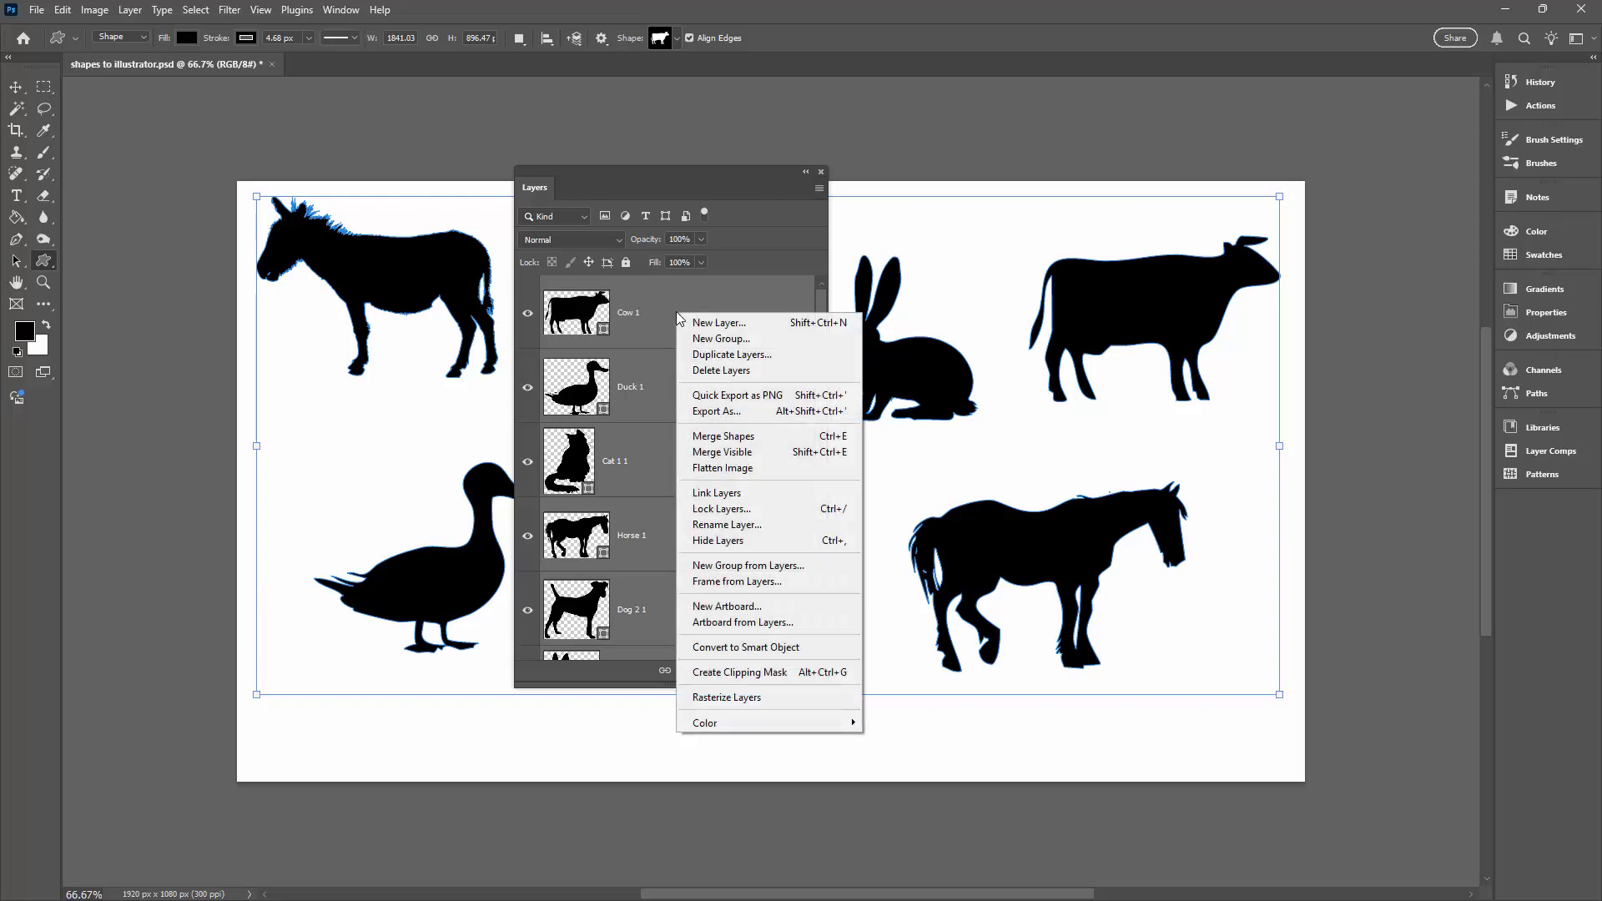
left_click(708, 436)
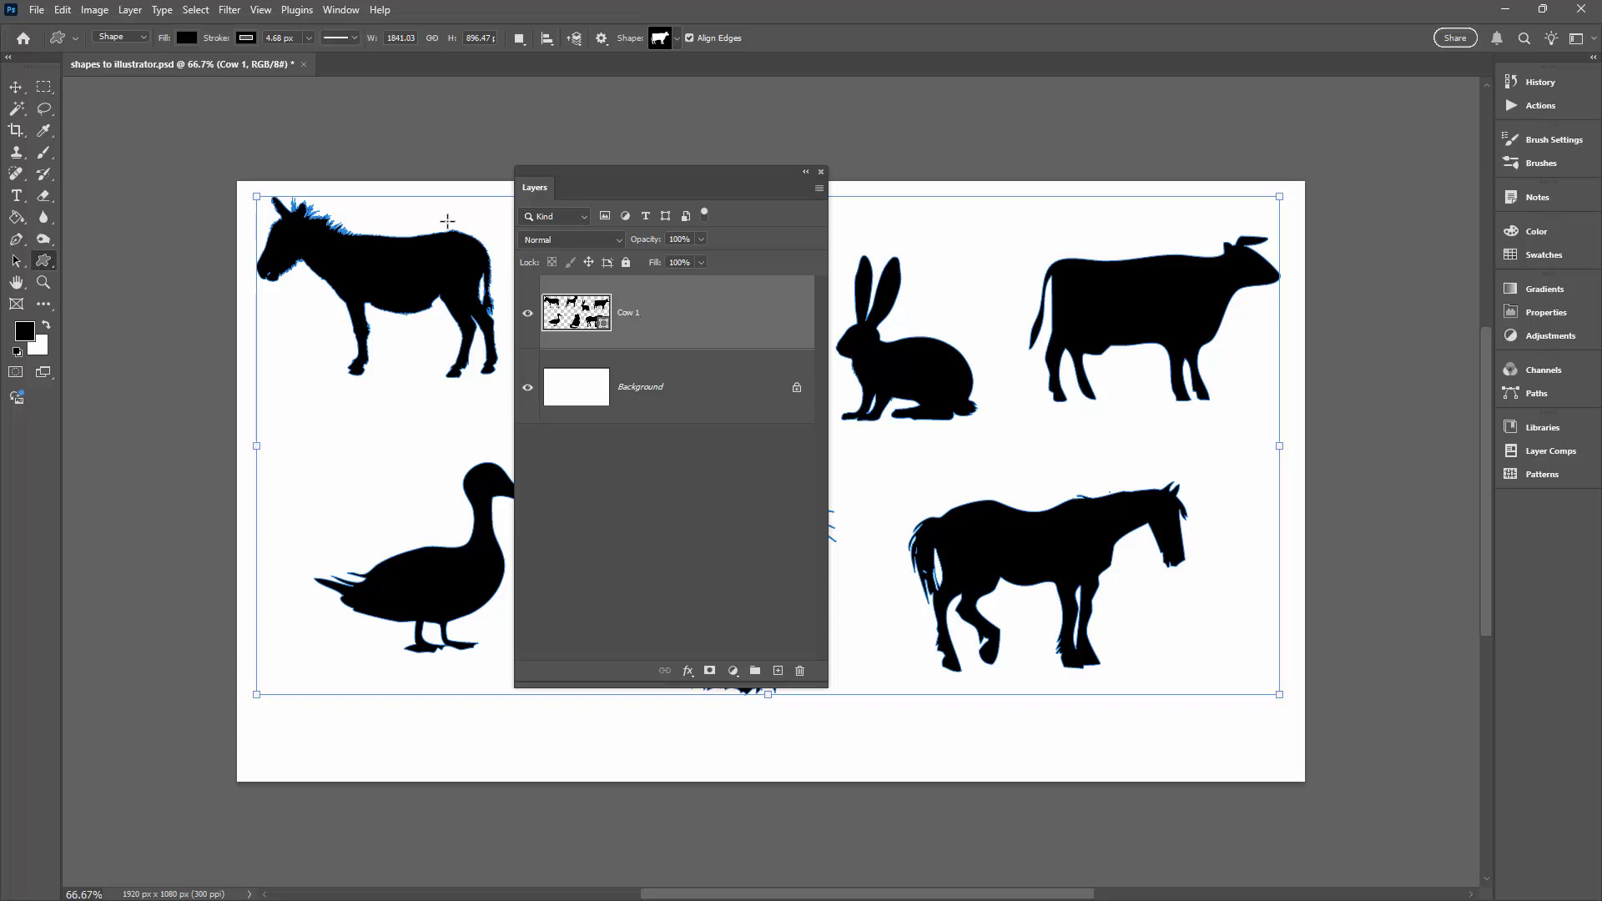
double_click(631, 314)
type("7 animals")
key("Return")
Export the '7 animals Shape Path' via Paths to Illustrator as shapes to illustrator.ai
left_click(37, 11)
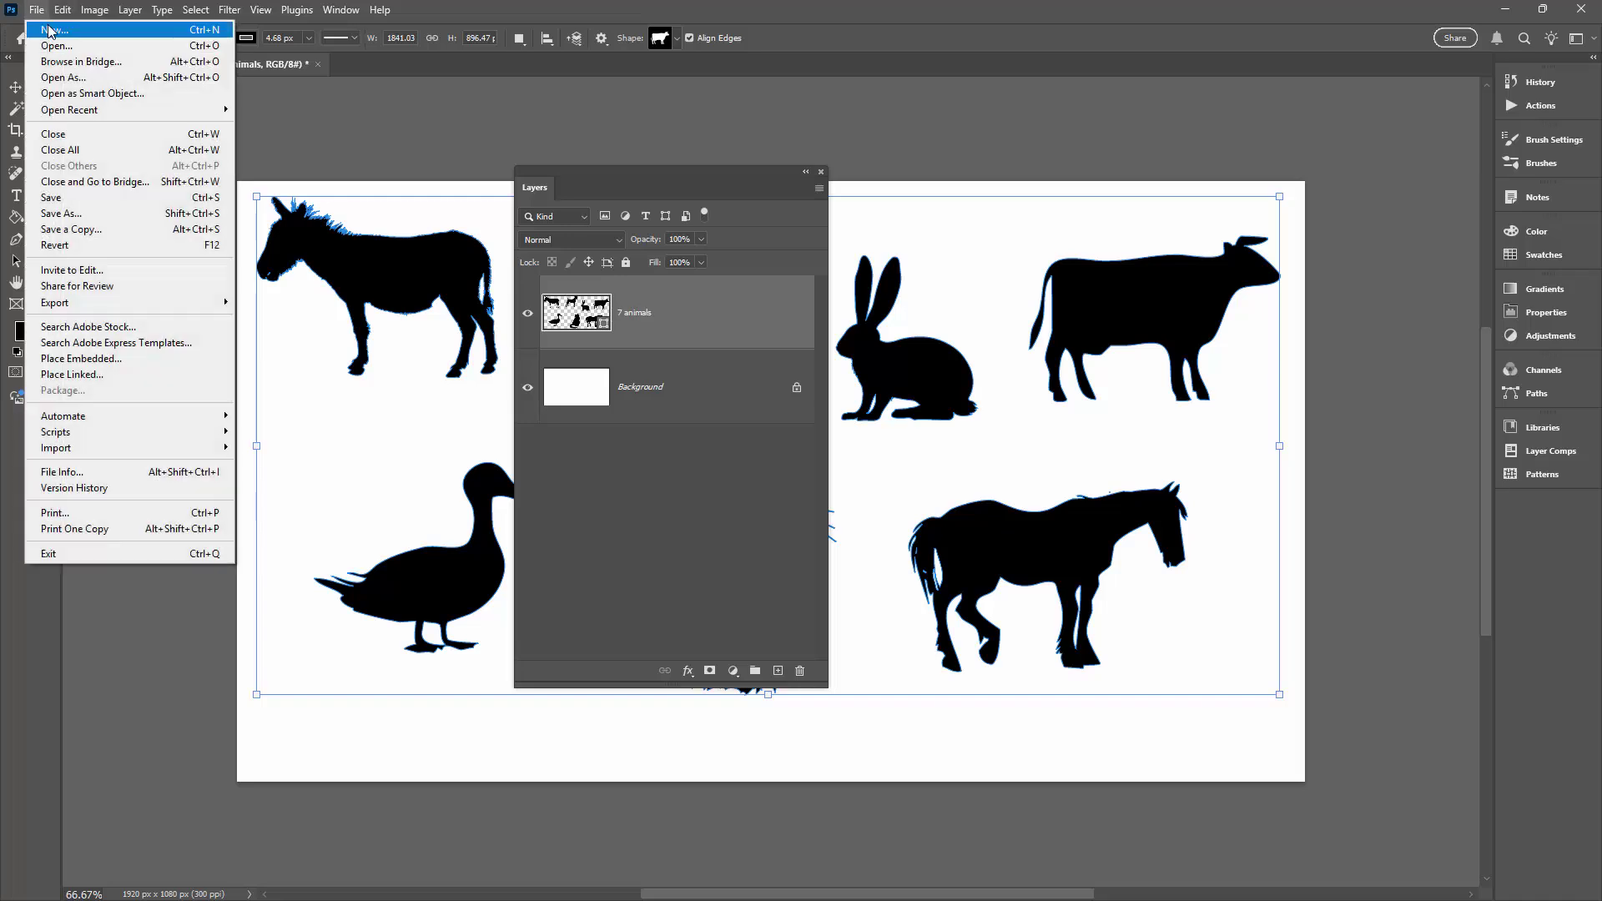
mouse_move(71, 302)
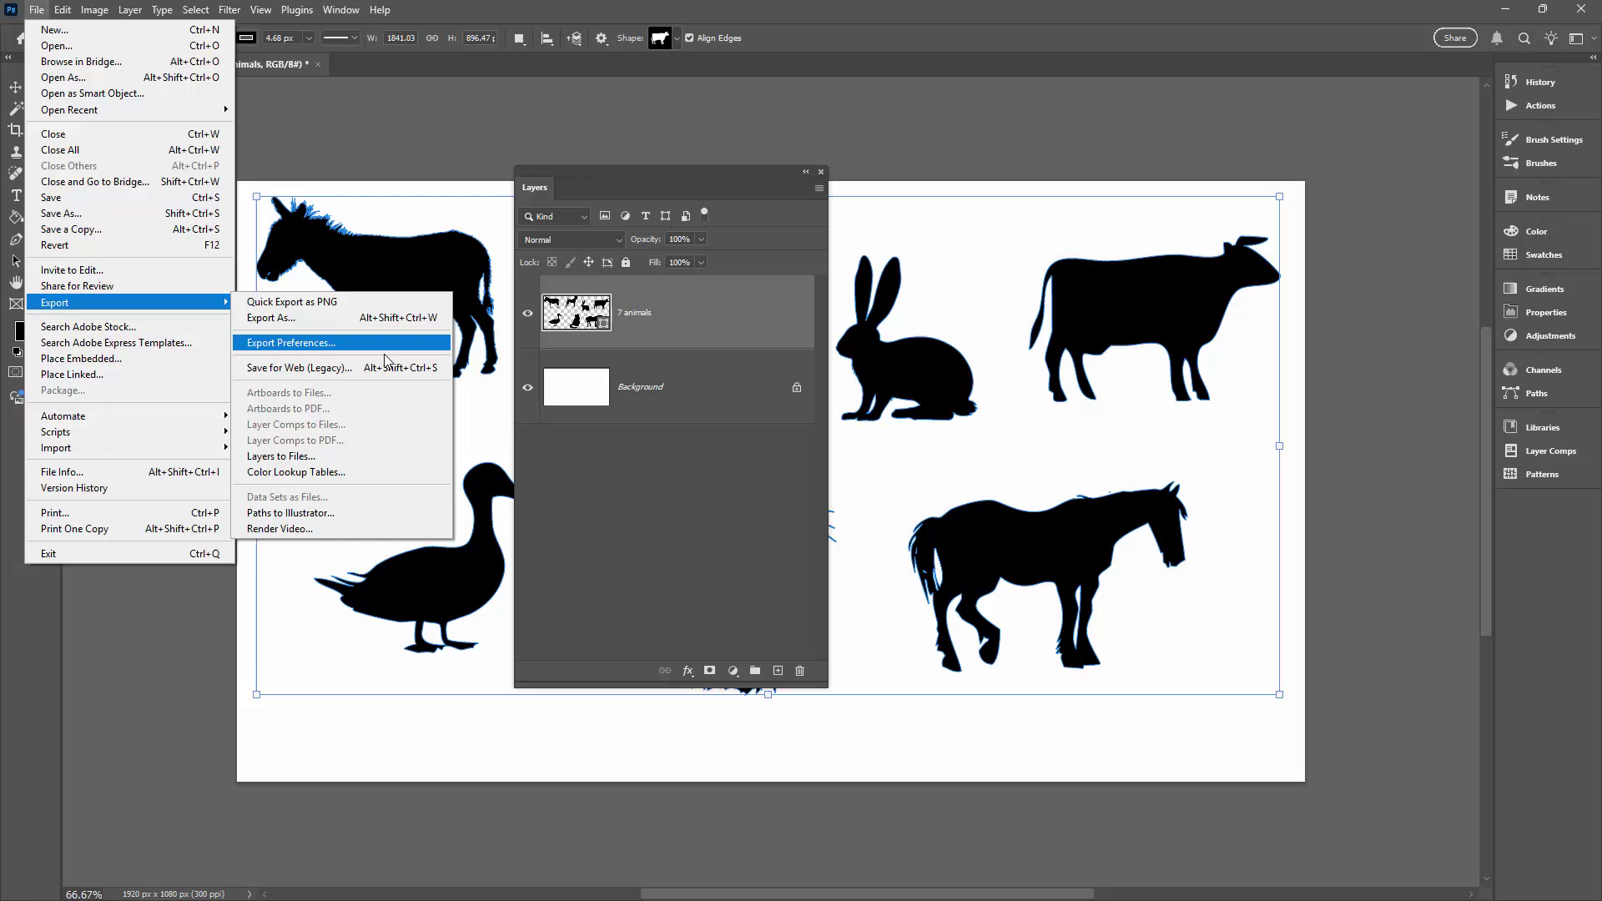
left_click(332, 513)
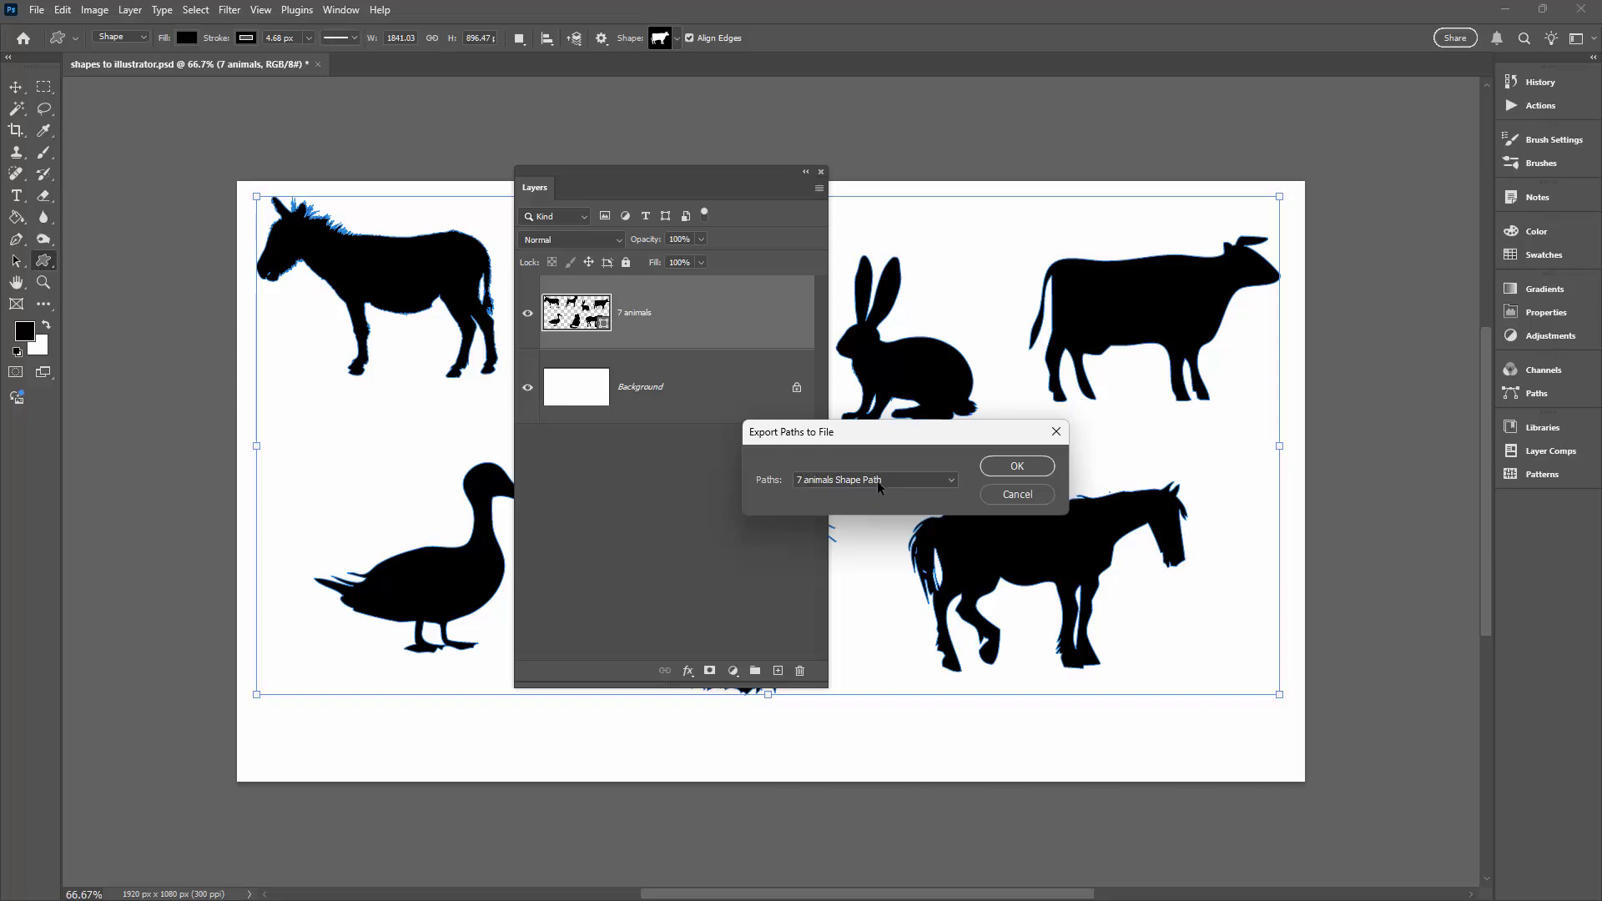
left_click(1017, 467)
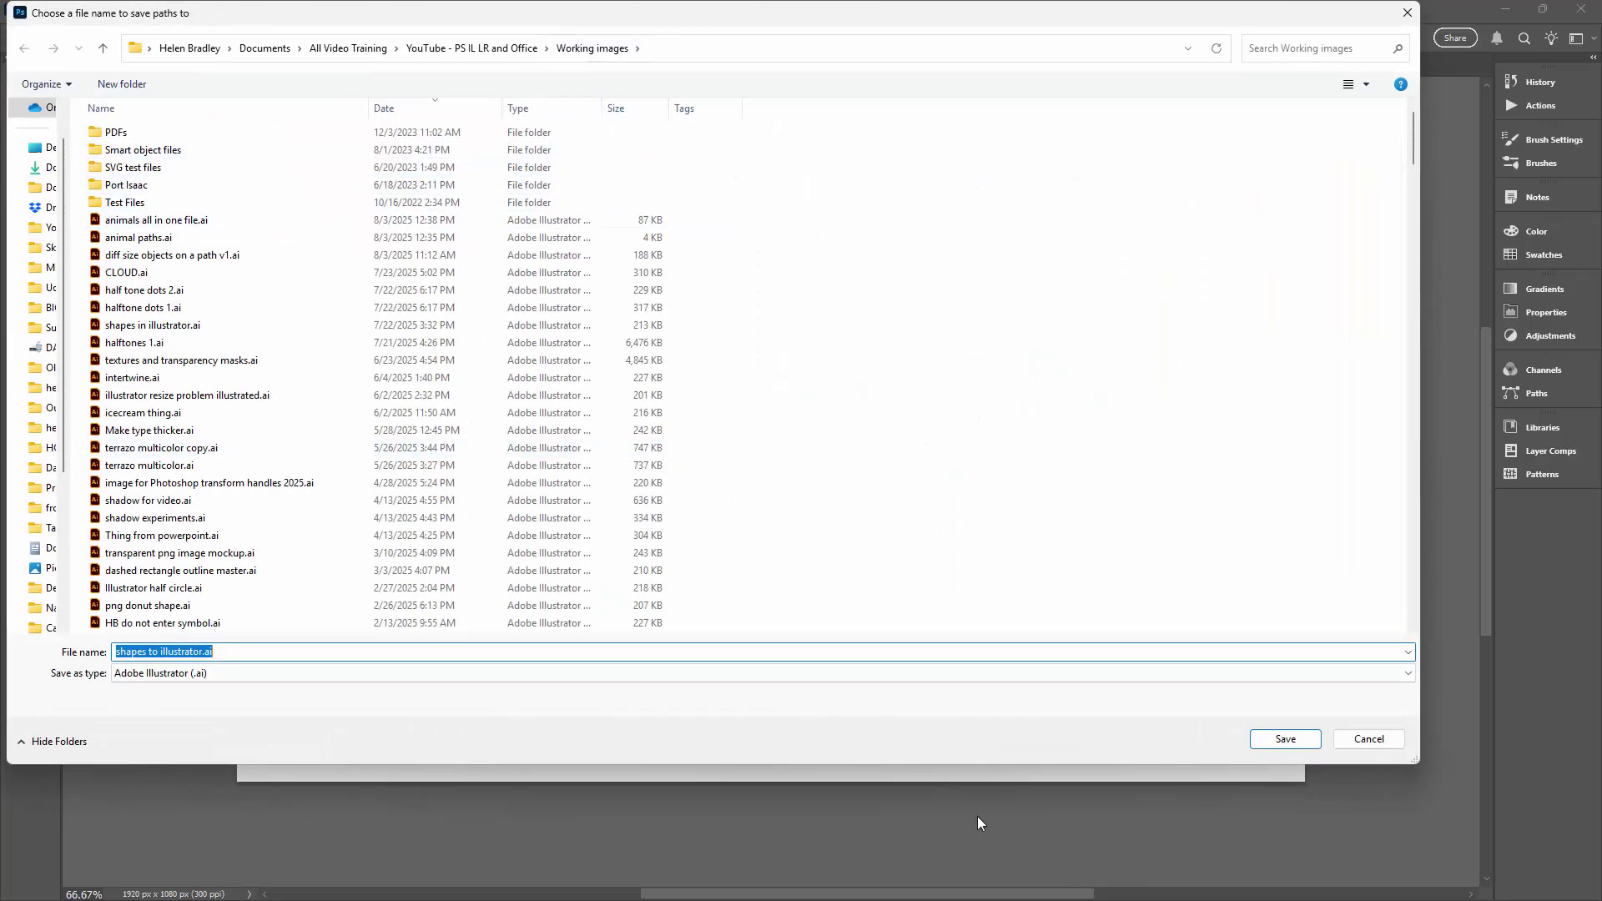
left_click(1279, 743)
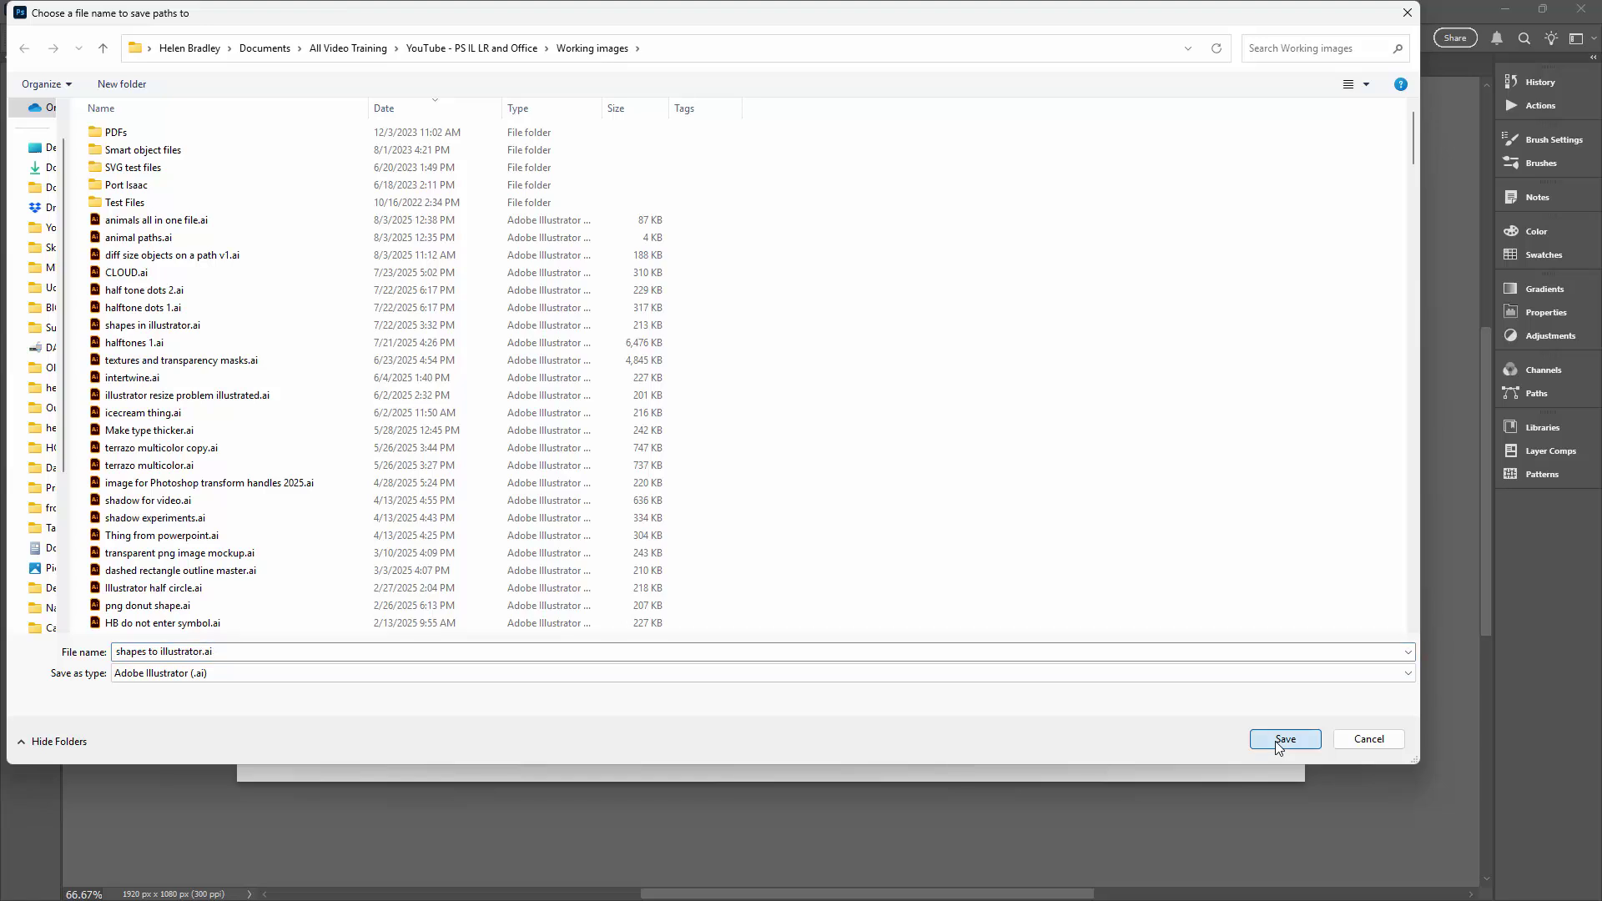
left_click(1283, 740)
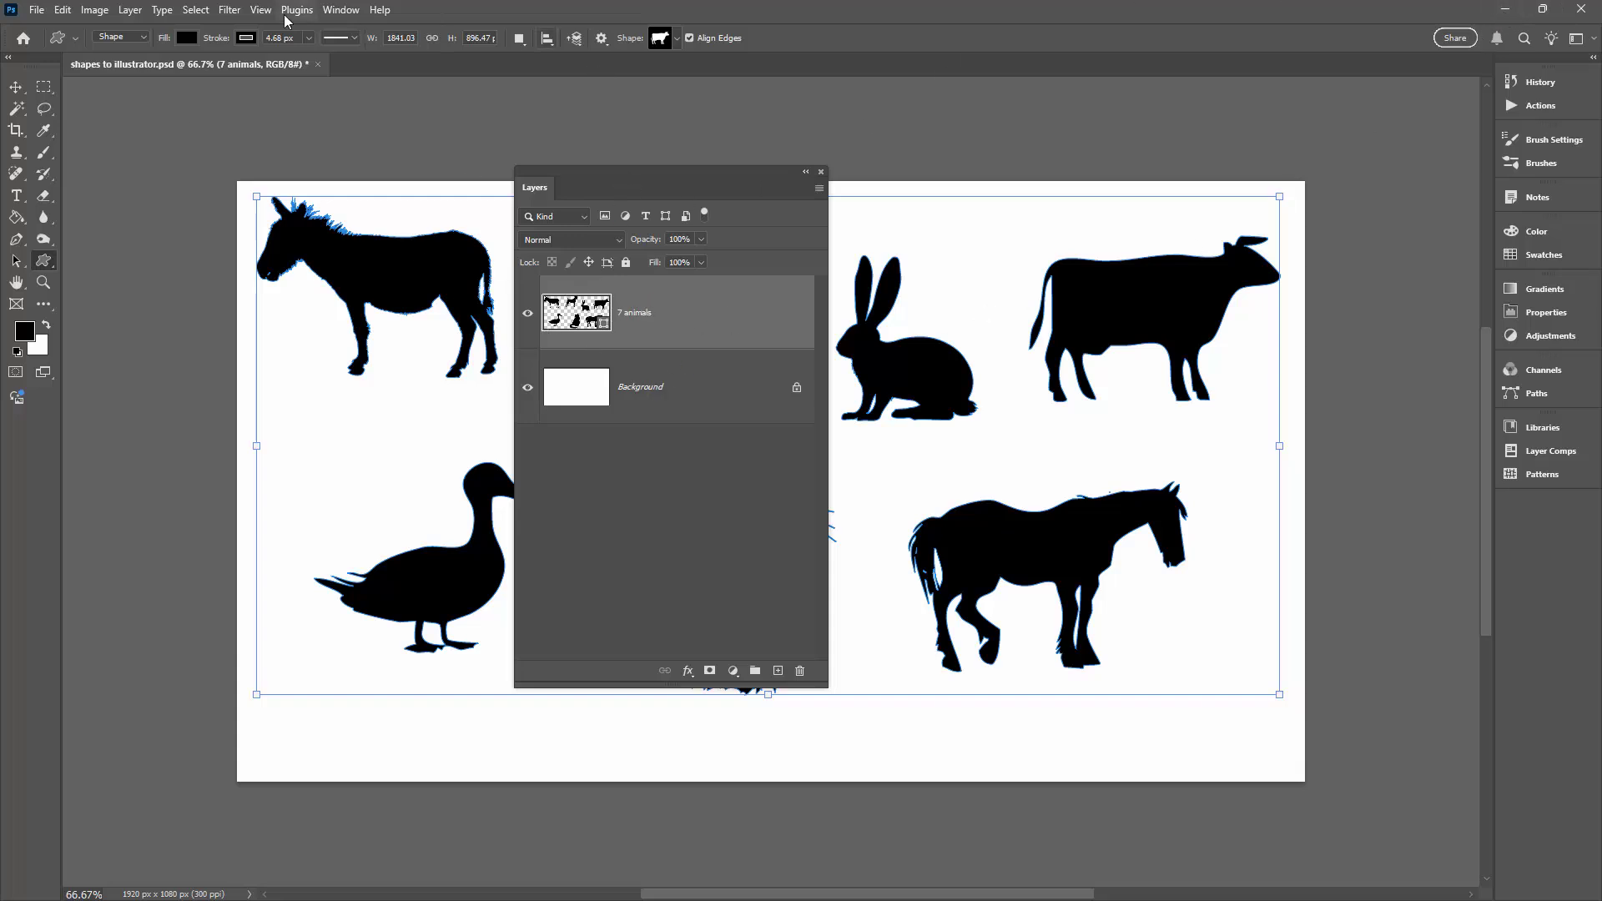
Revert to the Move state before the merge in History, then close History and Layers
left_click(338, 10)
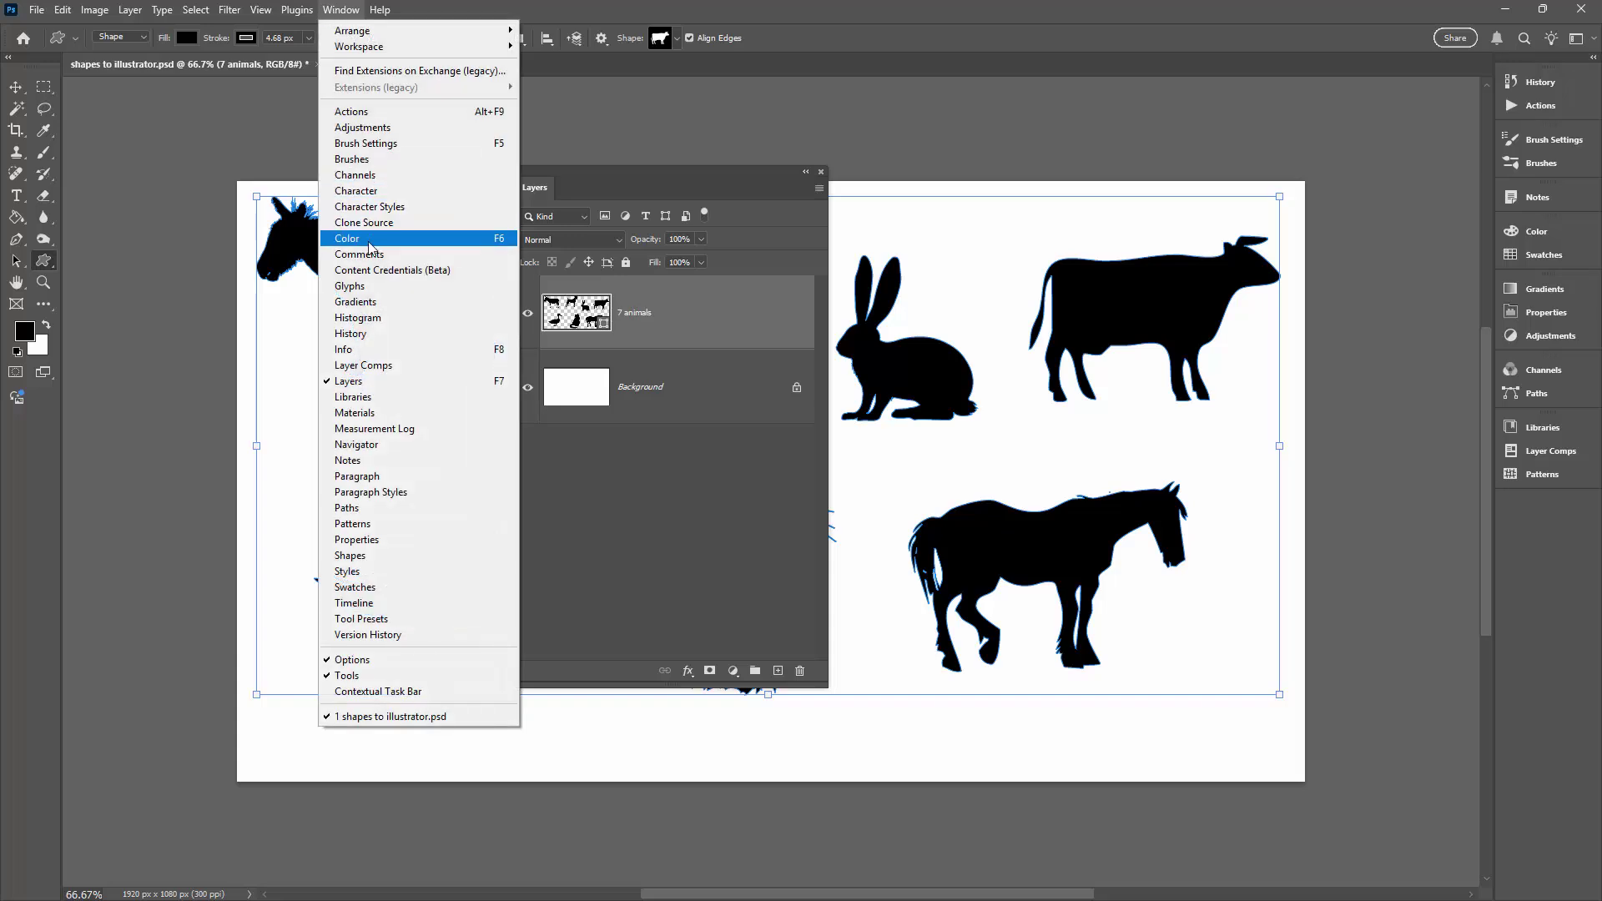
left_click(350, 334)
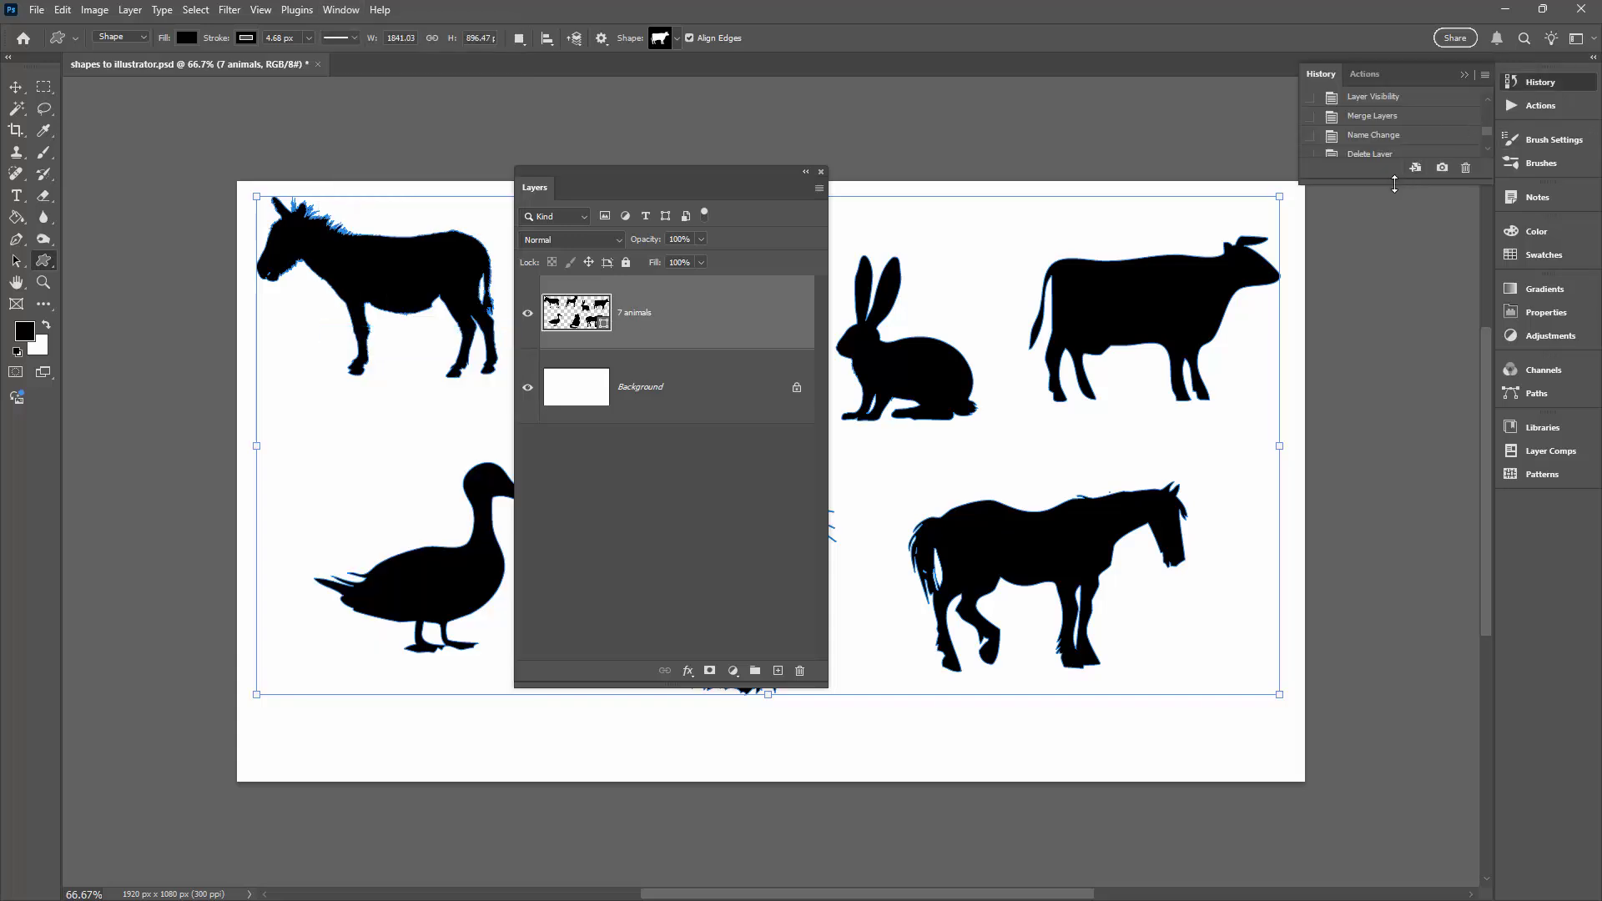
left_click_drag(1394, 183, 1377, 392)
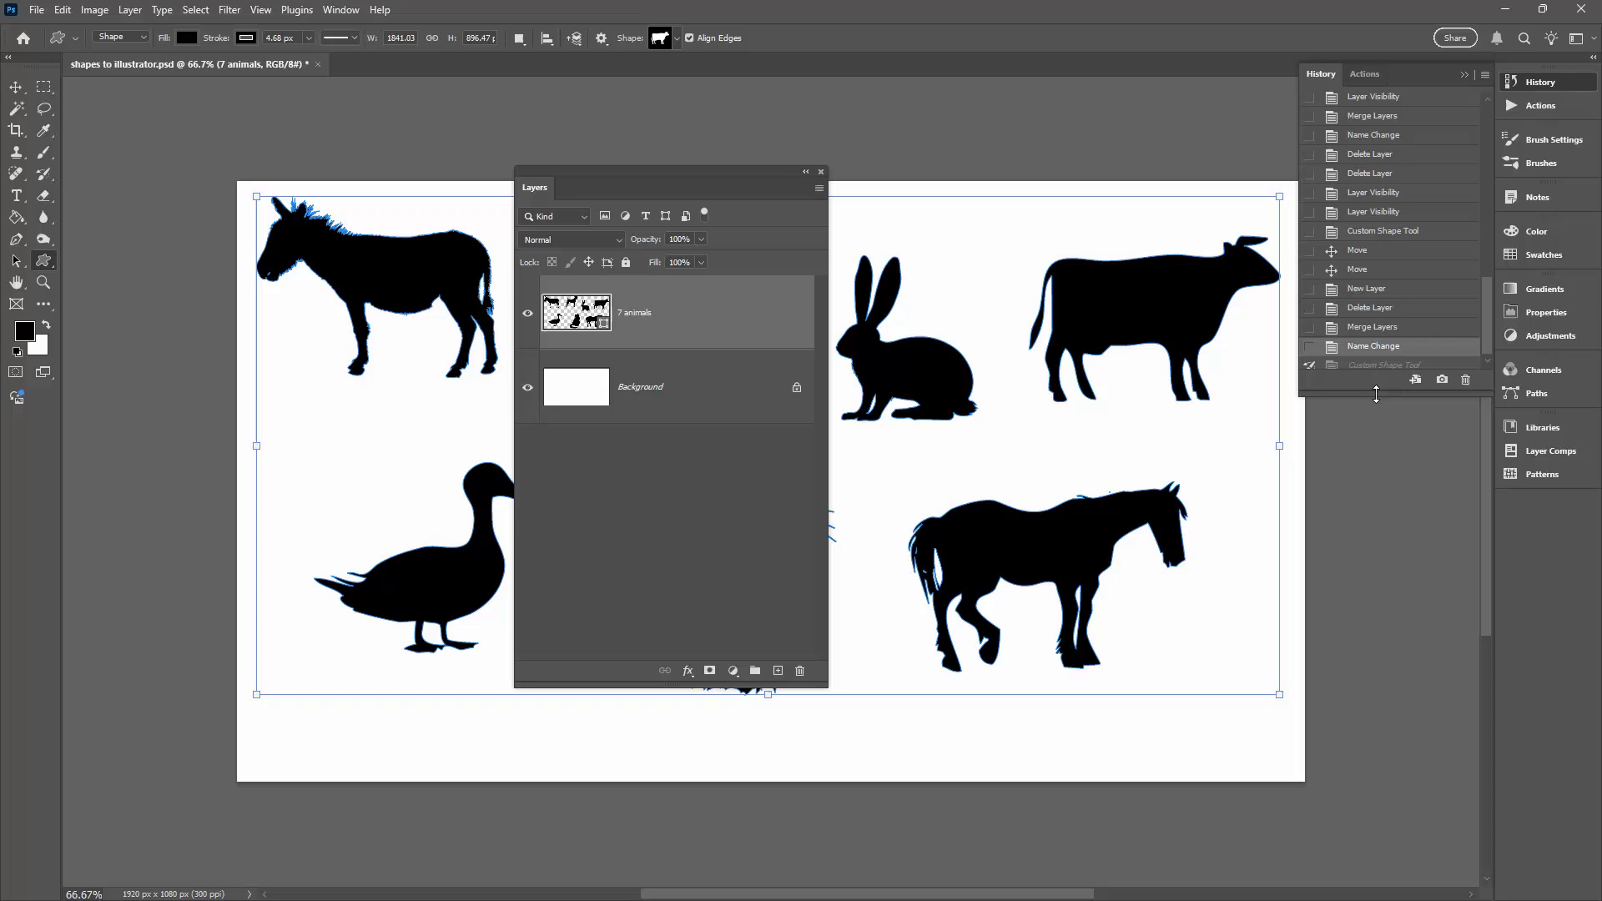
left_click(1358, 275)
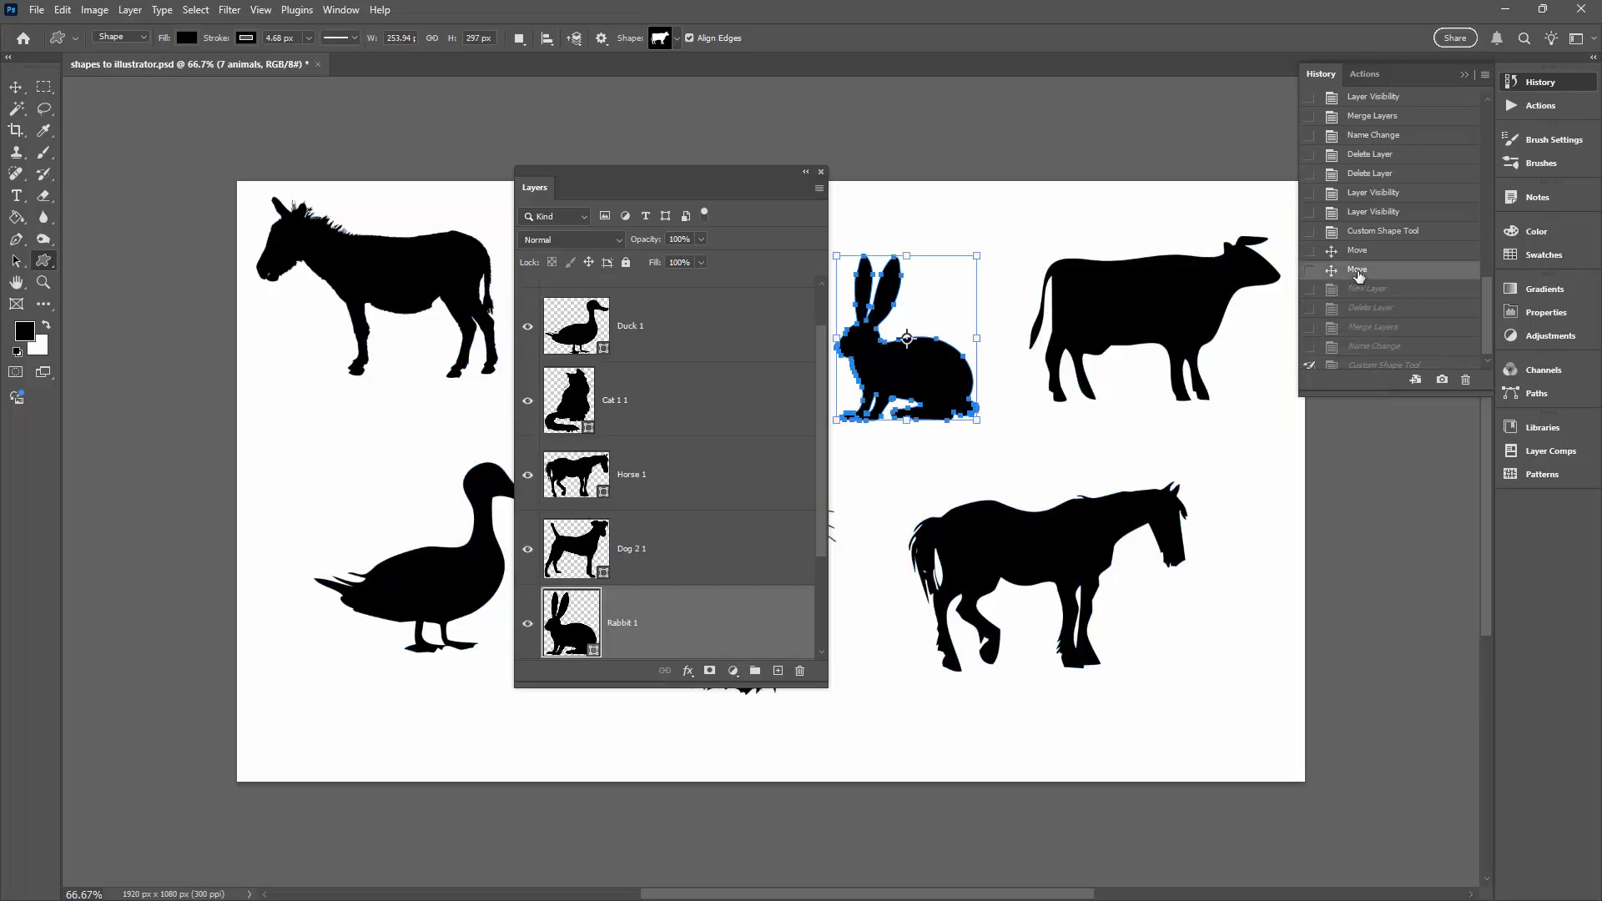
left_click(1416, 79)
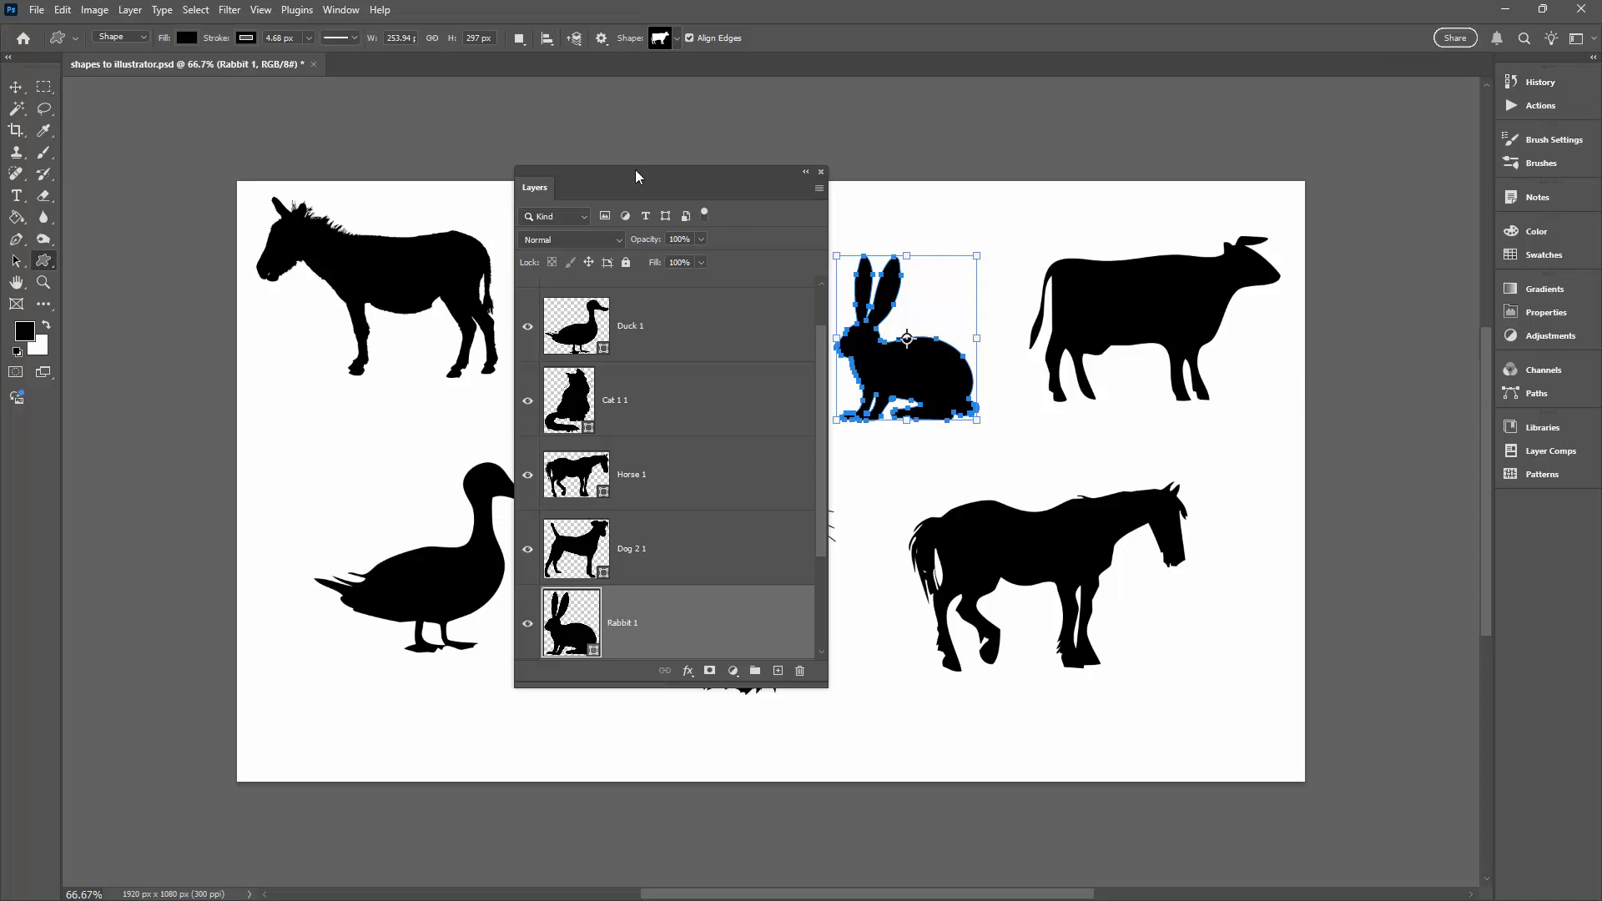
left_click_drag(636, 176, 1187, 301)
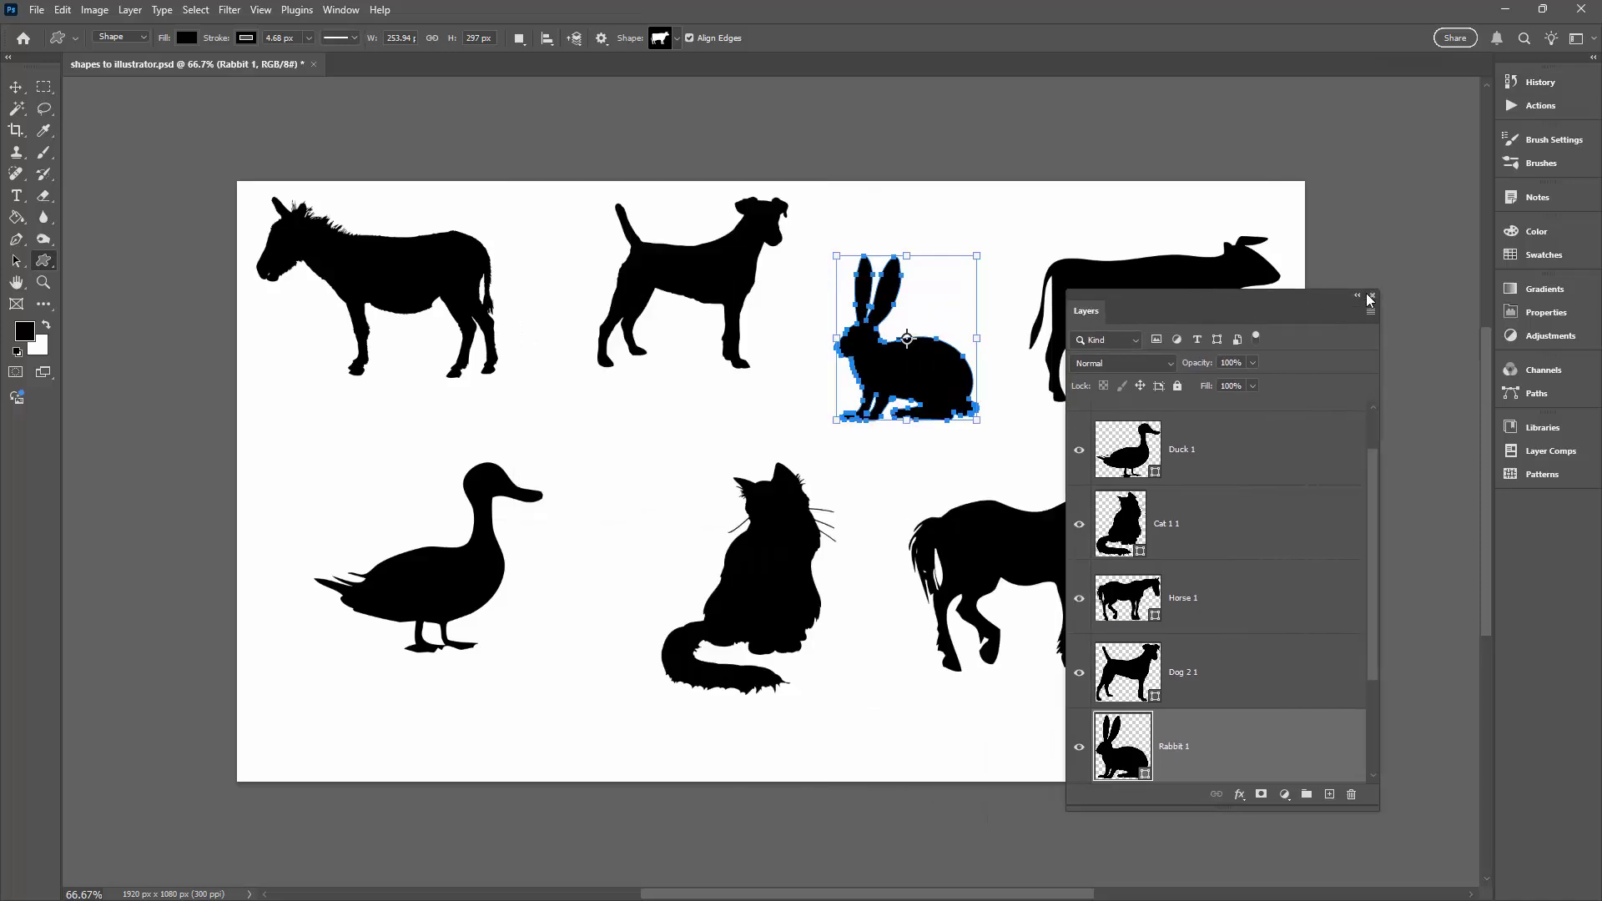
left_click(1370, 297)
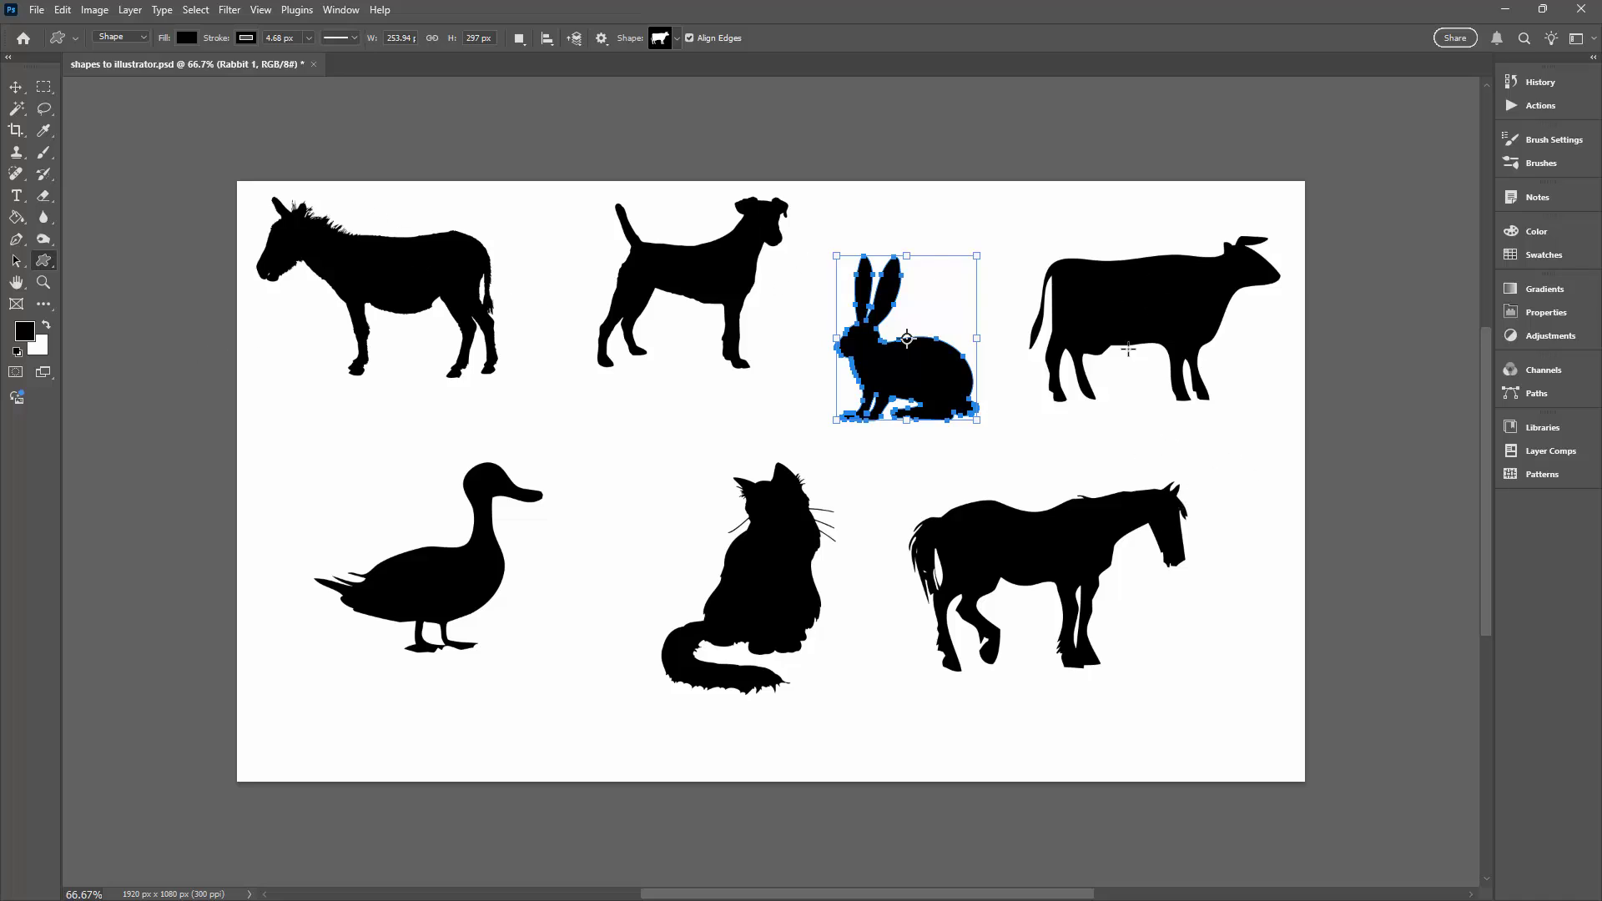
In Illustrator, open the file shapes to illustrator.ai
left_click(1506, 13)
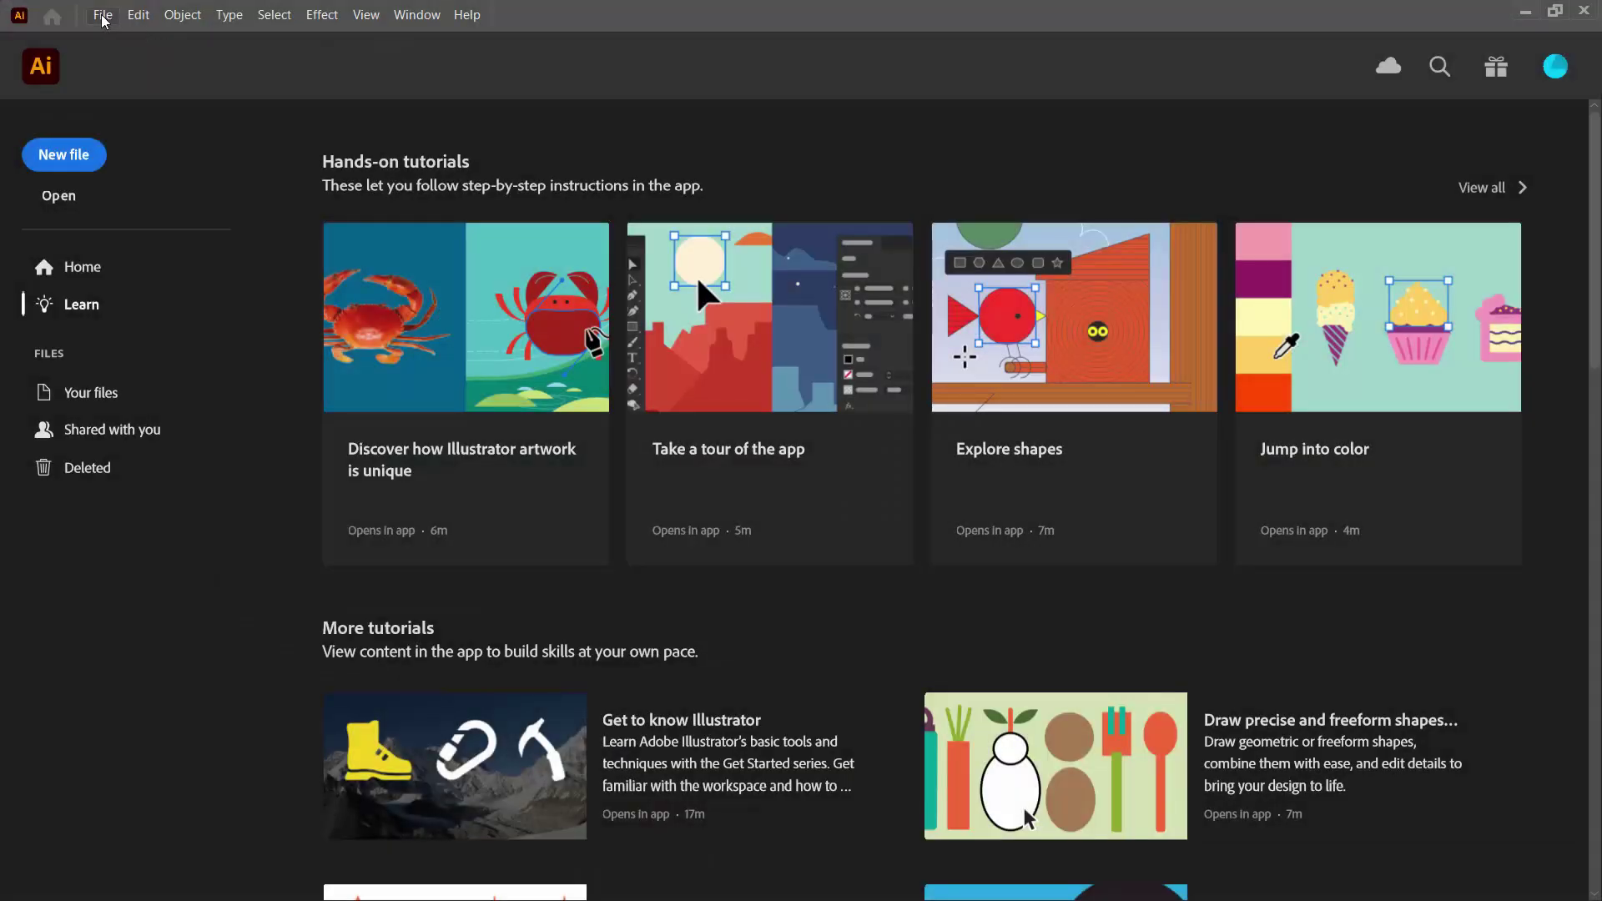
left_click(104, 16)
left_click(125, 73)
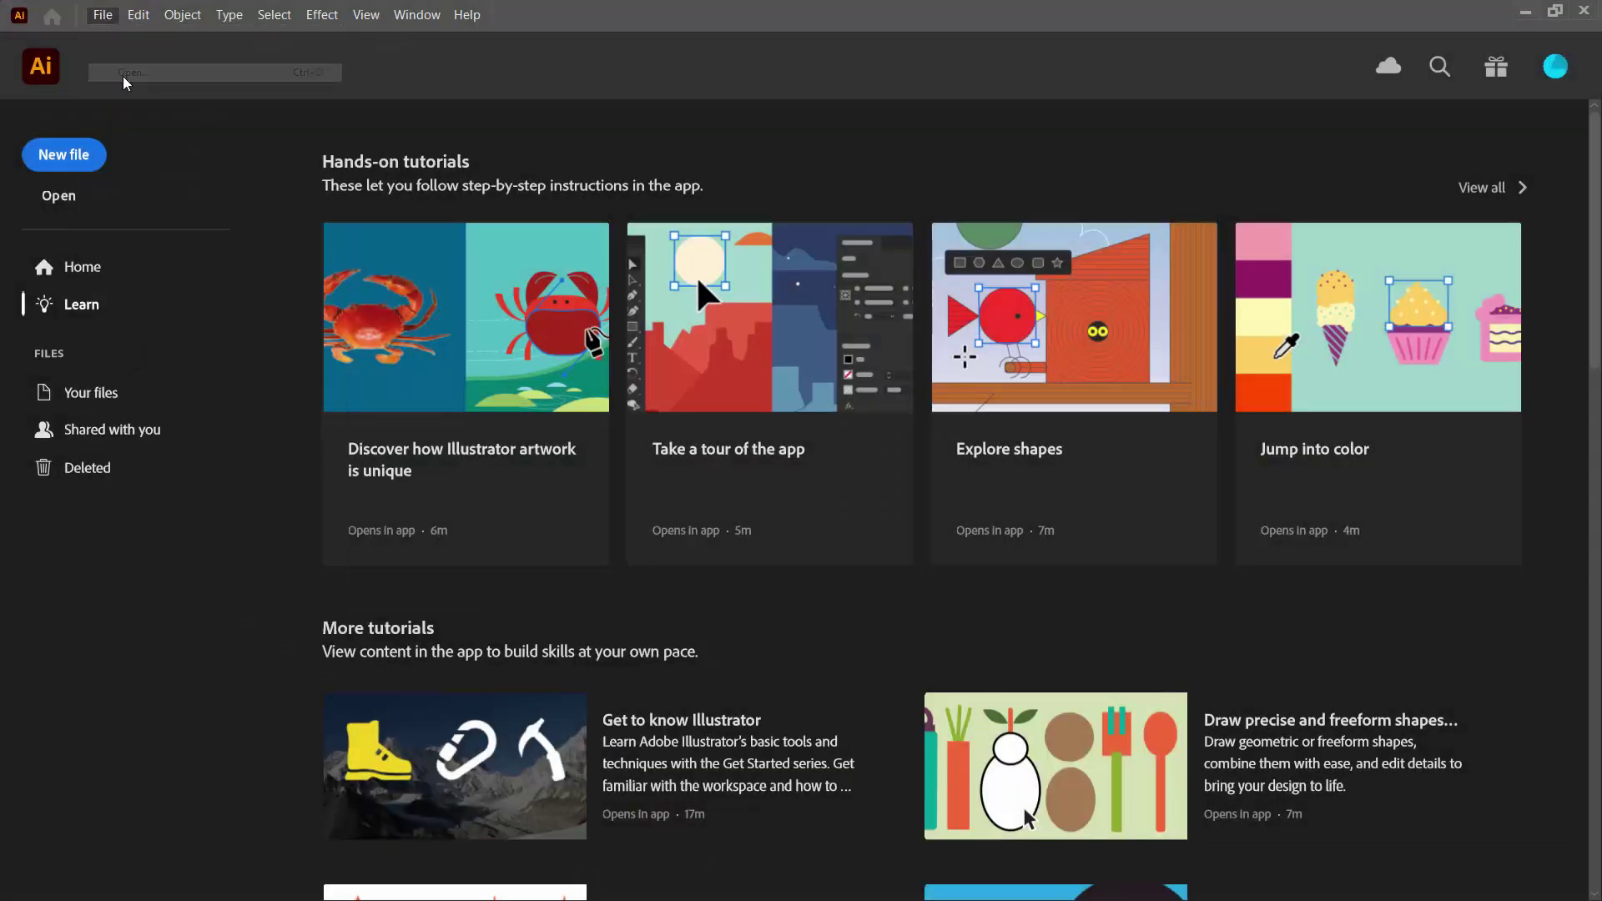
left_click(348, 371)
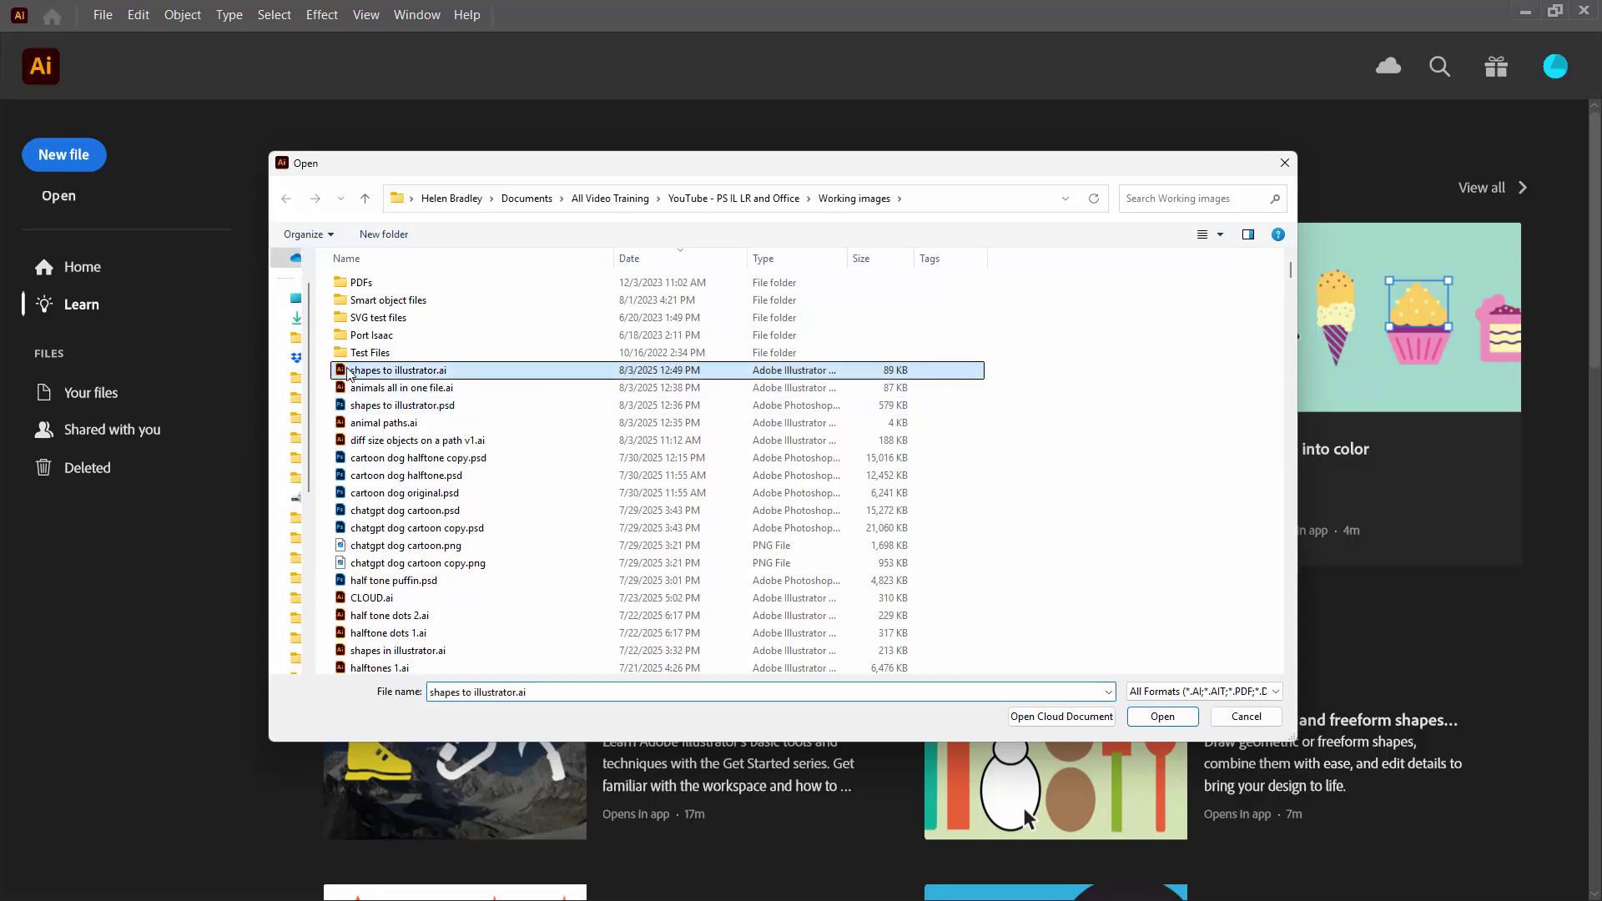
left_click(1163, 718)
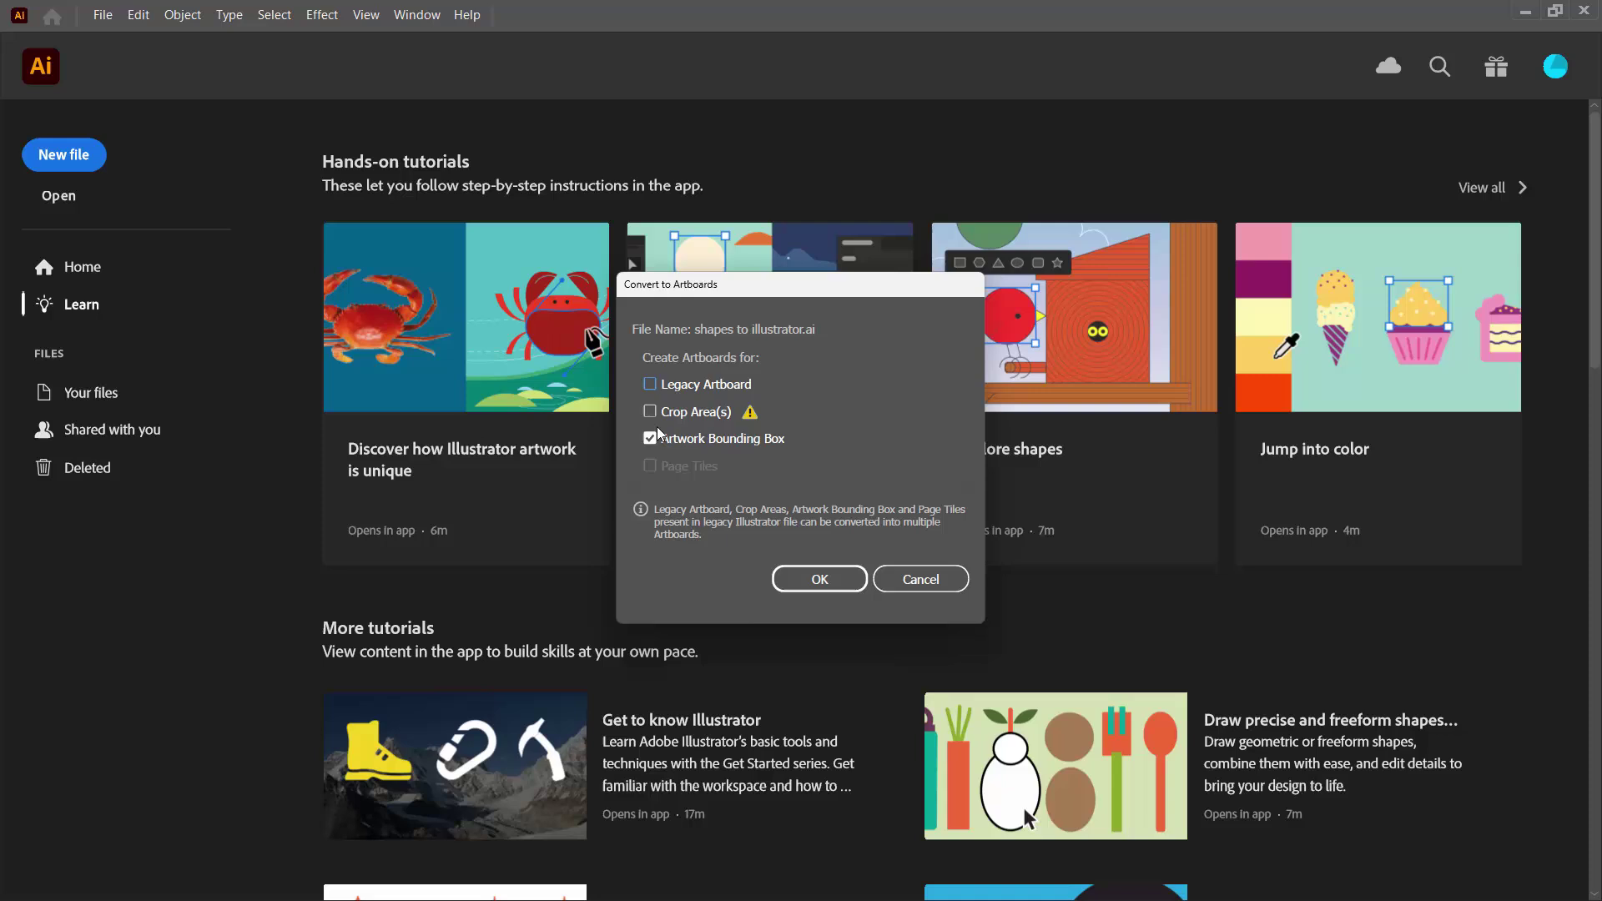
Convert it using Legacy Artboard only, with Artwork Bounding Box unticked
left_click(650, 384)
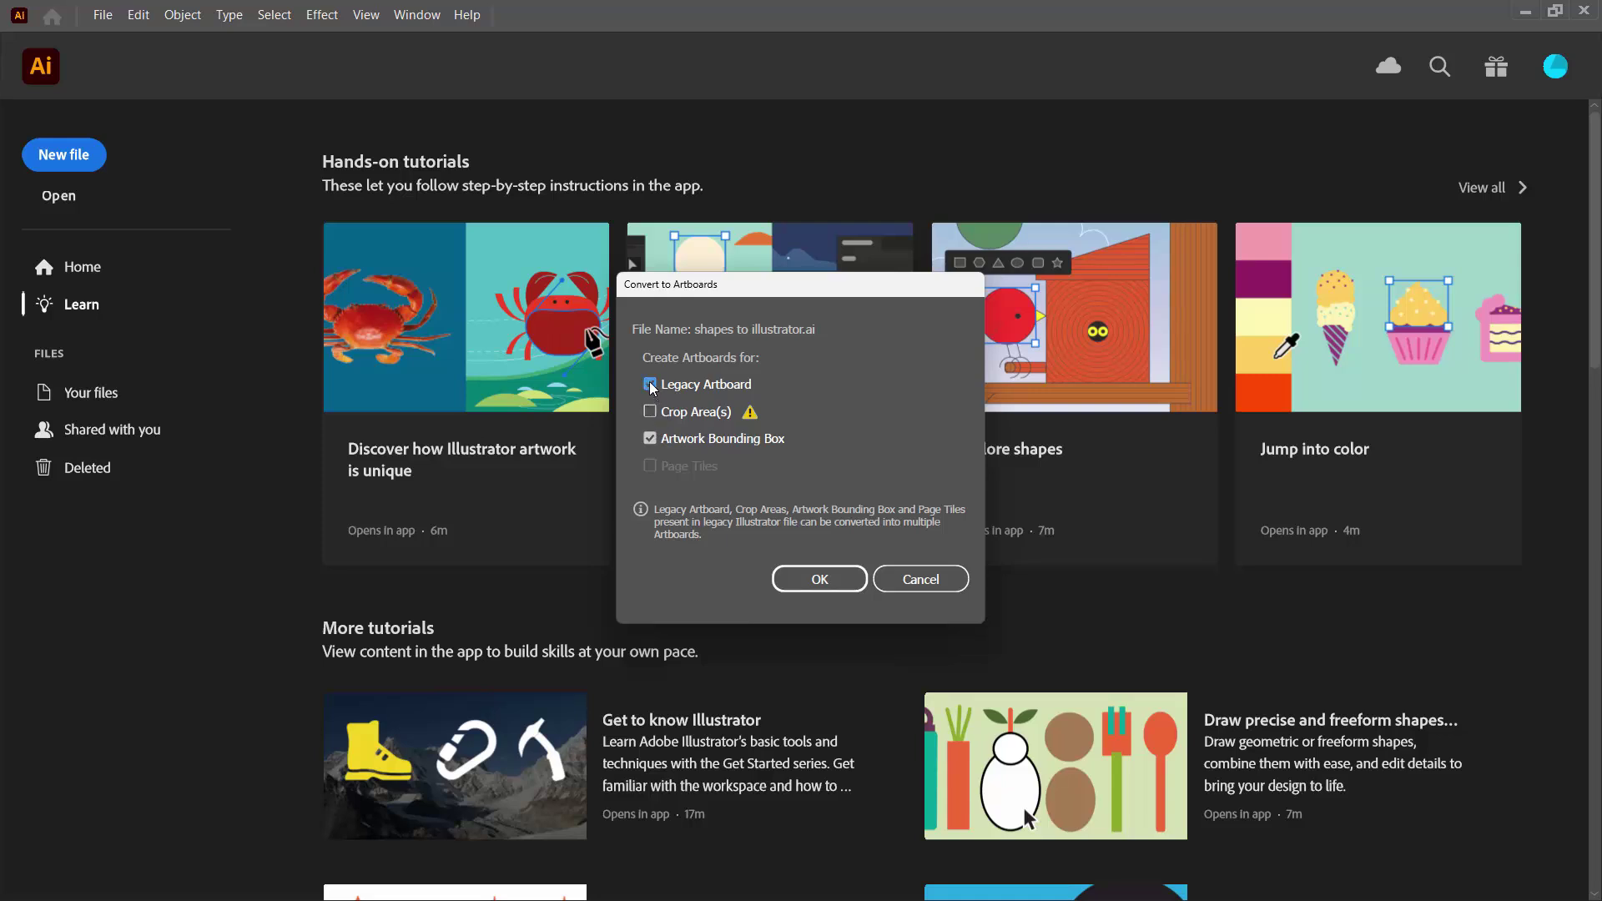
left_click(651, 438)
left_click(813, 583)
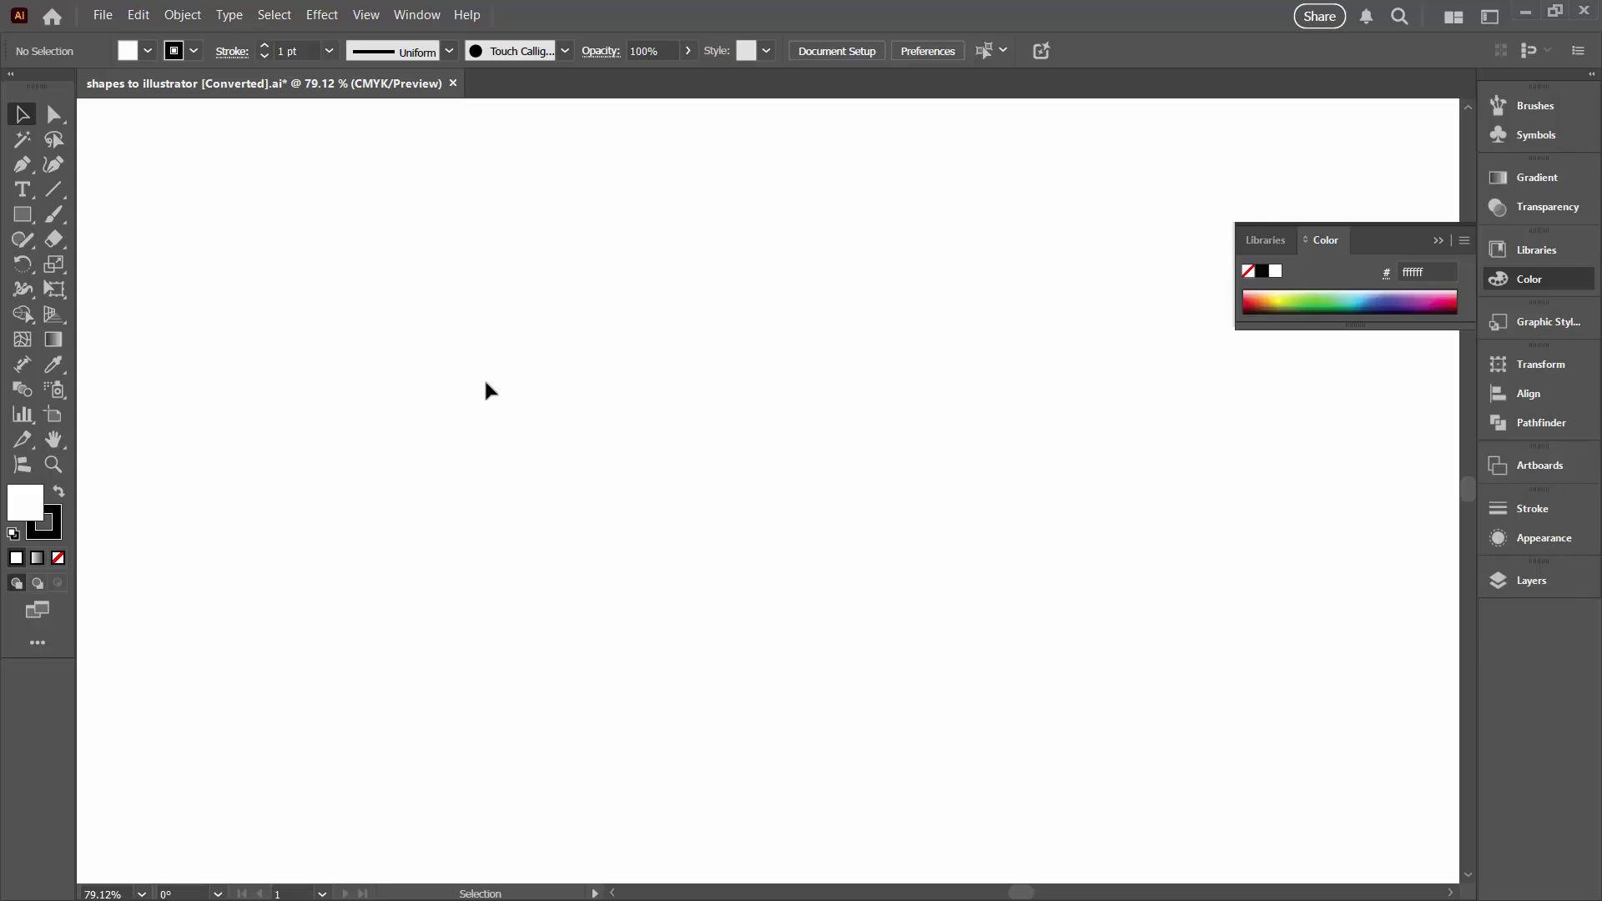
Close the Color panel and widen the Layers panel with Layer 1 expanded
left_click(1437, 240)
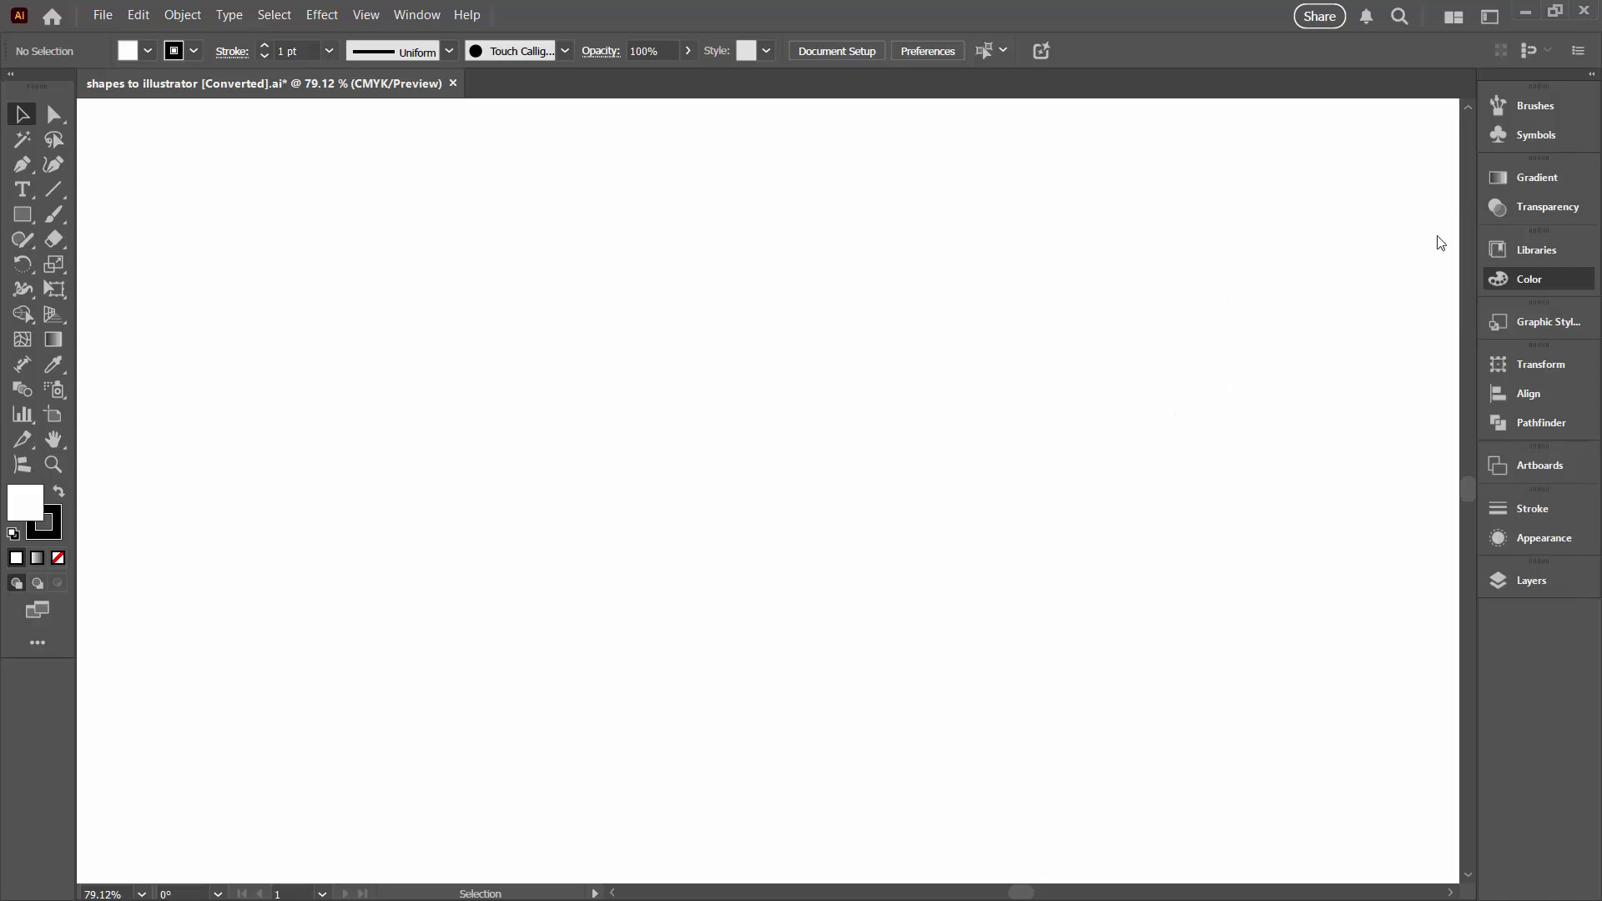
left_click(1519, 582)
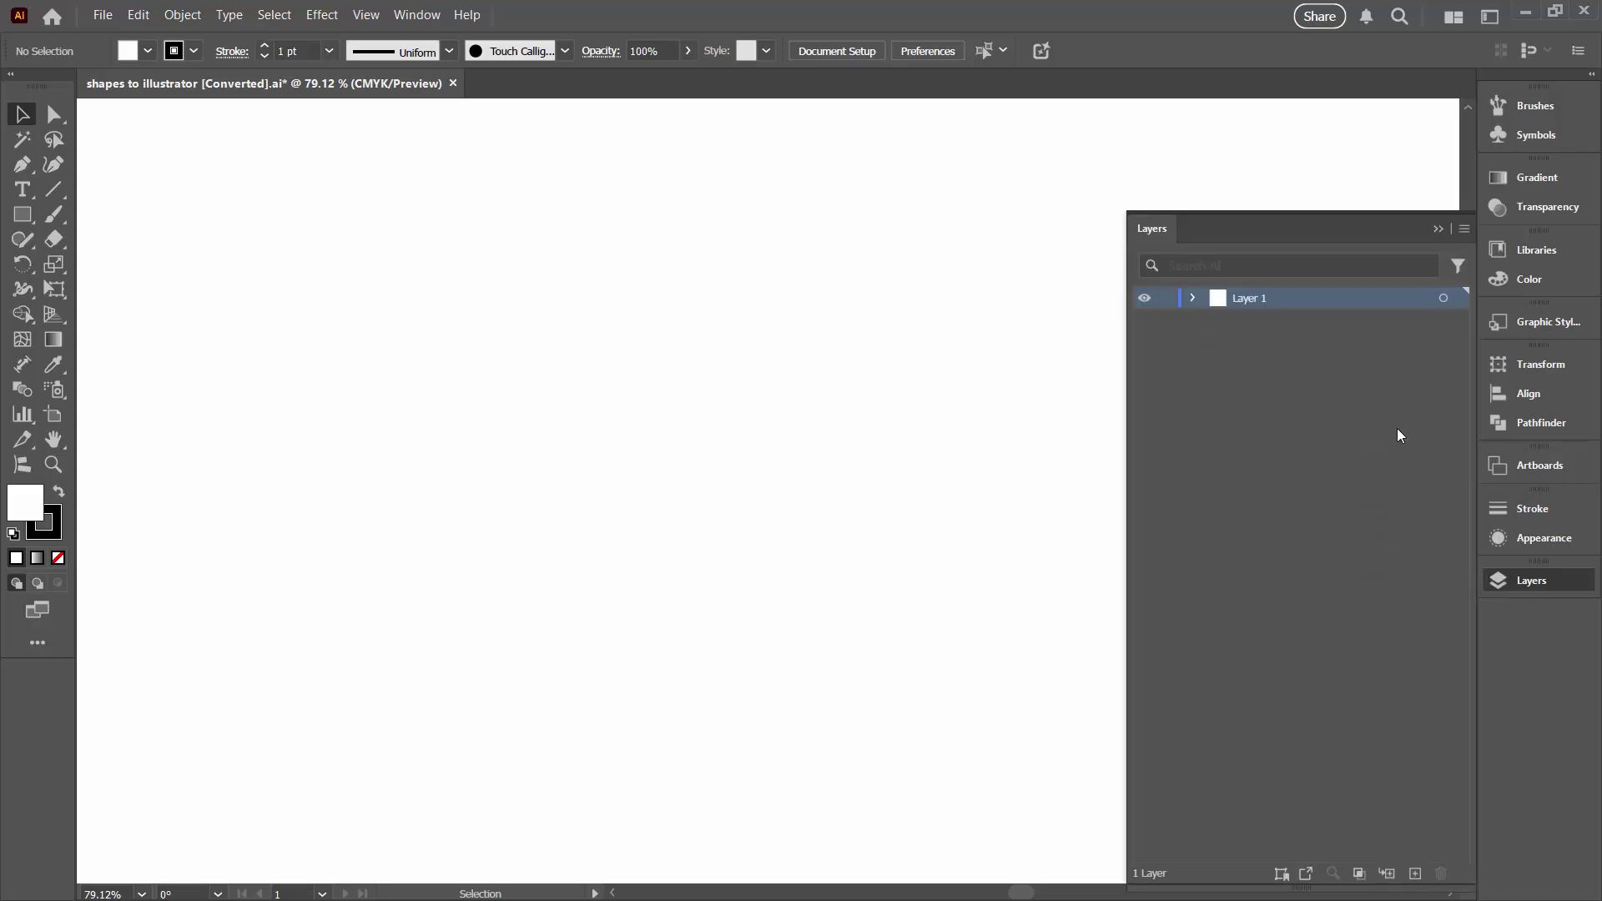
left_click(1193, 299)
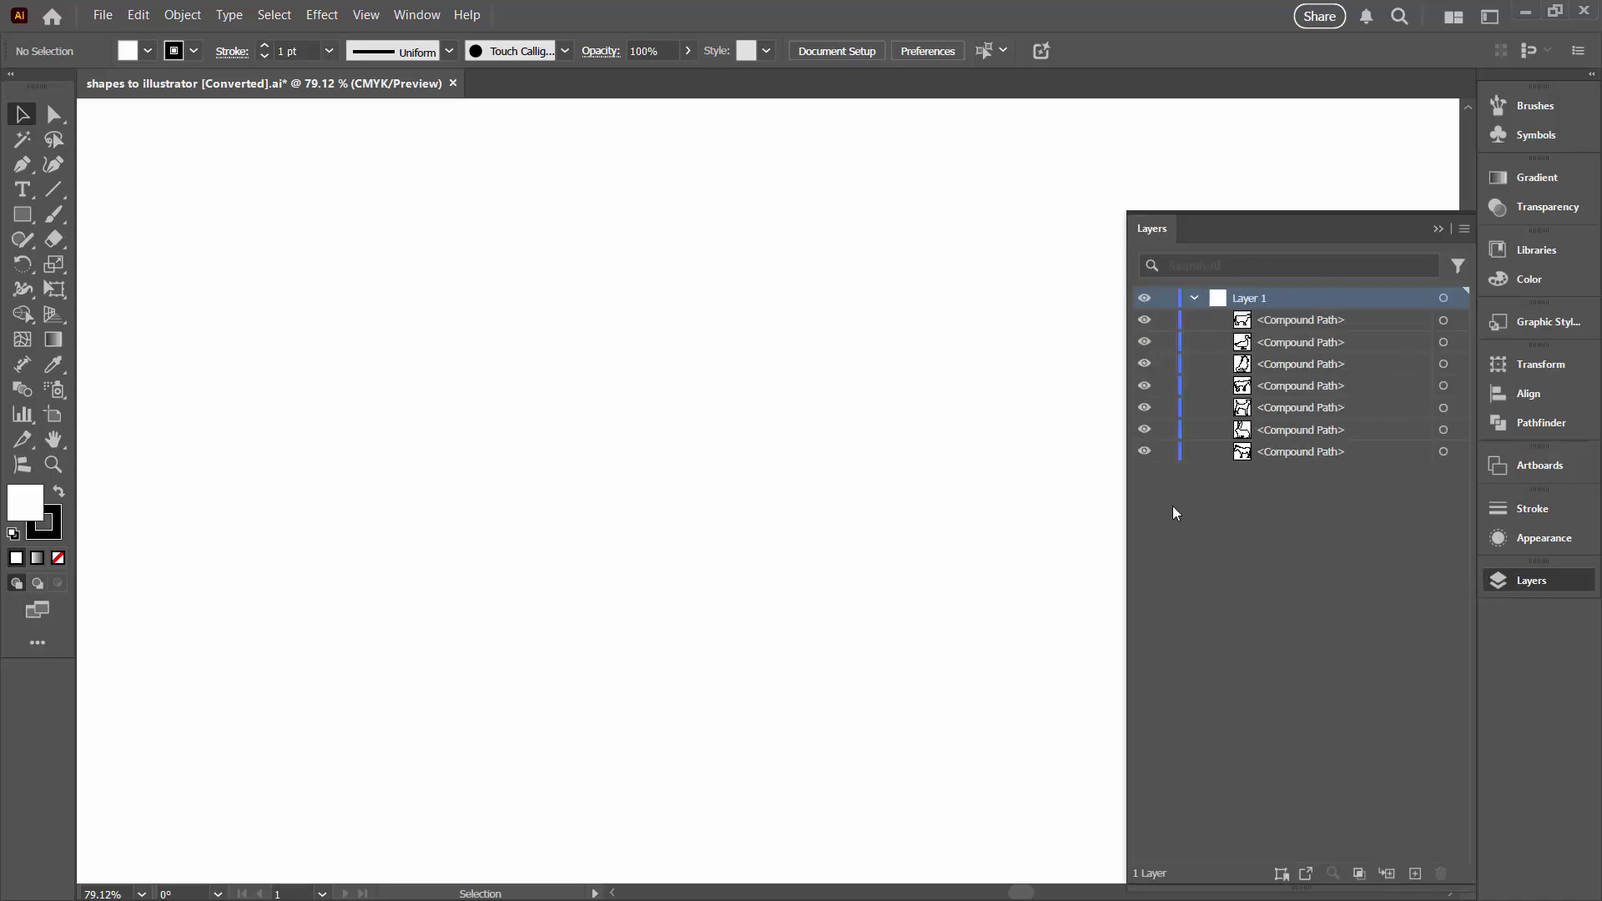
left_click_drag(1133, 533, 1029, 526)
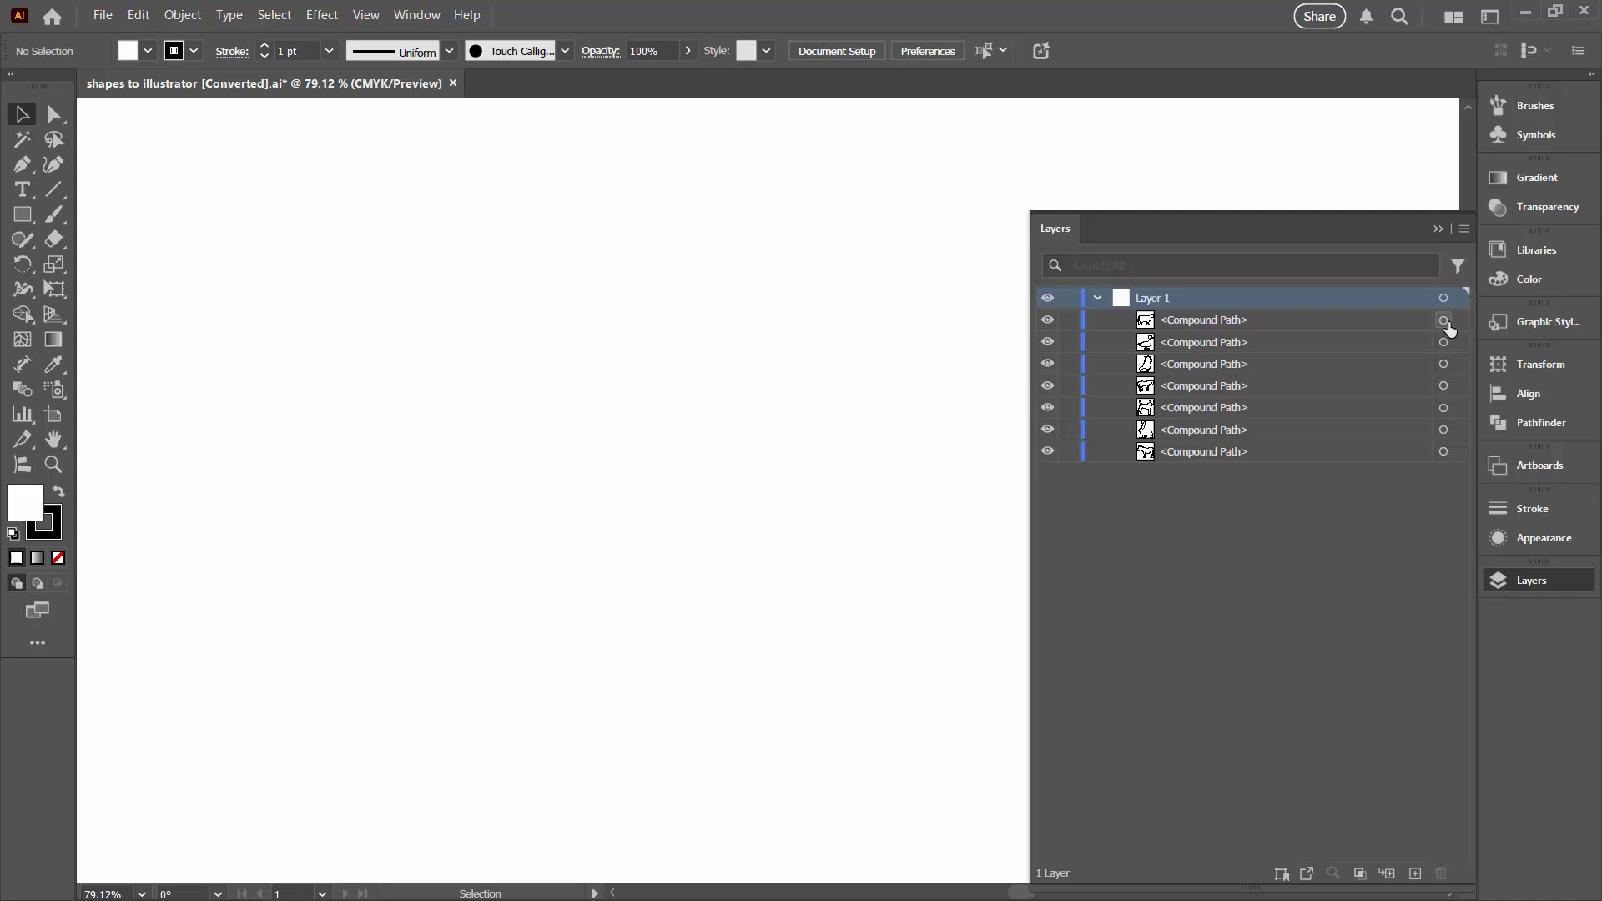
Select the cow, duck, cat, horse, dog, rabbit and donkey compound paths together
left_click(1443, 320)
left_click(1443, 342, "shift")
left_click(1443, 364, "shift")
left_click(1443, 385, "shift")
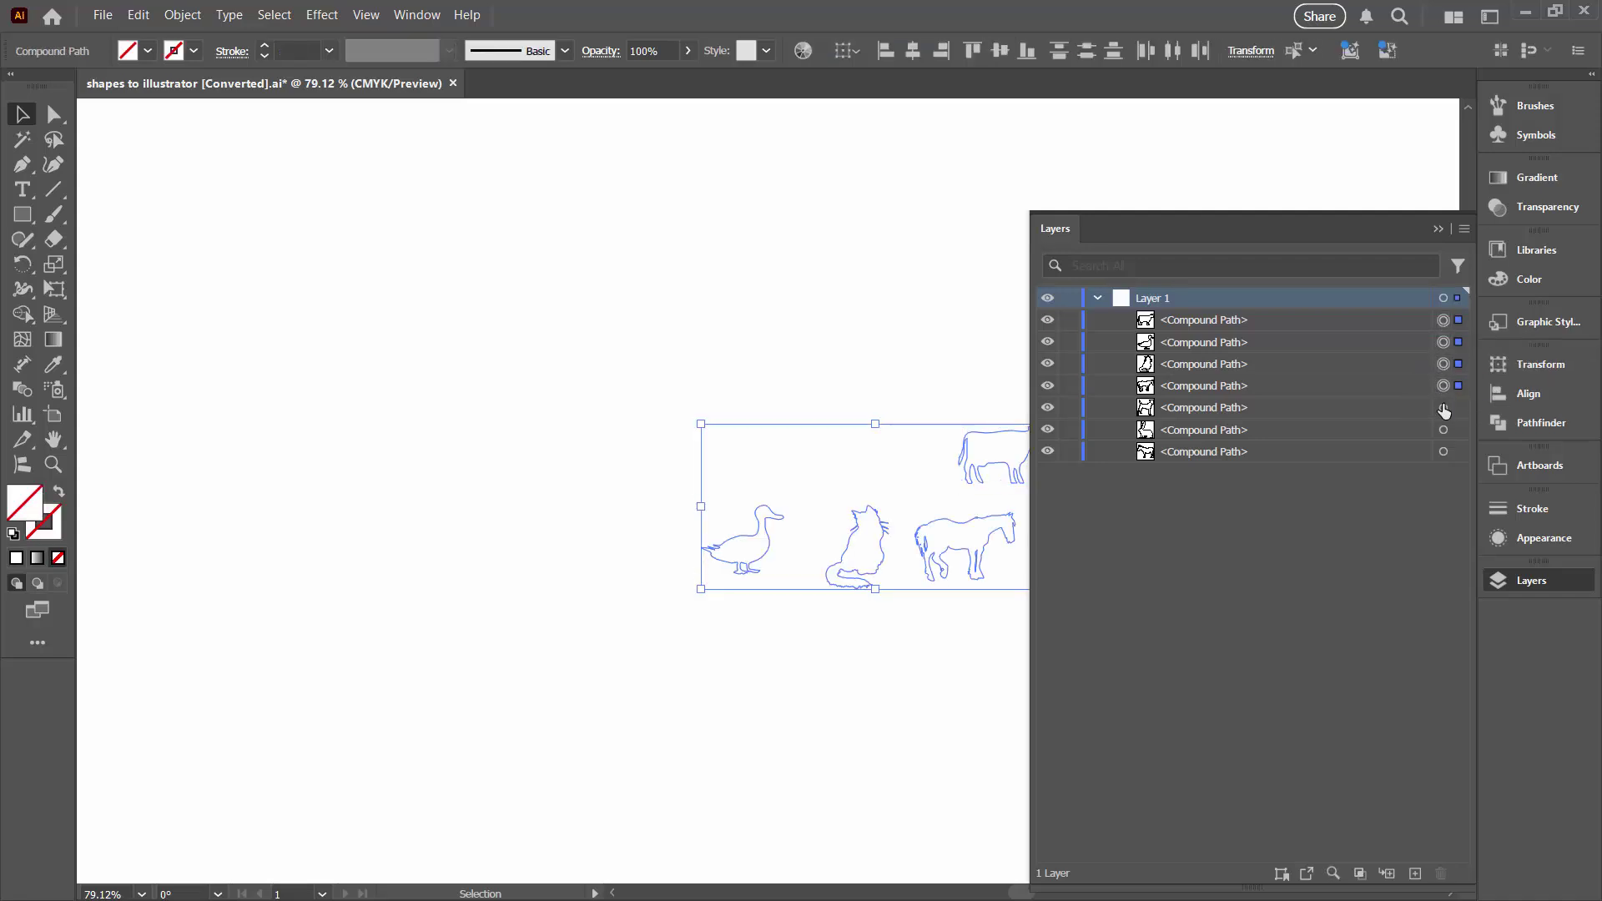
left_click(1443, 407, "shift")
left_click(1443, 430, "shift")
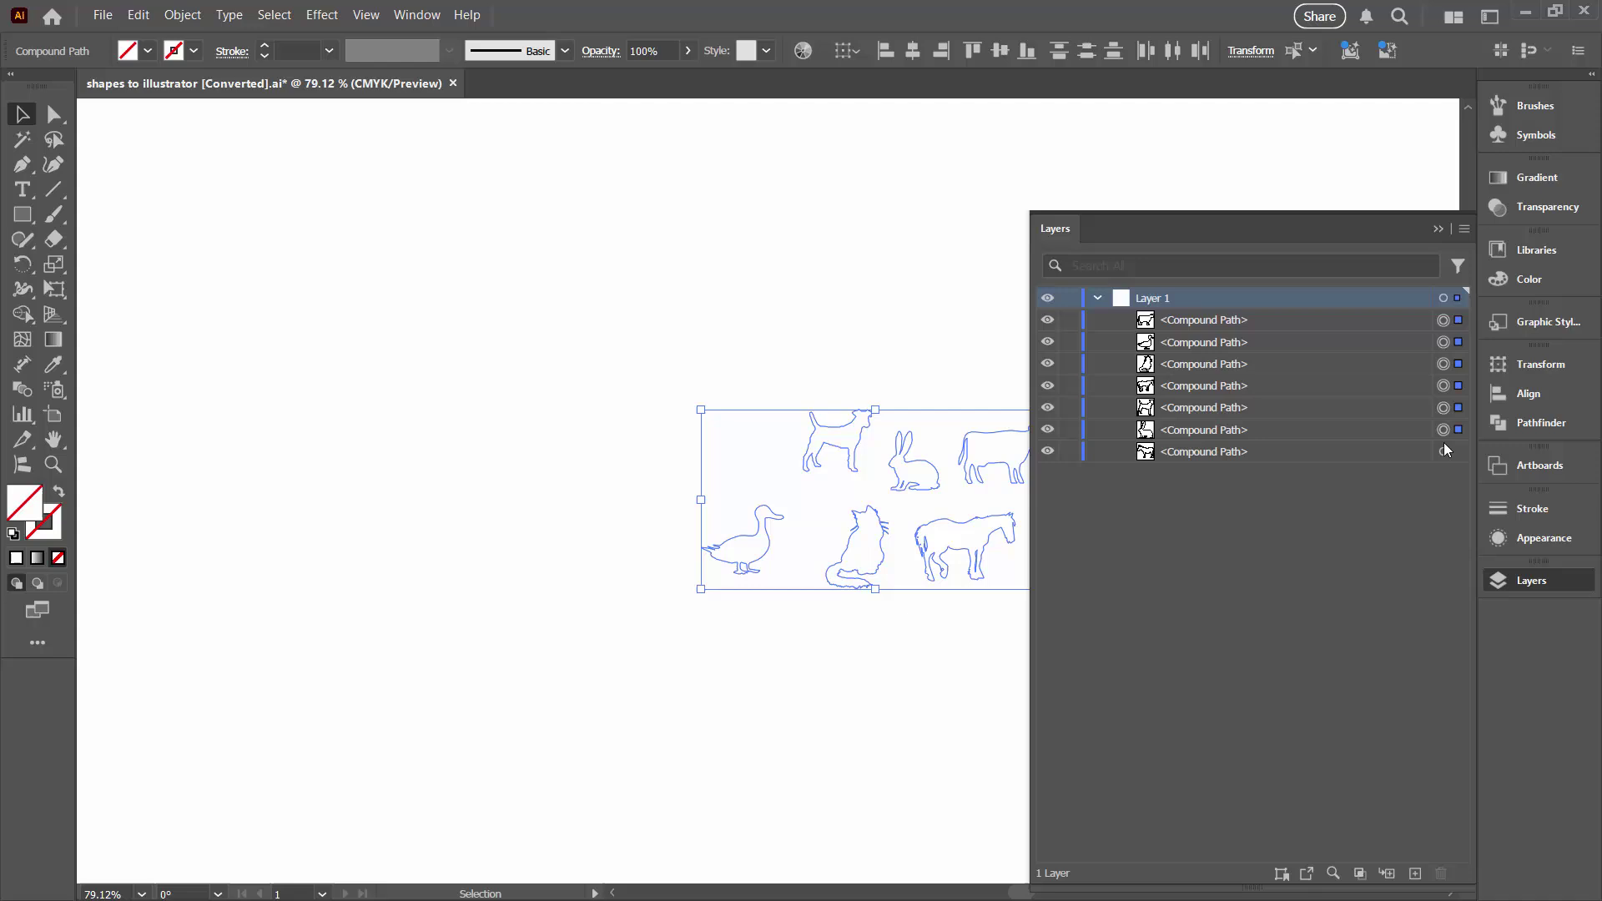
left_click(1444, 452, "shift")
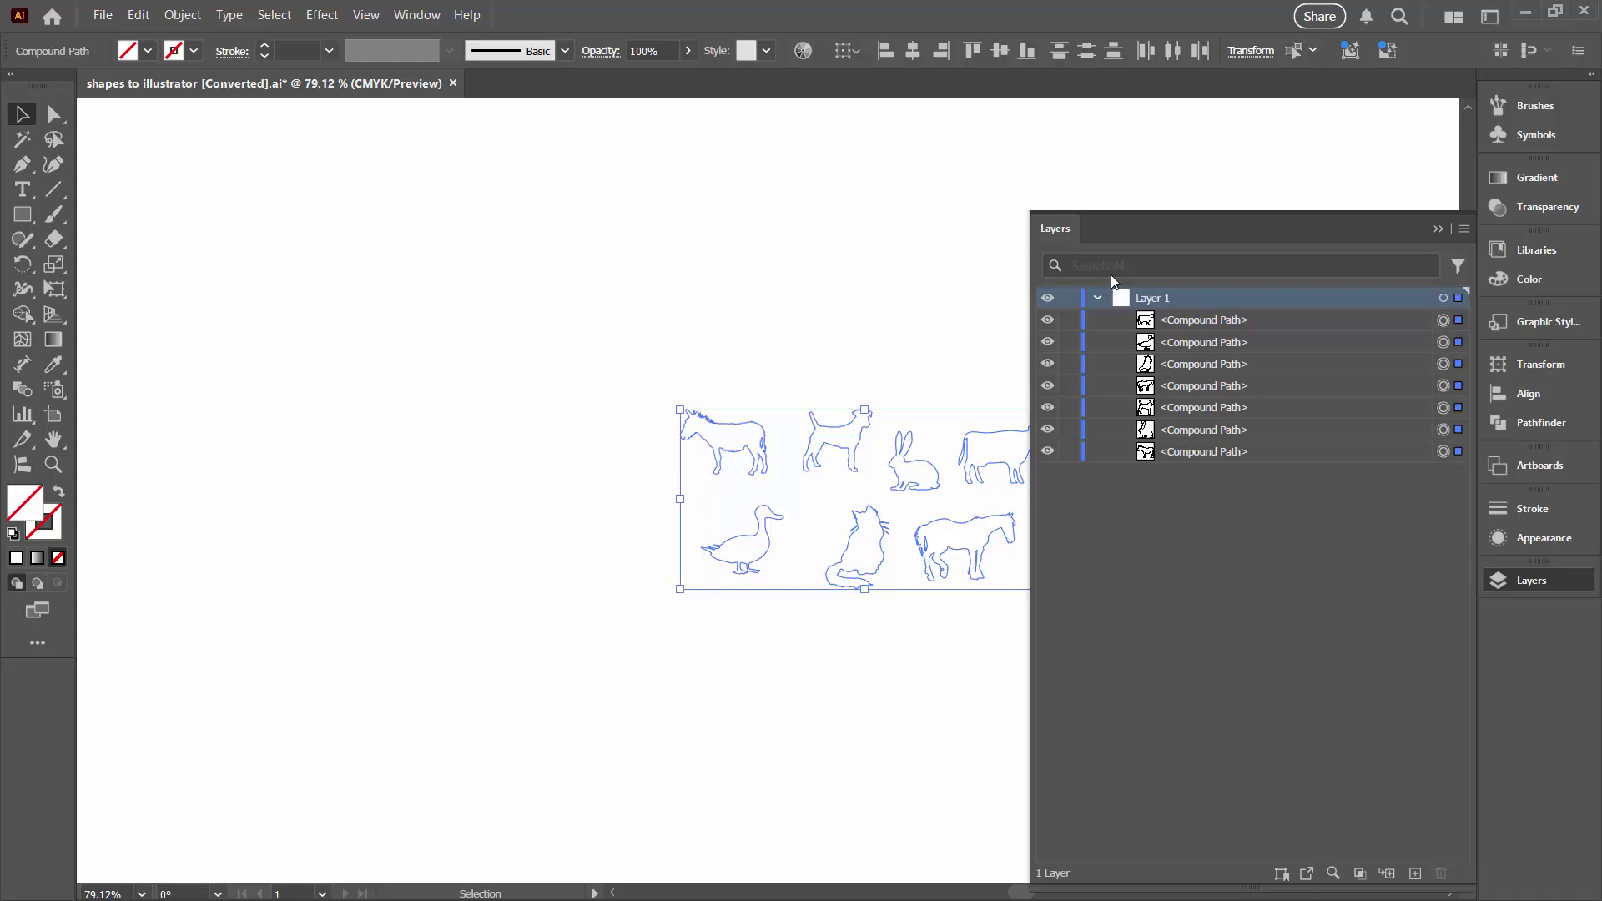
left_click(1435, 230)
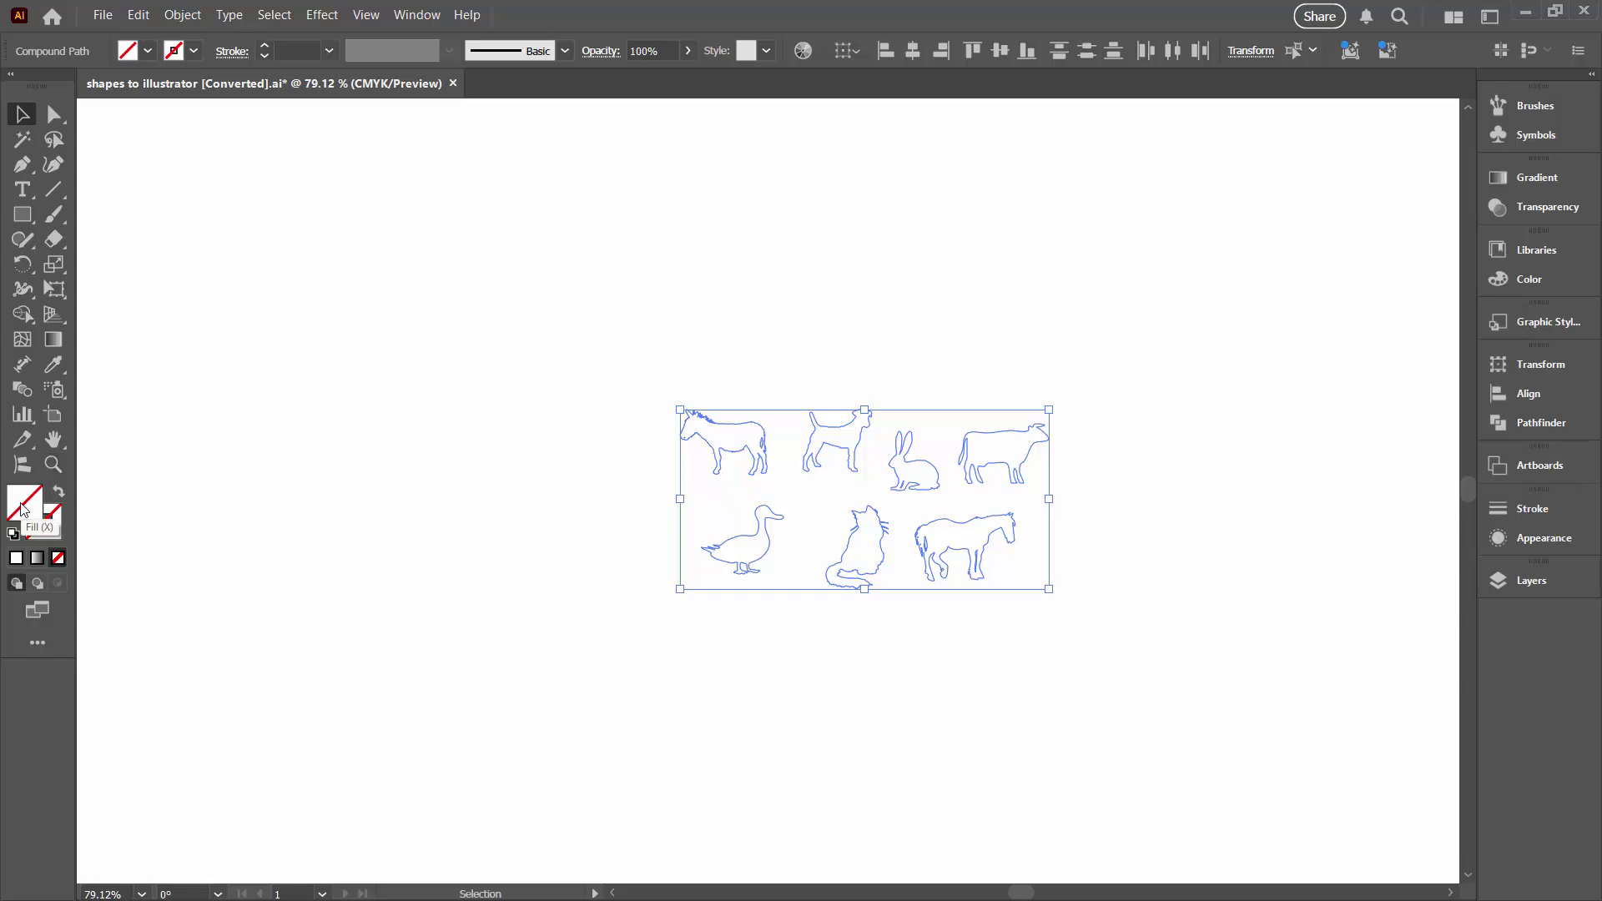
Fill the selected silhouettes with teal #1285a0
double_click(23, 508)
left_click_drag(368, 400, 418, 476)
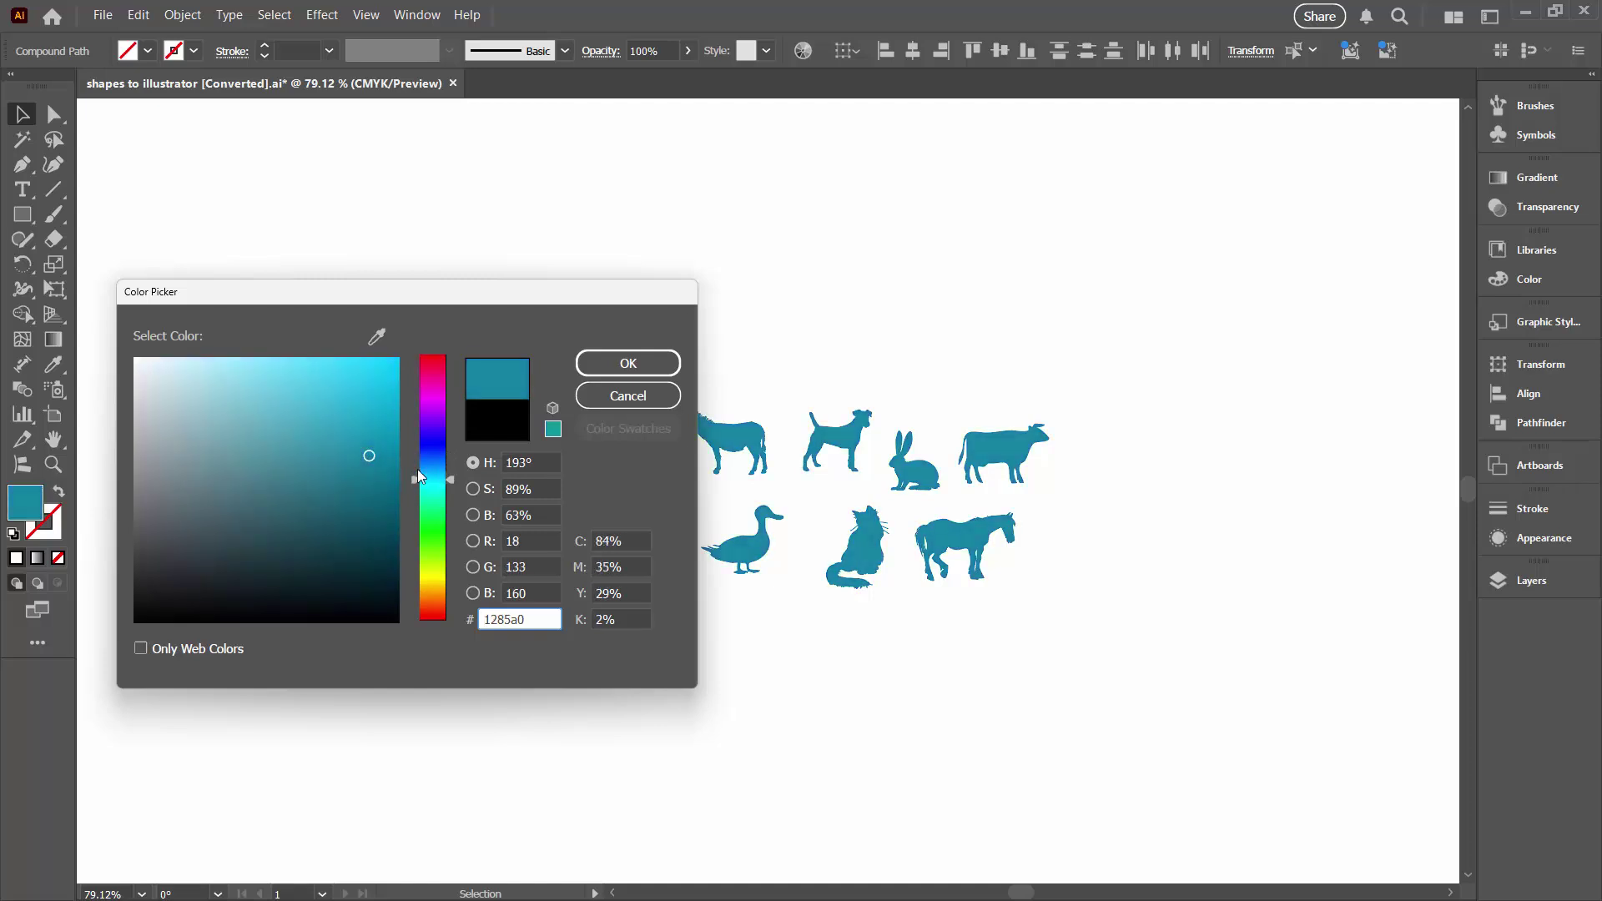
left_click(580, 366)
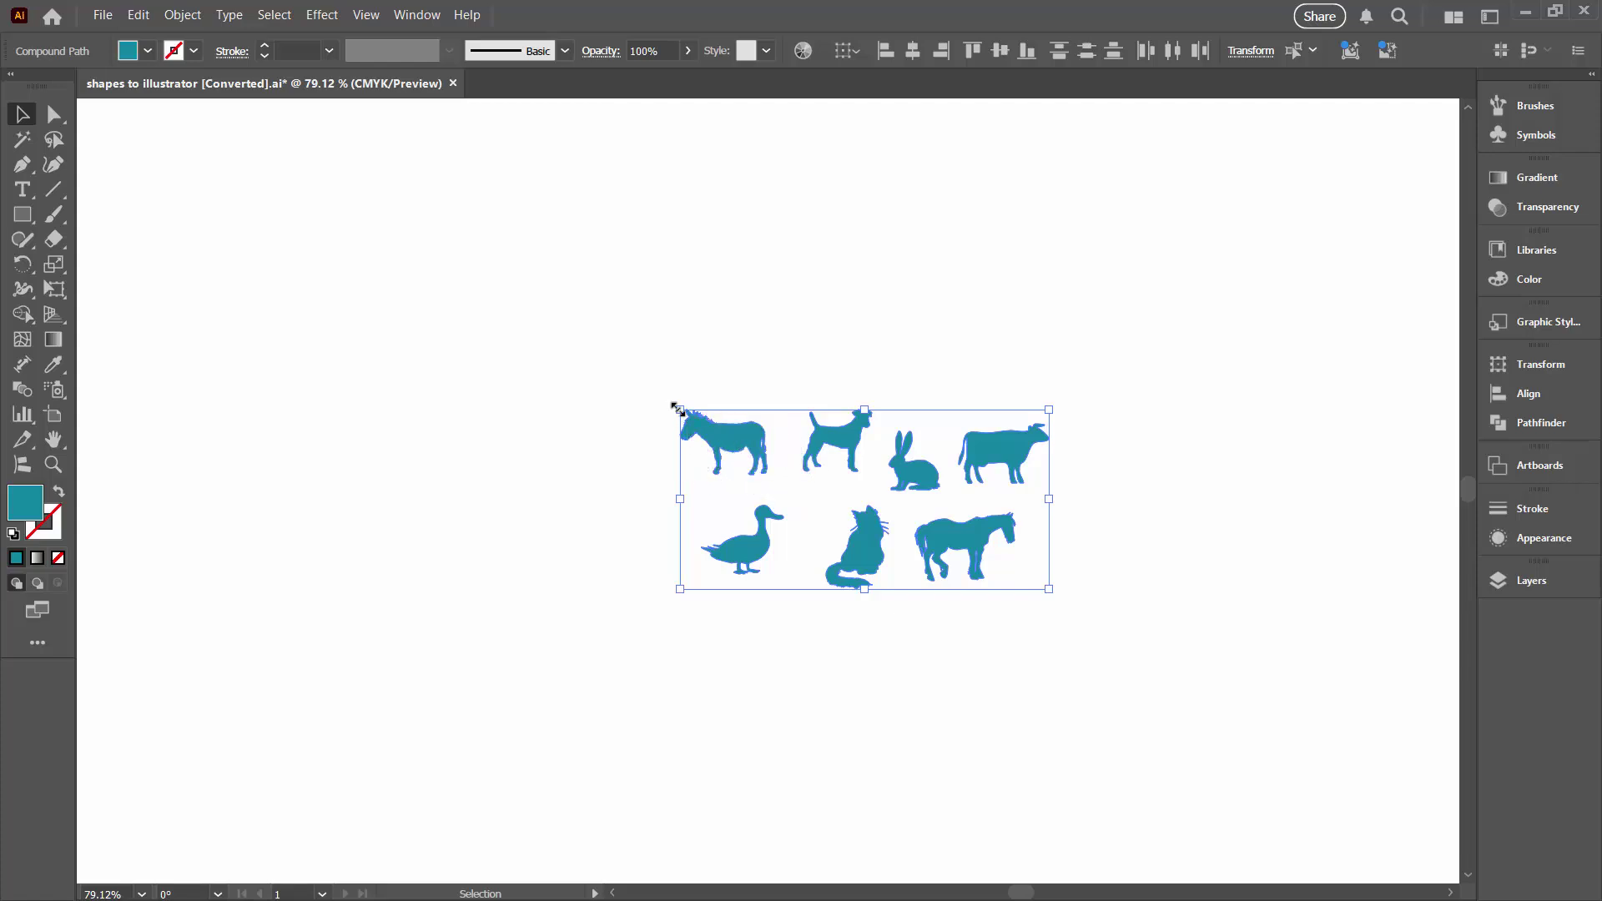
Scale the animal group outward to span most of the artboard, then deselect
left_click_drag(678, 409, 155, 153)
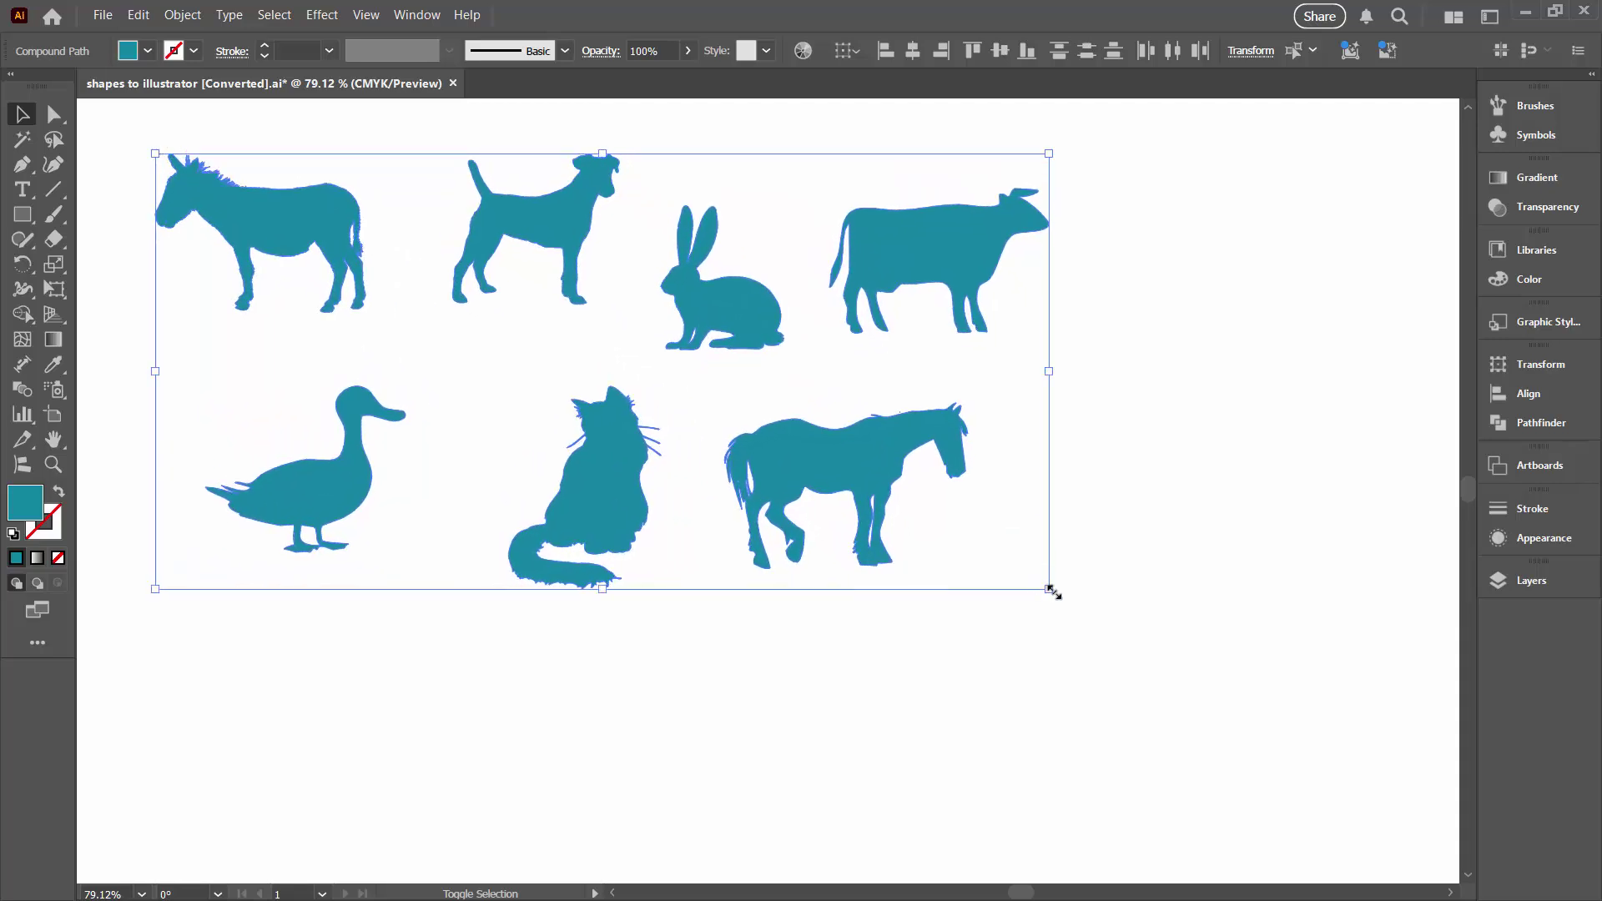
left_click_drag(1049, 589, 1237, 683)
left_click(1085, 742)
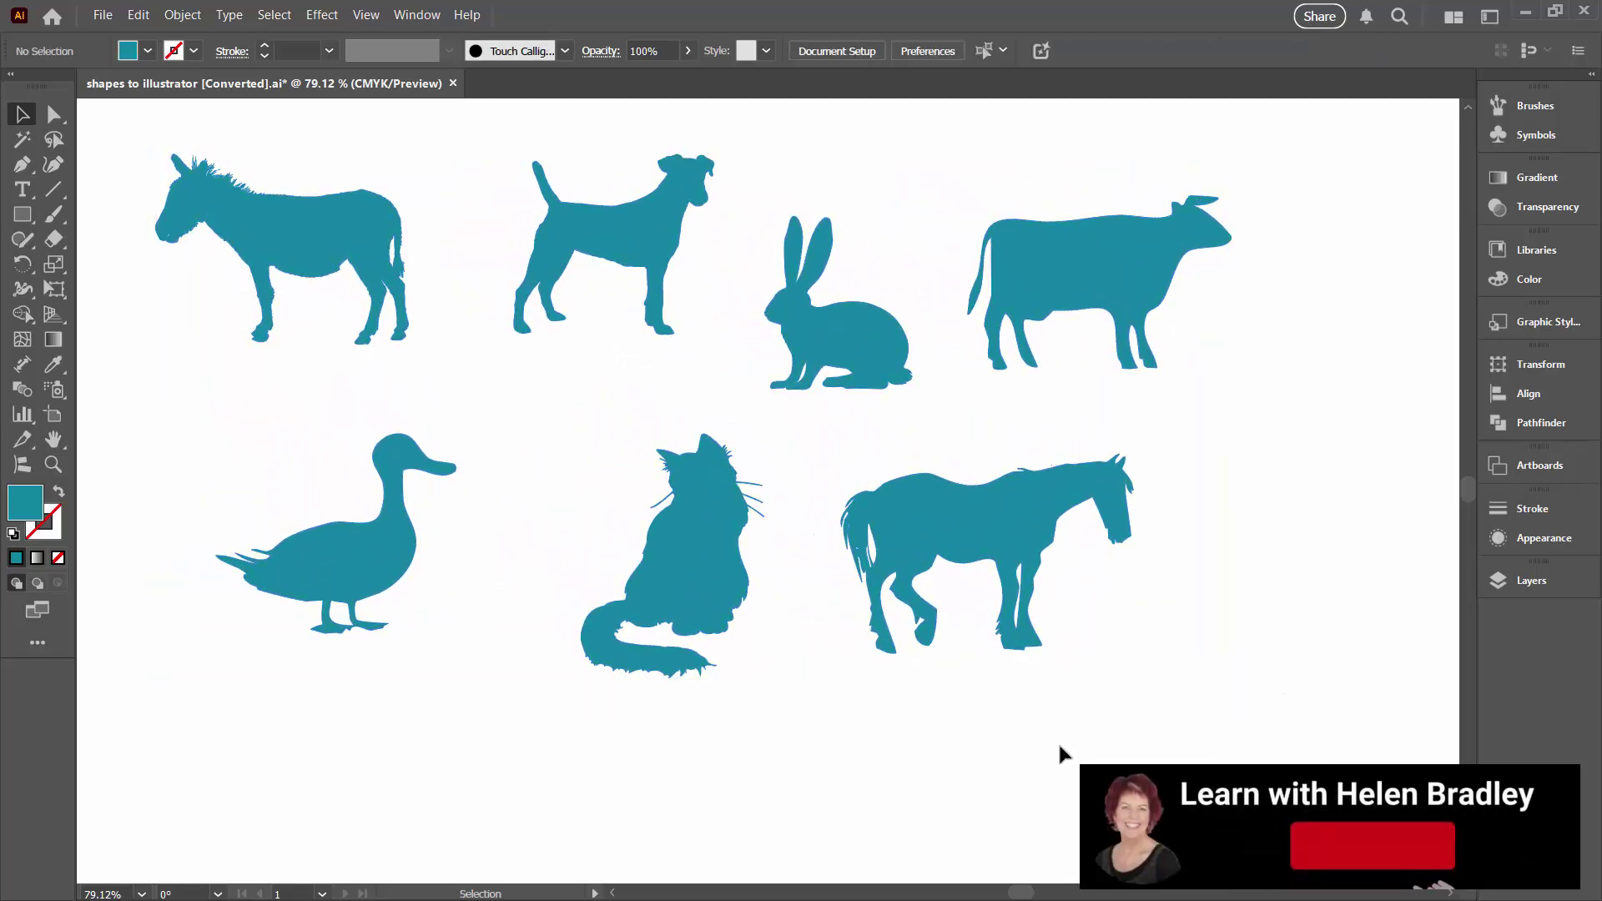
key("F7")
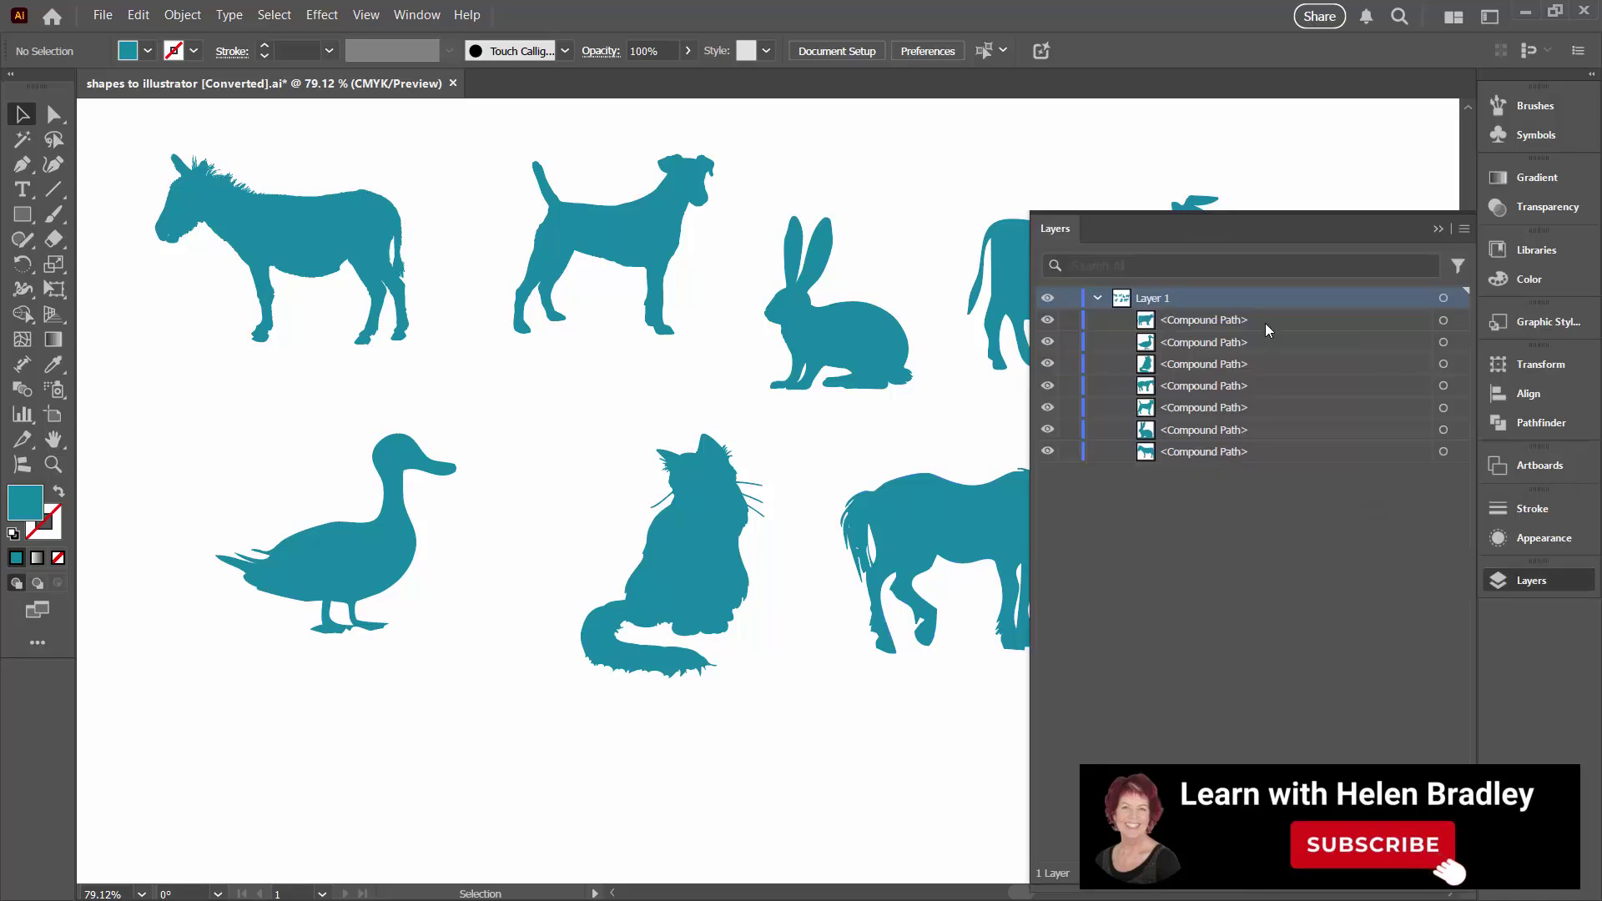
left_click(1437, 229)
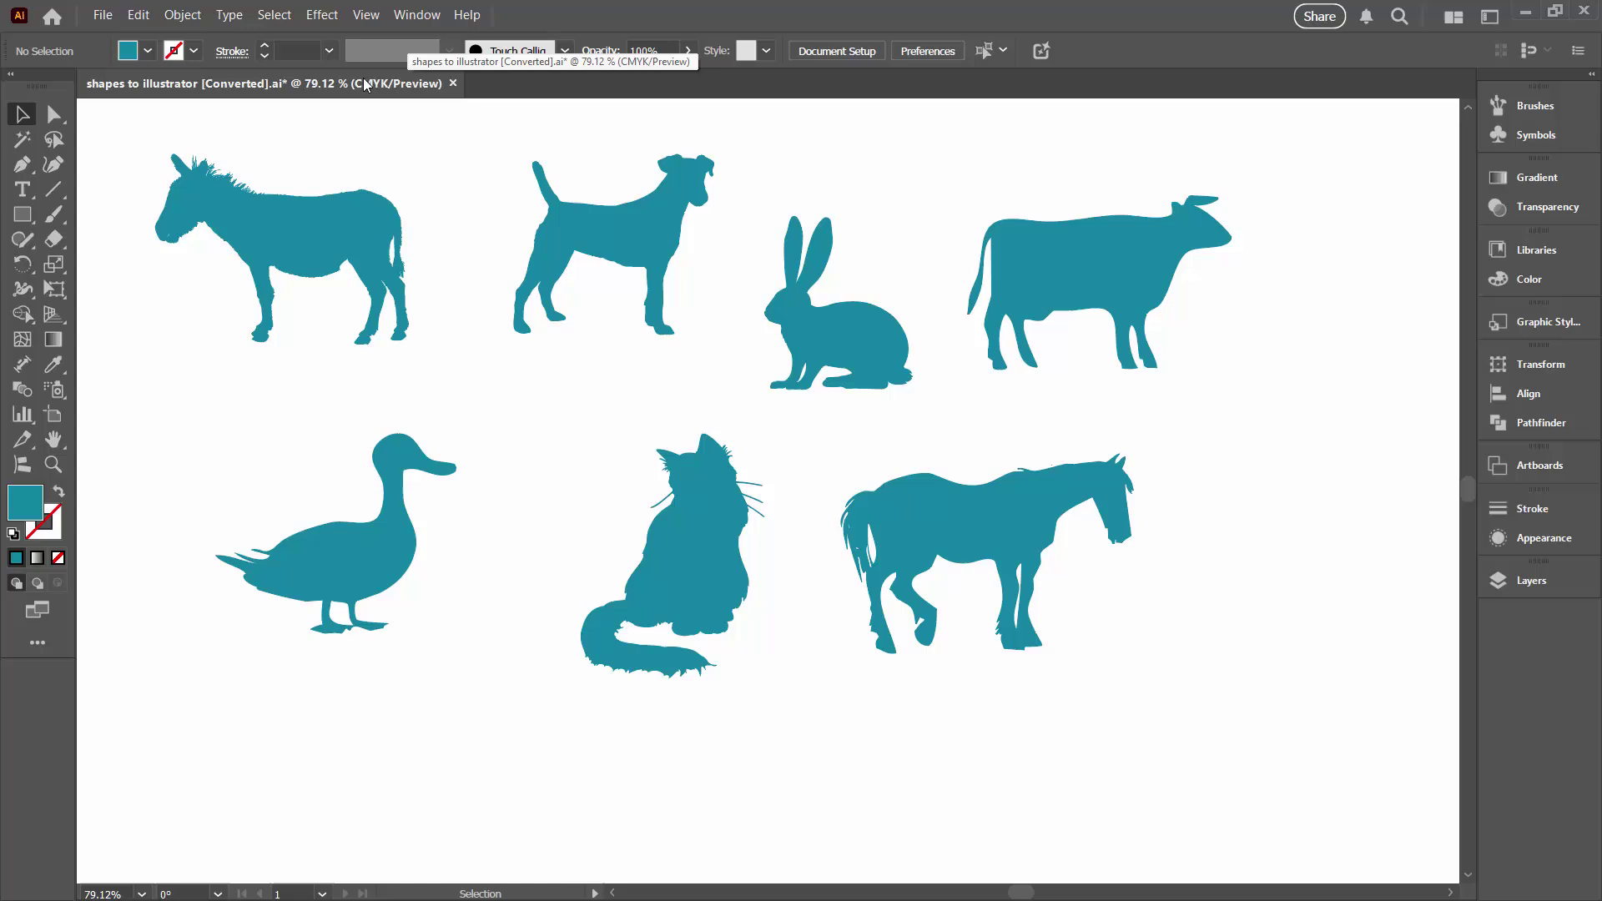
Set File > Document Color Mode to RGB Color
left_click(102, 15)
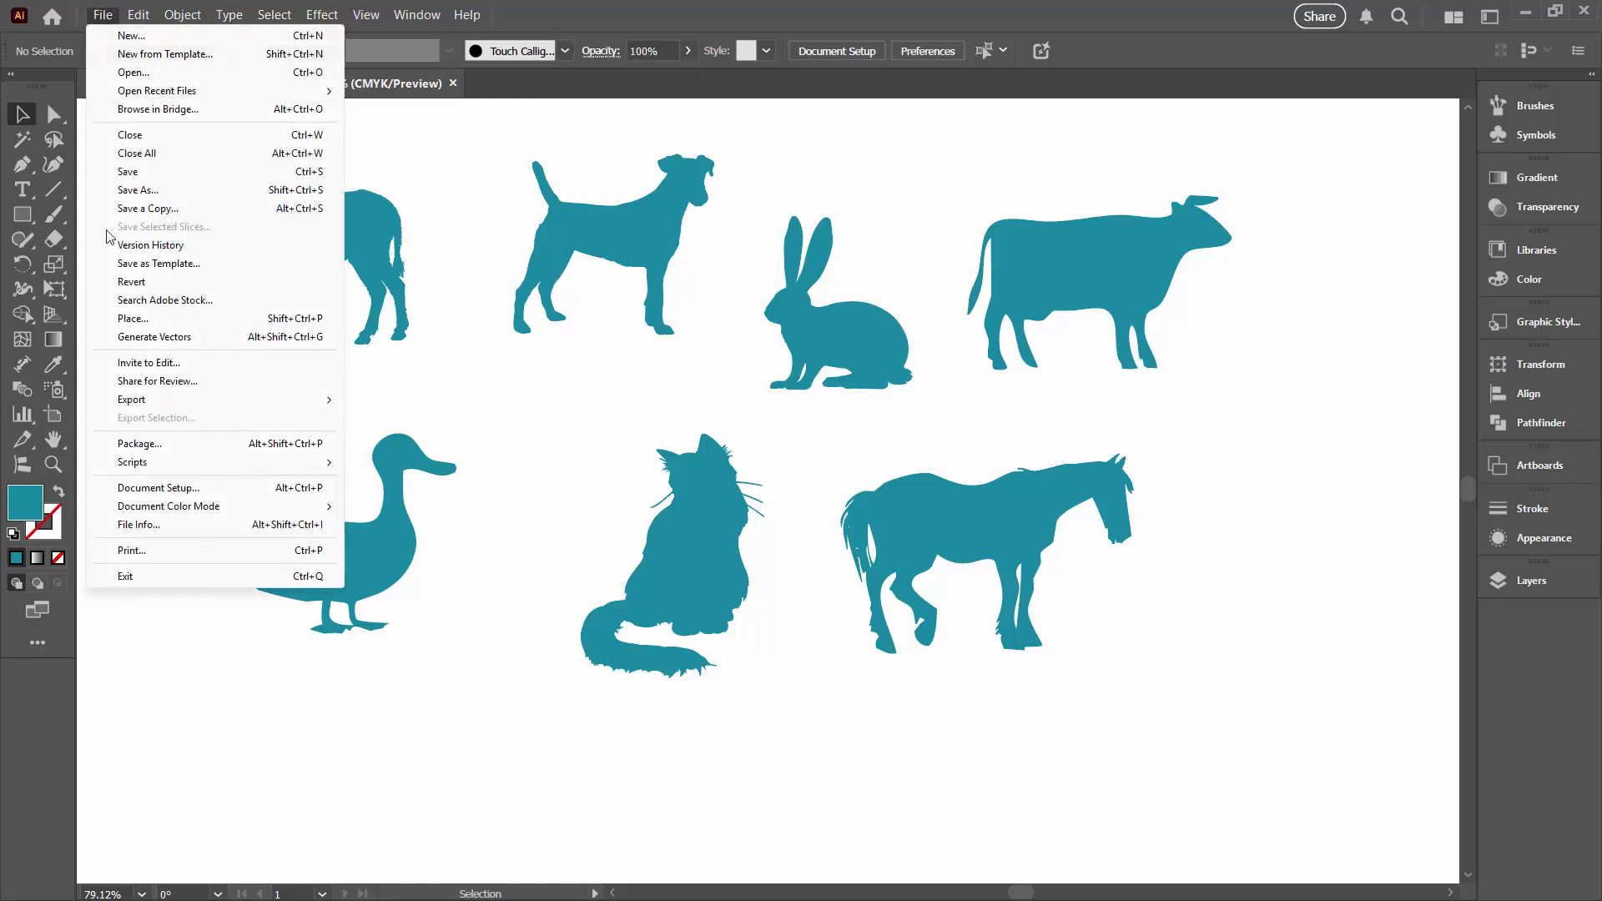
mouse_move(150, 509)
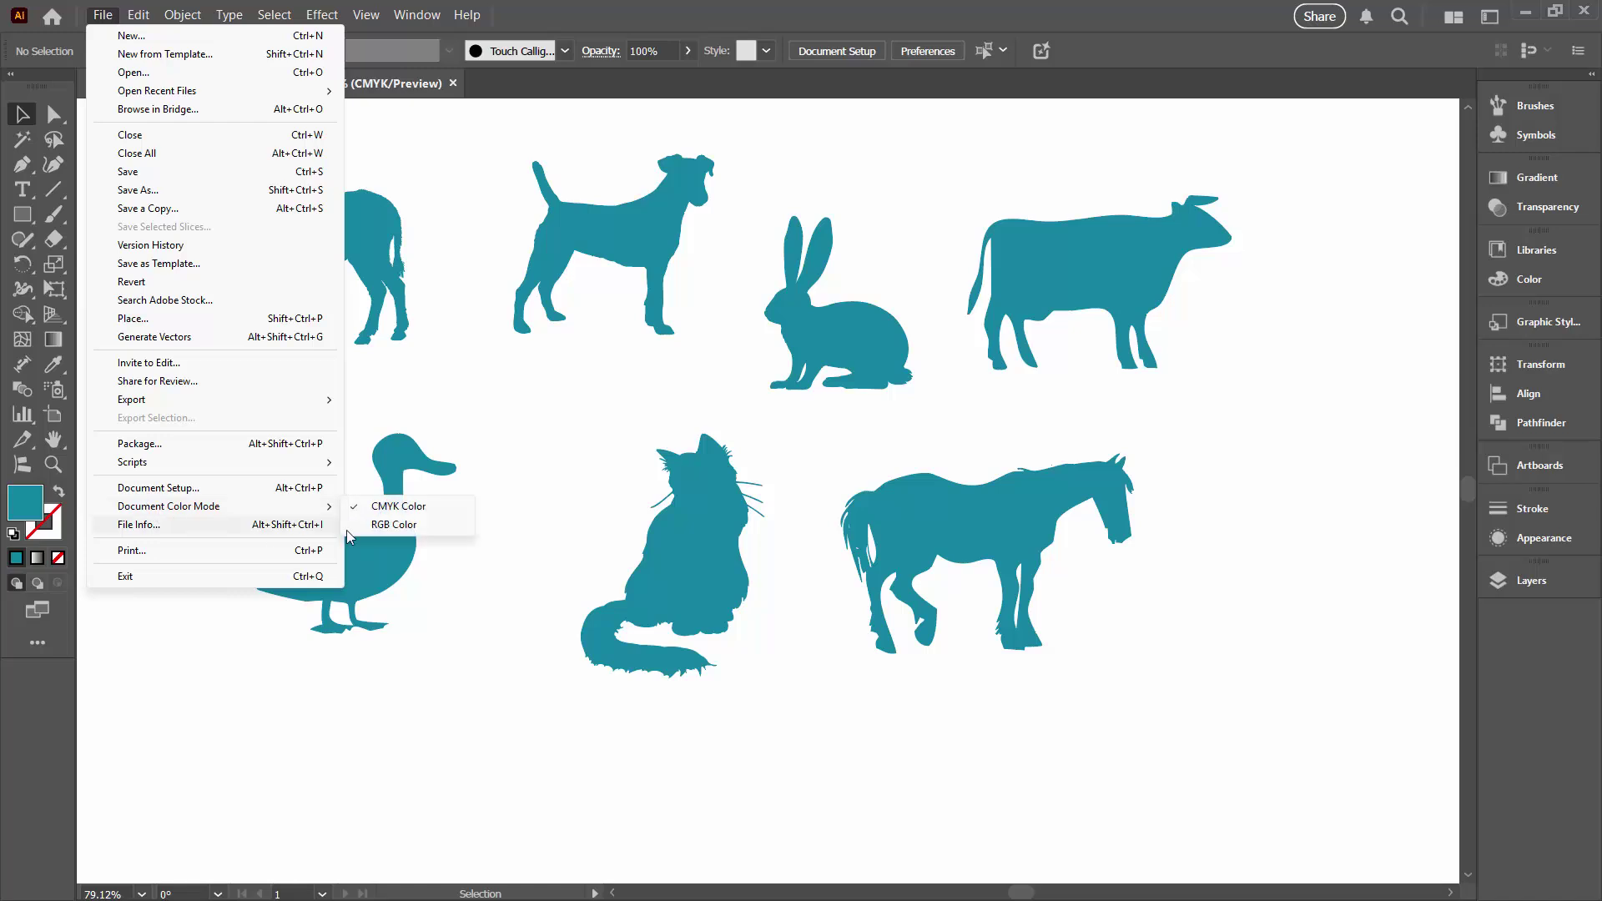
left_click(394, 526)
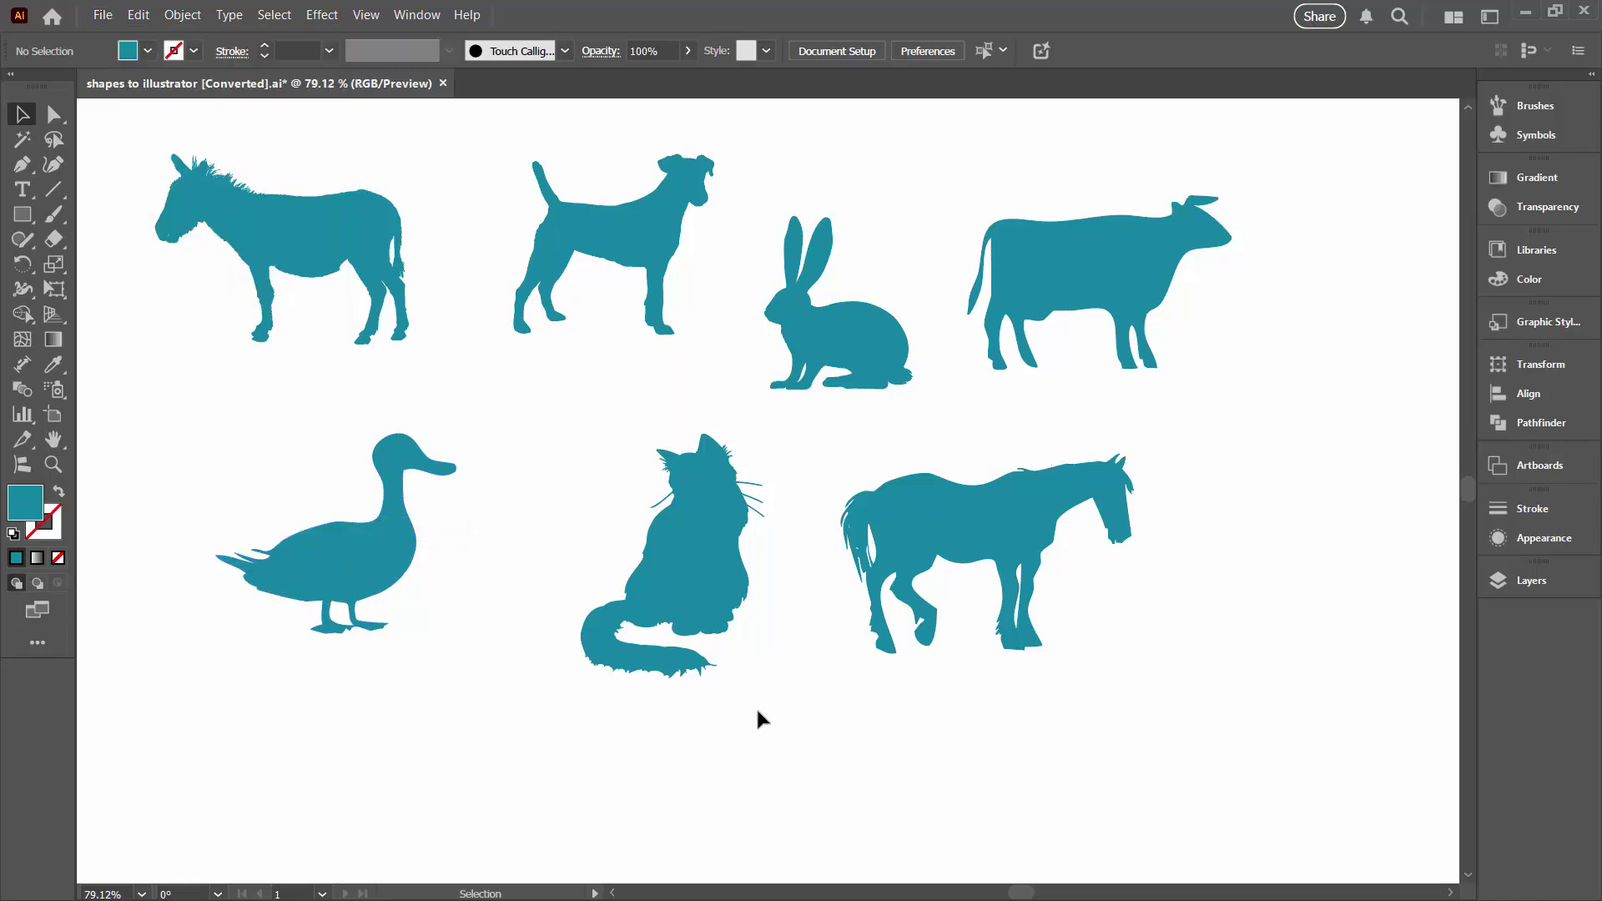